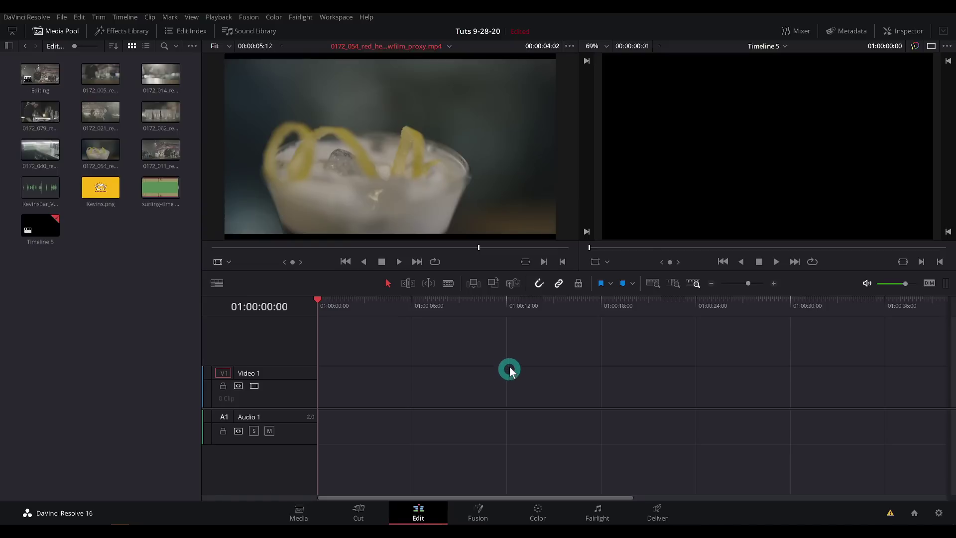
# Open Keyboard Customization, search all commands for "start to playhead" and expand the matching Ripple group.
pyautogui.click(62, 31)
pyautogui.click(27, 17)
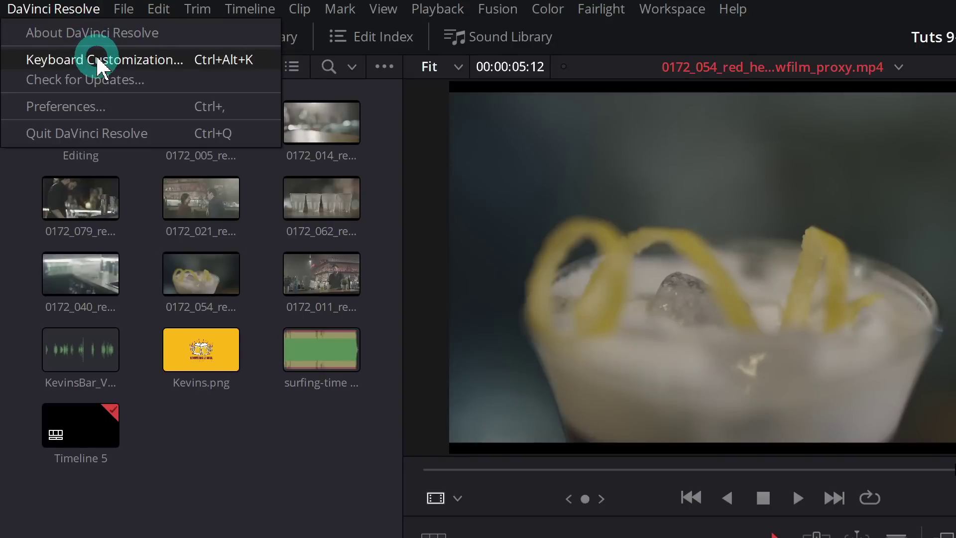
pyautogui.click(98, 60)
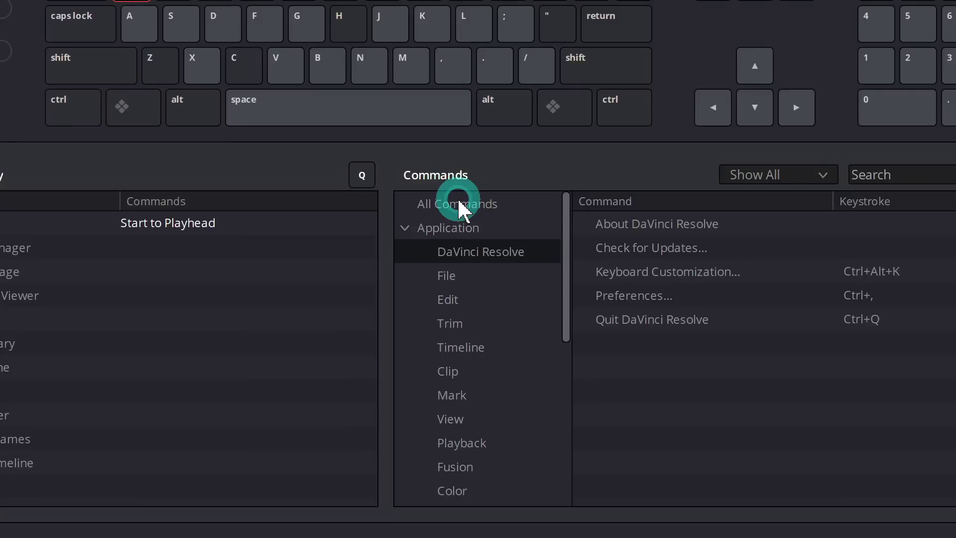
pyautogui.click(465, 238)
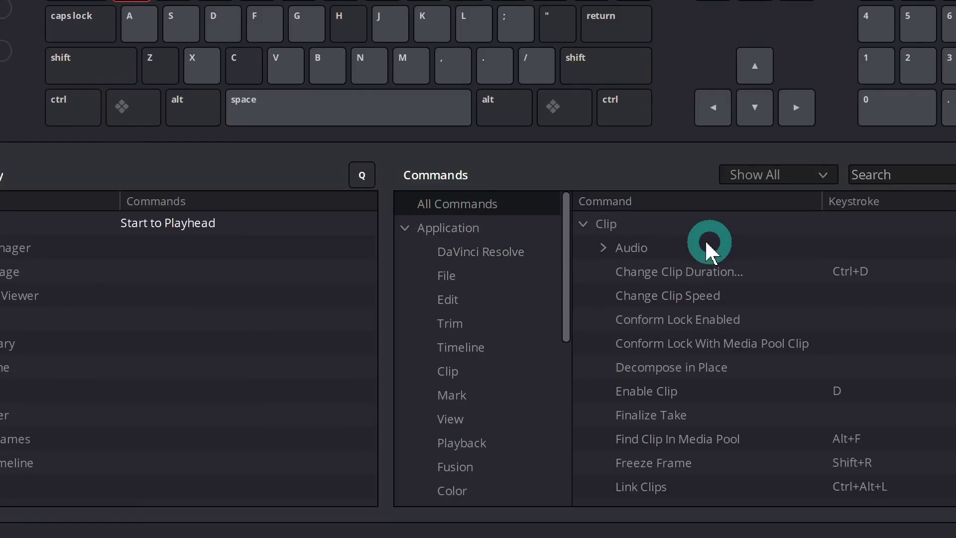
pyautogui.click(888, 174)
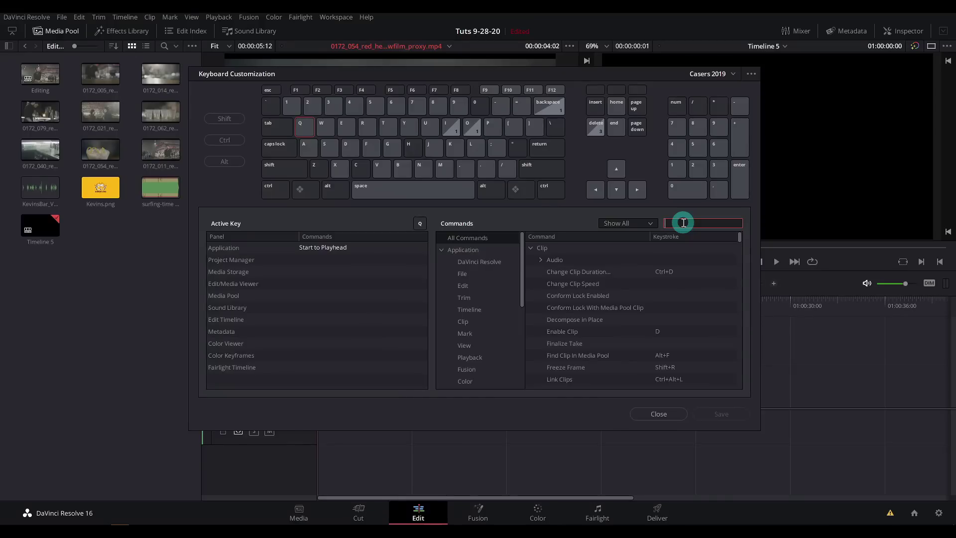
pyautogui.write('start to playhead')
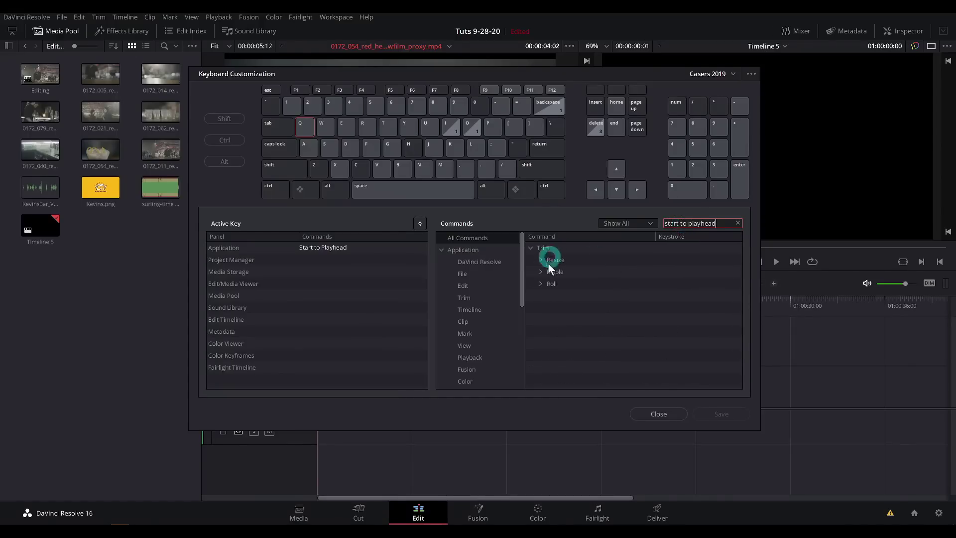
pyautogui.click(539, 276)
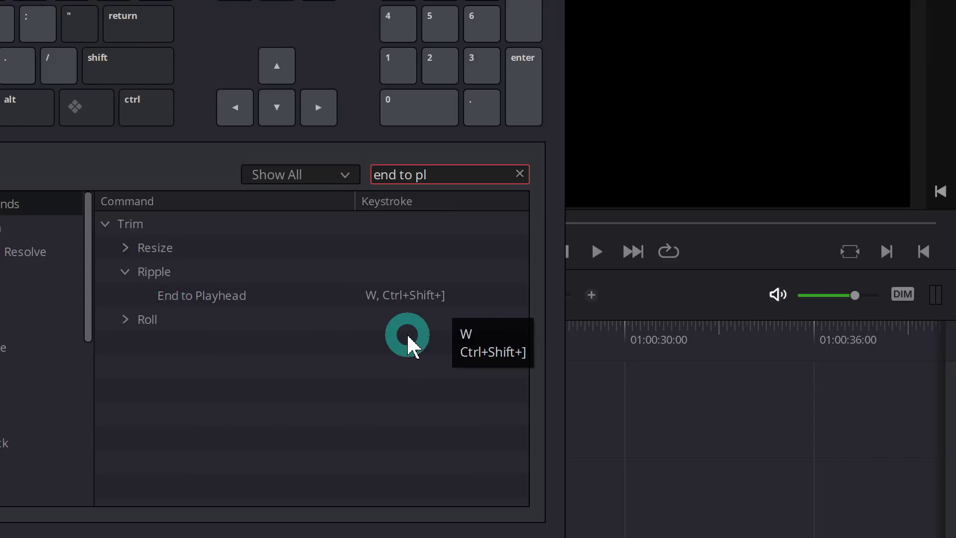
# Remove the W keystroke from the Ripple command End to Playhead and assign W to it again as an additional keystroke.
pyautogui.click(372, 296)
pyautogui.click(388, 279)
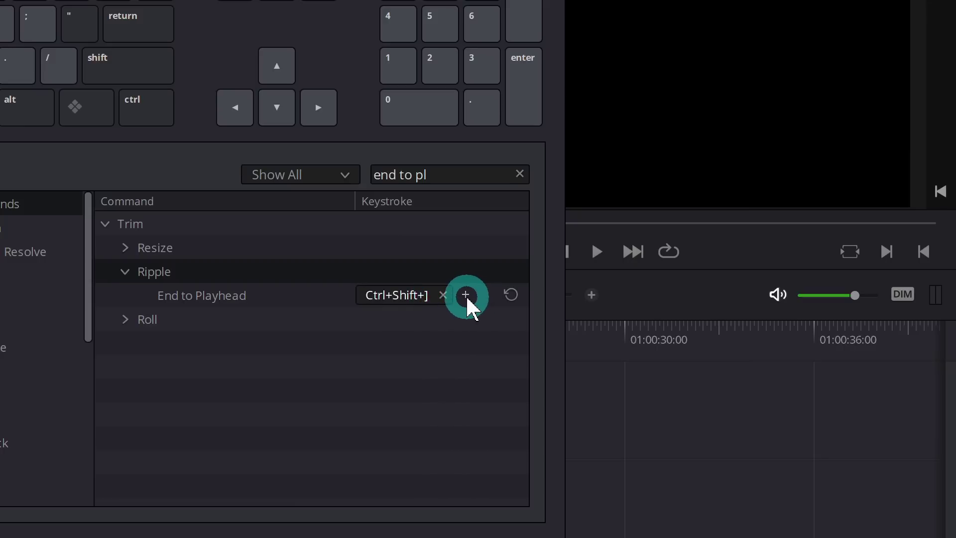
pyautogui.click(467, 296)
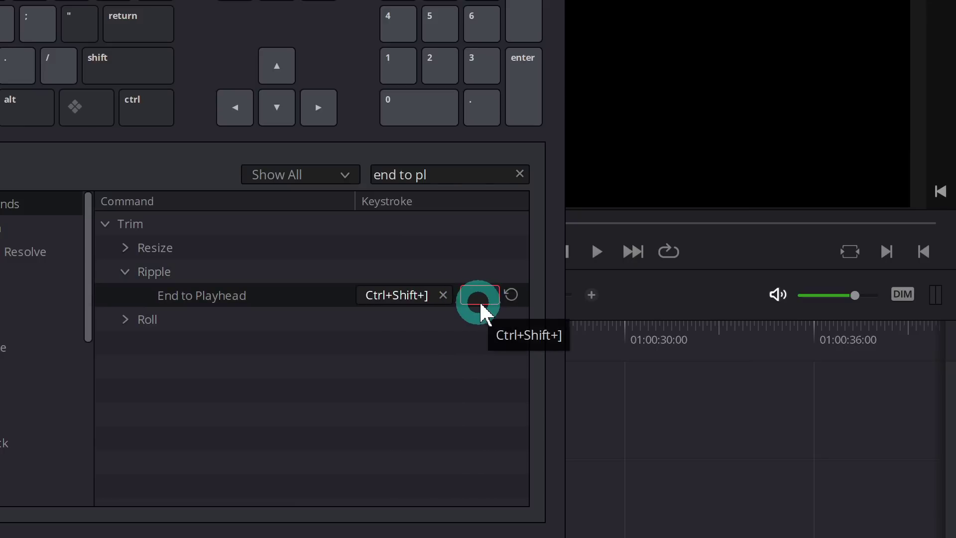
pyautogui.press('w')
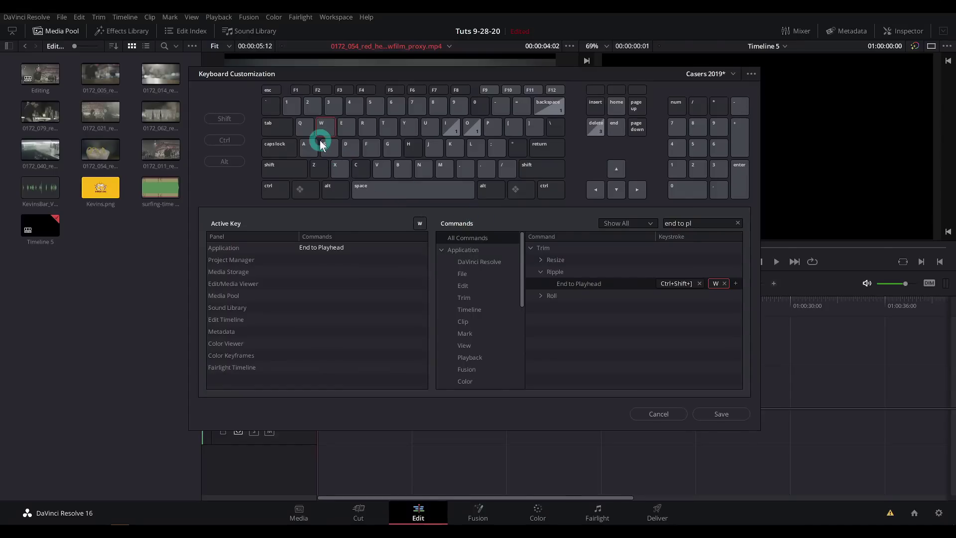
# Inspect which commands are assigned to the S, P, Q and W keys and leave Keyboard Customization.
pyautogui.click(329, 147)
pyautogui.click(493, 127)
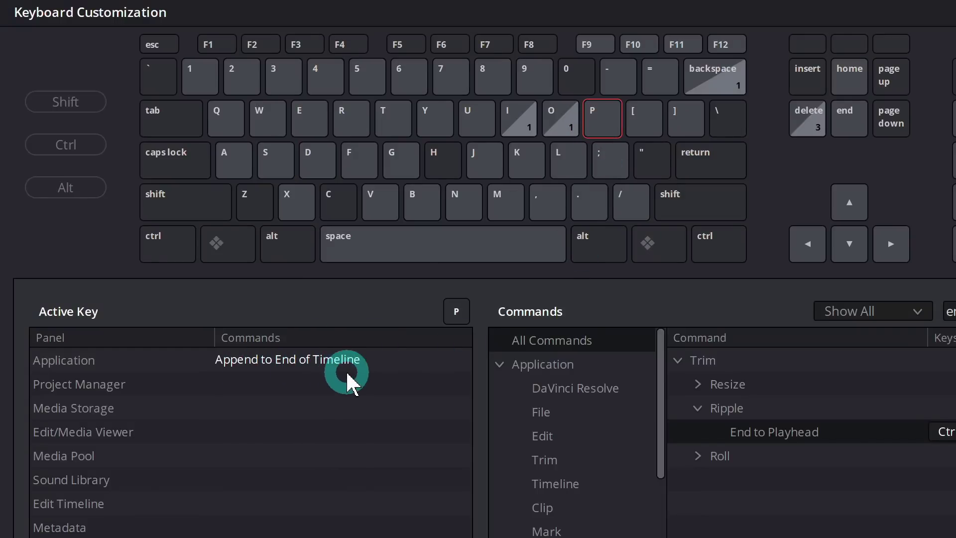
pyautogui.click(236, 127)
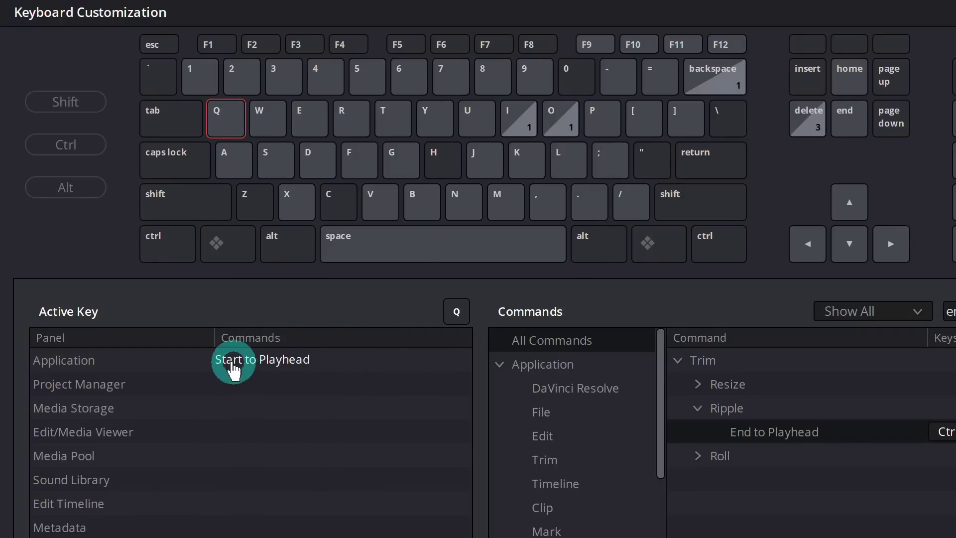
pyautogui.click(268, 119)
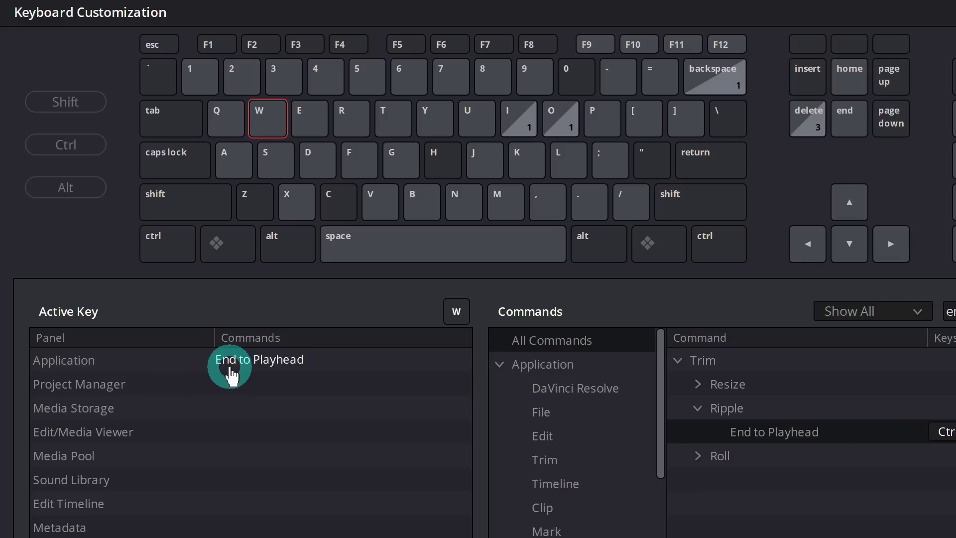
pyautogui.click(275, 172)
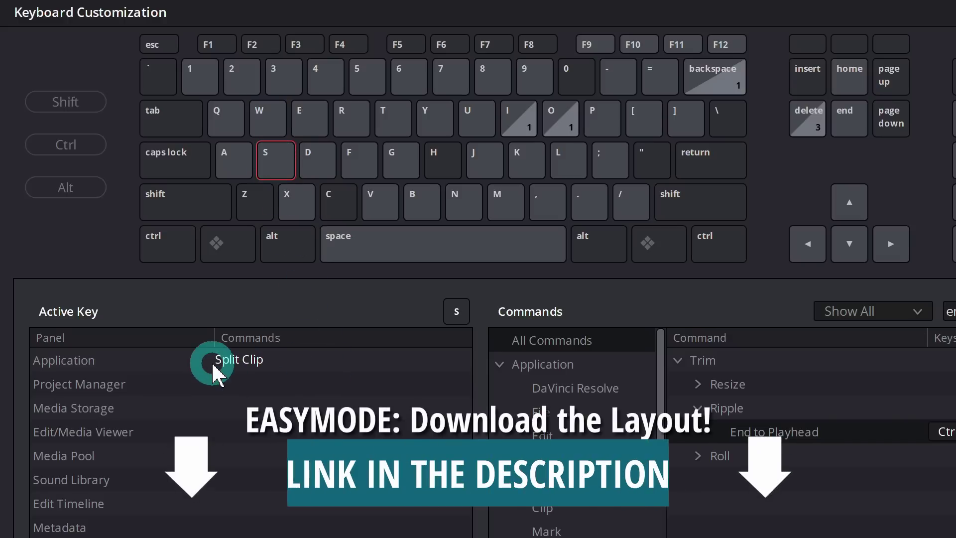
pyautogui.click(597, 122)
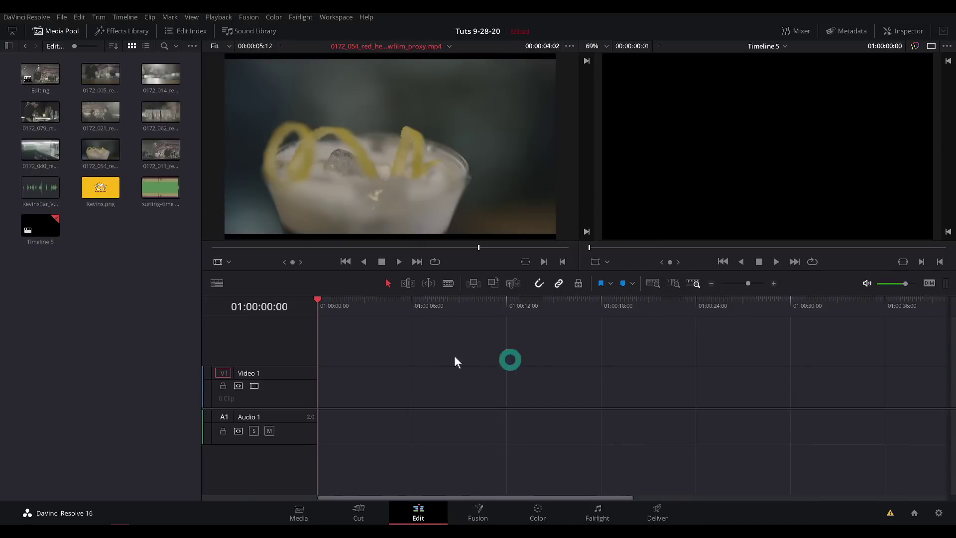
# Place the KevinsBar_VO.wav voiceover on the Audio 1 track, starting about 3 seconds into the timeline.
pyautogui.click(43, 191)
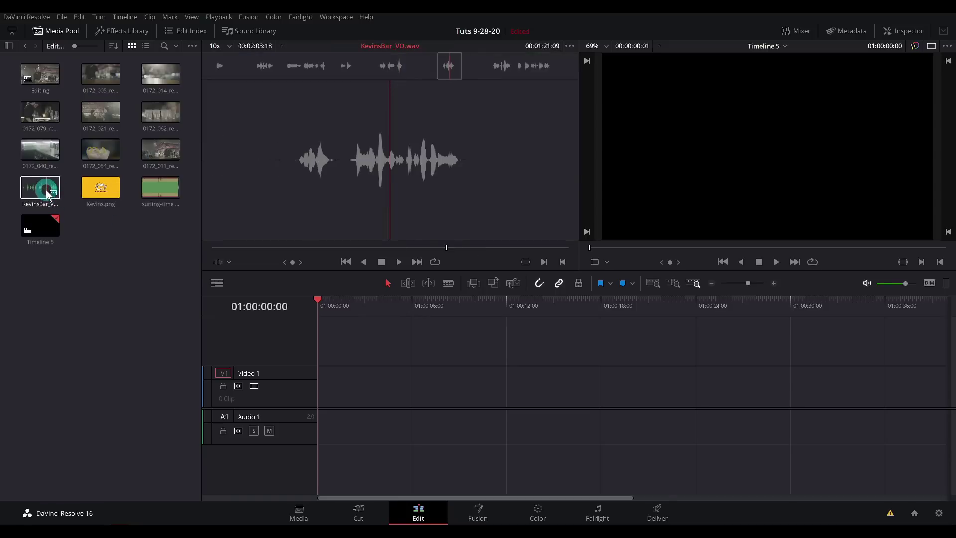
pyautogui.moveTo(44, 195); pyautogui.dragTo(367, 426)
pyautogui.click(473, 344)
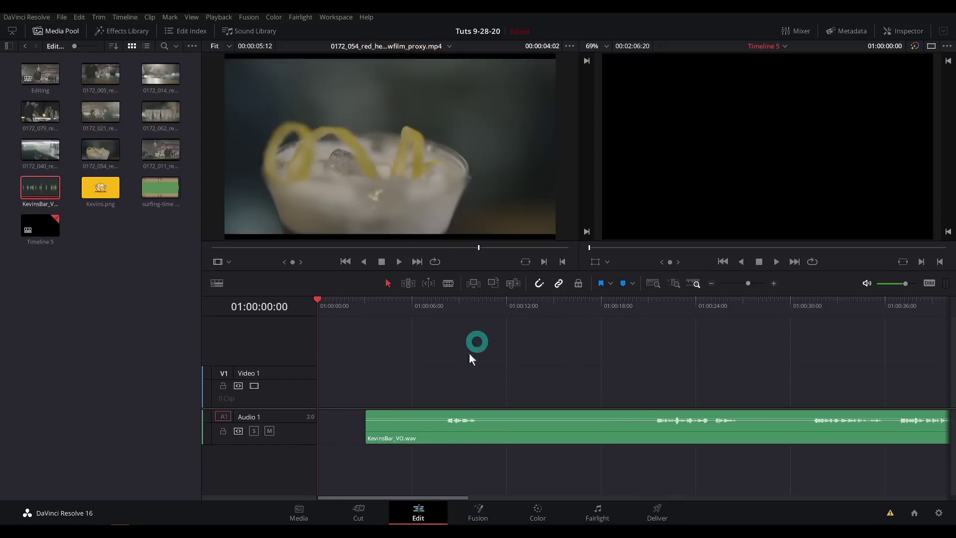
# Make the Audio 1 track taller and change its track type to Mono.
pyautogui.moveTo(294, 444); pyautogui.dragTo(295, 482)
pyautogui.rightClick(297, 434)
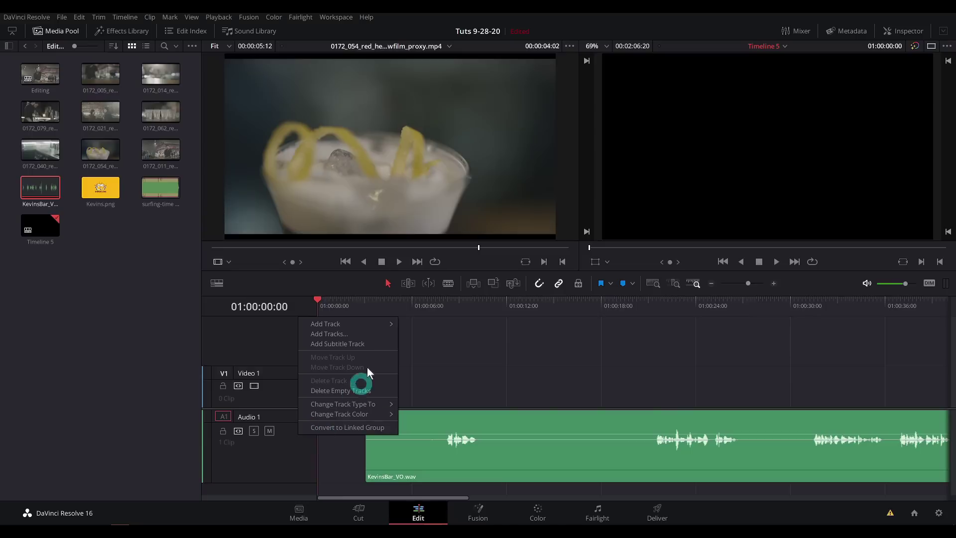
pyautogui.moveTo(360, 402)
pyautogui.click(418, 406)
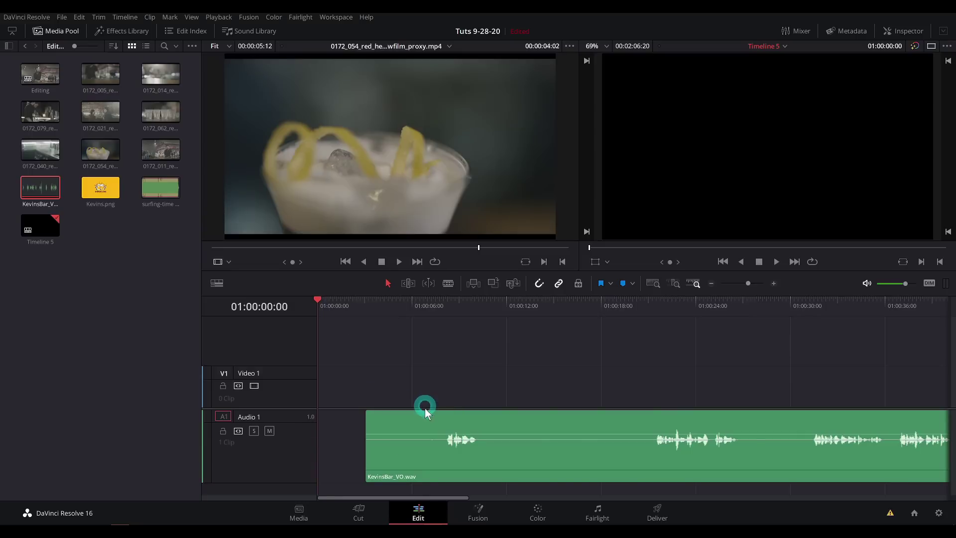
# Move the voiceover clip to the timeline start and split it at 01:00:04:16, 01:00:07:10 and 01:00:18:02.
pyautogui.moveTo(519, 417); pyautogui.dragTo(351, 338)
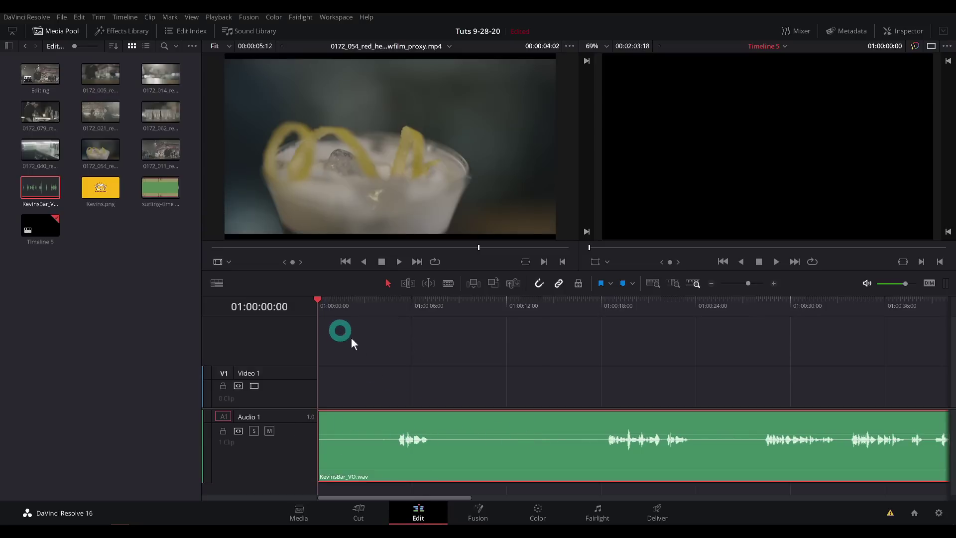
pyautogui.click(391, 310)
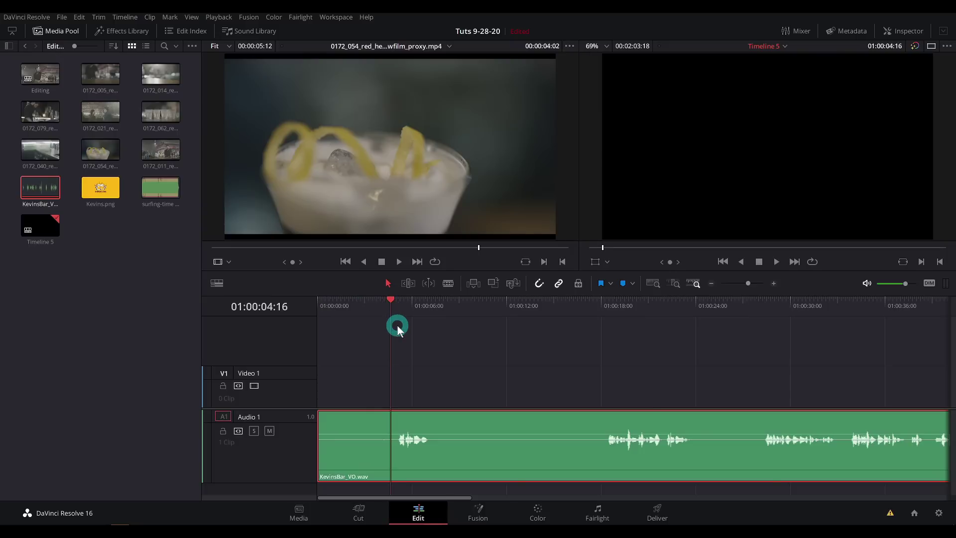
pyautogui.hotkey('ctrl', 'b')
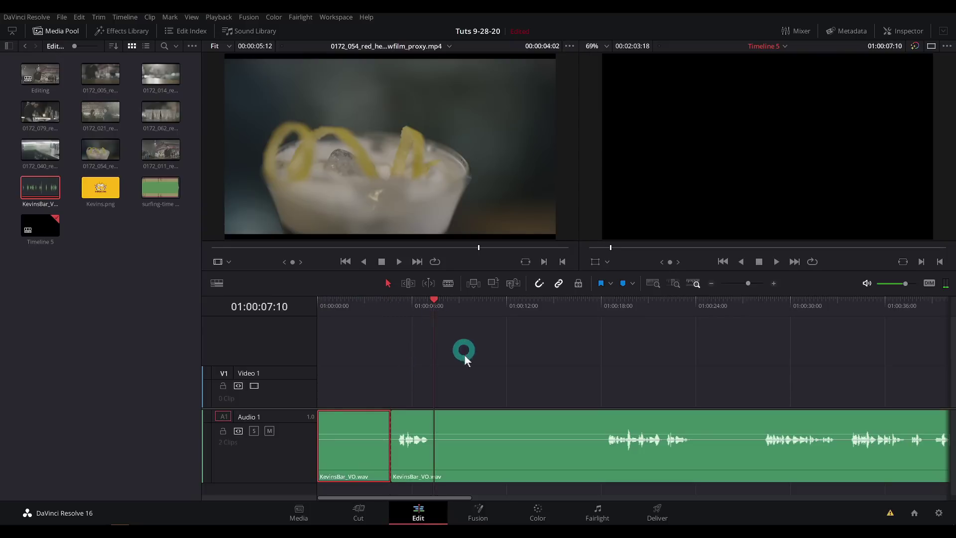
pyautogui.hotkey('ctrl', 'b')
pyautogui.moveTo(436, 321); pyautogui.dragTo(604, 345)
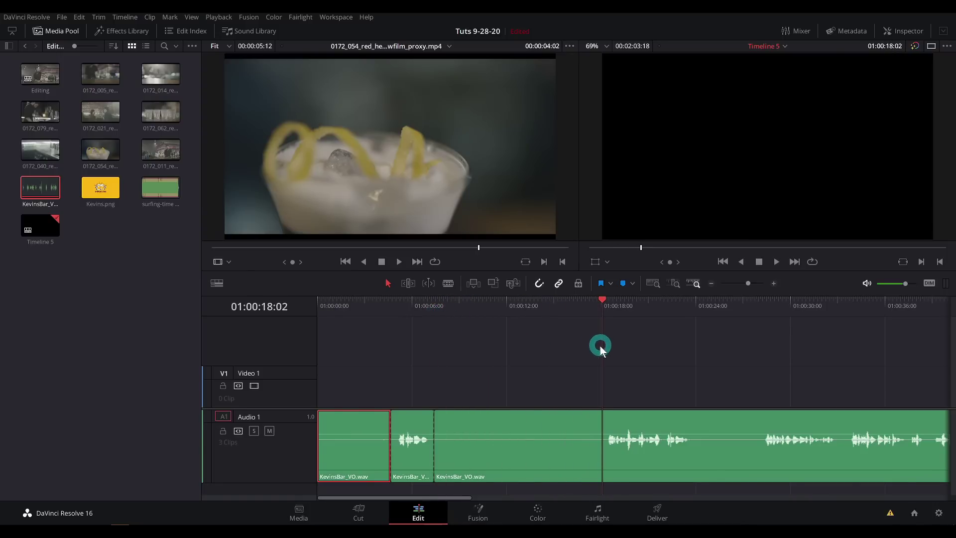
pyautogui.hotkey('ctrl', 'b')
# Delete the silent clip between 01:00:07:10 and 01:00:18:02 along with its gap, and undo both deletions.
pyautogui.click(558, 422)
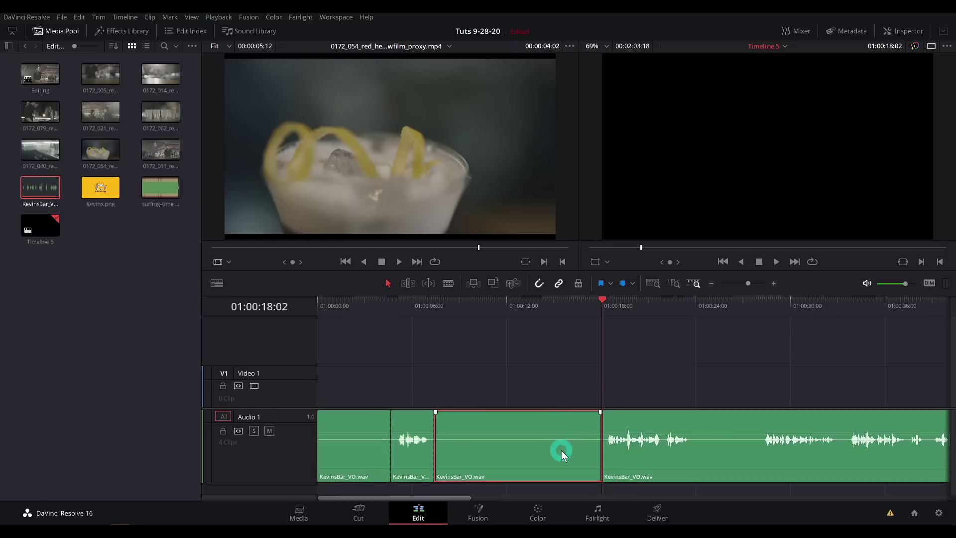
pyautogui.press('BackSpace')
pyautogui.click(539, 432)
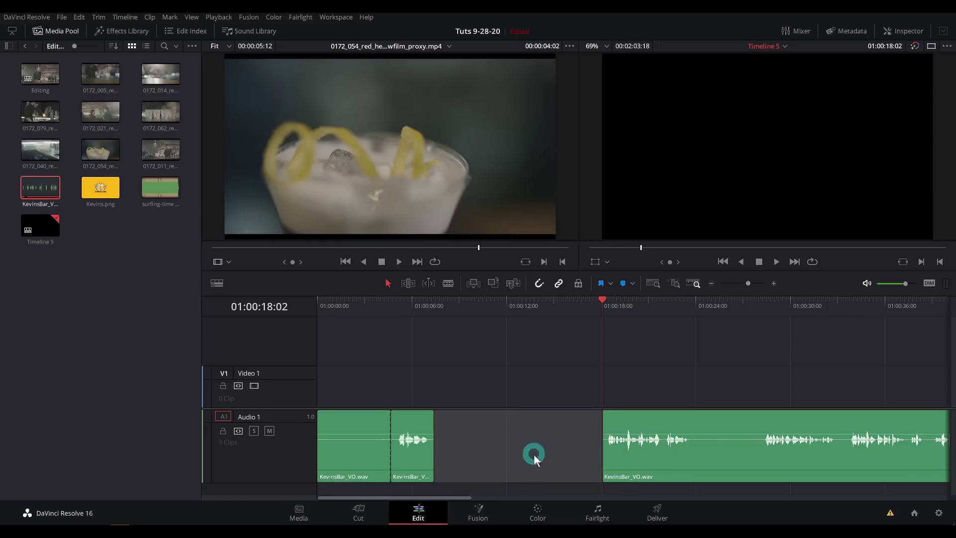
pyautogui.press('BackSpace')
pyautogui.hotkey('ctrl', 'z')
pyautogui.hotkey('ctrl', 'z')
# Split the voiceover at its first long pauses, ripple-trim the silence before each following phrase, and hide the Media Pool.
pyautogui.moveTo(544, 309); pyautogui.dragTo(507, 338)
pyautogui.hotkey('ctrl', 'shift', '[')
pyautogui.hotkey('ctrl', 'b')
pyautogui.hotkey('ctrl', 'shift', '[')
pyautogui.hotkey('ctrl', 'b')
pyautogui.hotkey('ctrl', 'shift', '[')
pyautogui.click(468, 307)
pyautogui.click(58, 32)
# Continue splitting the voiceover at the pauses up to 01:00:41:20 and ripple-trim the silence before each next phrase.
pyautogui.moveTo(267, 303); pyautogui.dragTo(389, 367)
pyautogui.hotkey('ctrl', 'b')
pyautogui.hotkey('ctrl', 'shift', '[')
pyautogui.hotkey('ctrl', 'b')
pyautogui.moveTo(388, 367); pyautogui.dragTo(634, 402)
pyautogui.hotkey('ctrl', 'shift', '[')
pyautogui.hotkey('ctrl', 'b')
pyautogui.hotkey('ctrl', 'shift', '[')
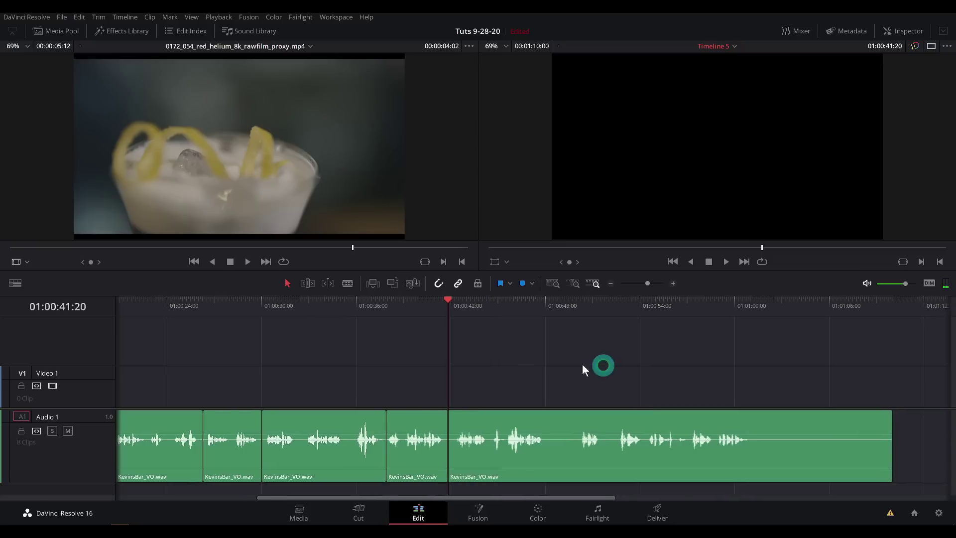
# Cut out the remaining pauses after 01:00:41:20 and ripple-trim the silence off the voiceover's end.
pyautogui.moveTo(423, 322); pyautogui.dragTo(459, 341)
pyautogui.hotkey('ctrl', 'b')
pyautogui.hotkey('ctrl', 'shift', '[')
pyautogui.hotkey('ctrl', 'b')
pyautogui.moveTo(459, 341); pyautogui.dragTo(543, 336)
pyautogui.hotkey('ctrl', 'shift', '[')
pyautogui.hotkey('ctrl', 'shift', ']')
# Ripple-delete the silent clip at the very start of the timeline.
pyautogui.moveTo(199, 308); pyautogui.dragTo(88, 332)
pyautogui.click(169, 424)
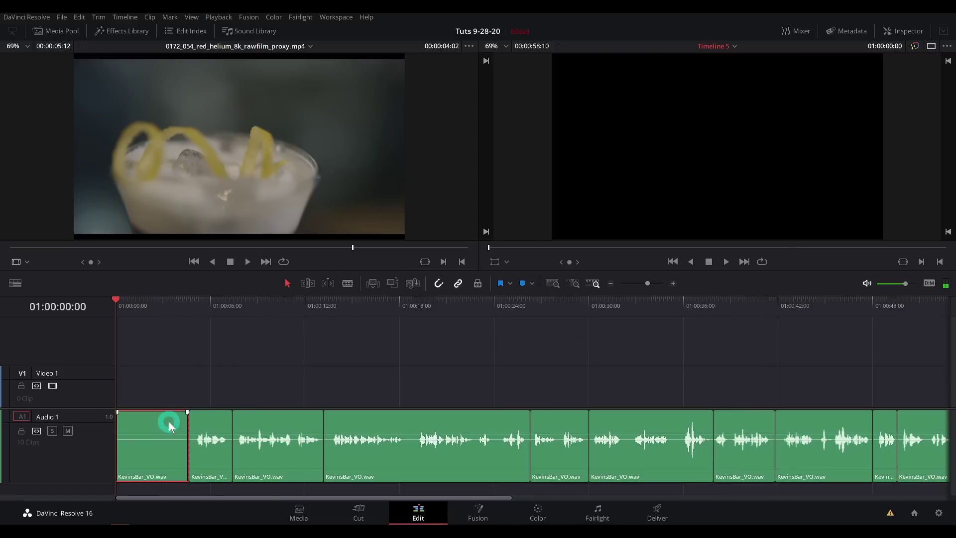
pyautogui.press('Delete')
# Play back the voiceover and ripple-trim the leftover pauses at about 01:00:08:11 and between the first two clips.
pyautogui.press('space')
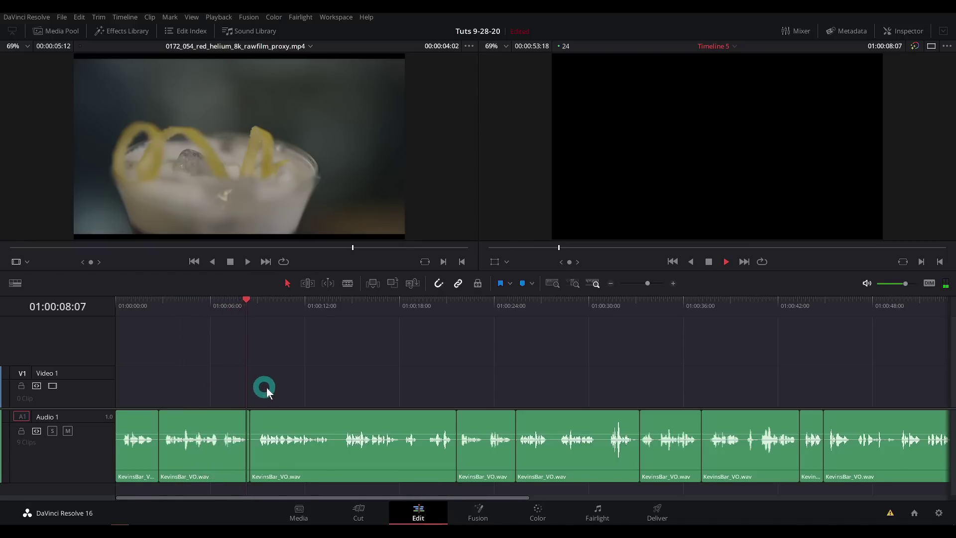
pyautogui.hotkey('ctrl', 'shift', '[')
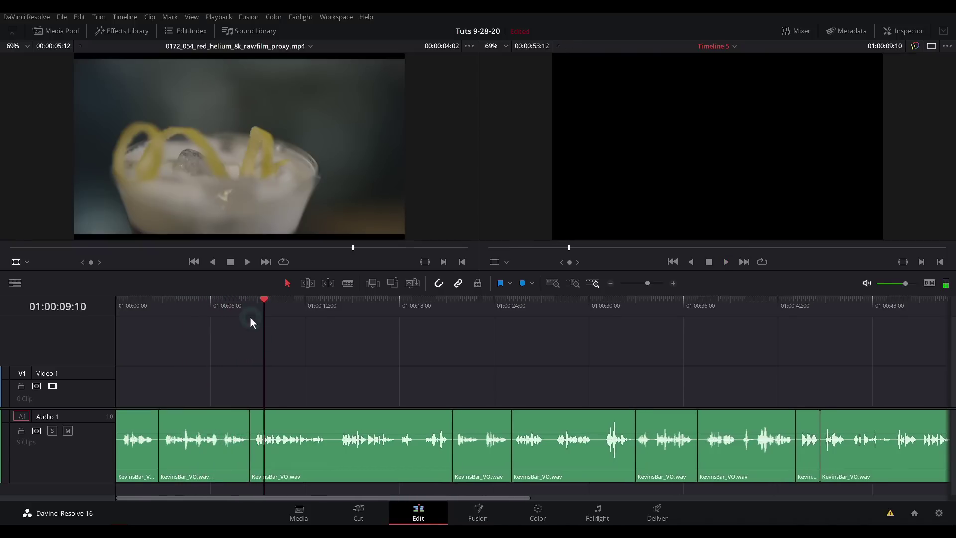
pyautogui.click(197, 378)
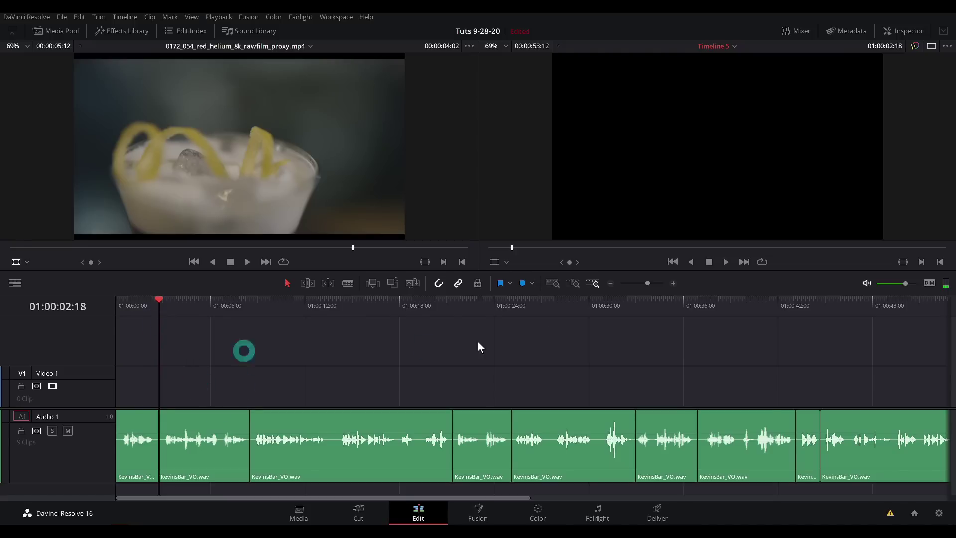
pyautogui.click(673, 283)
pyautogui.moveTo(277, 309); pyautogui.dragTo(479, 381)
pyautogui.press('space')
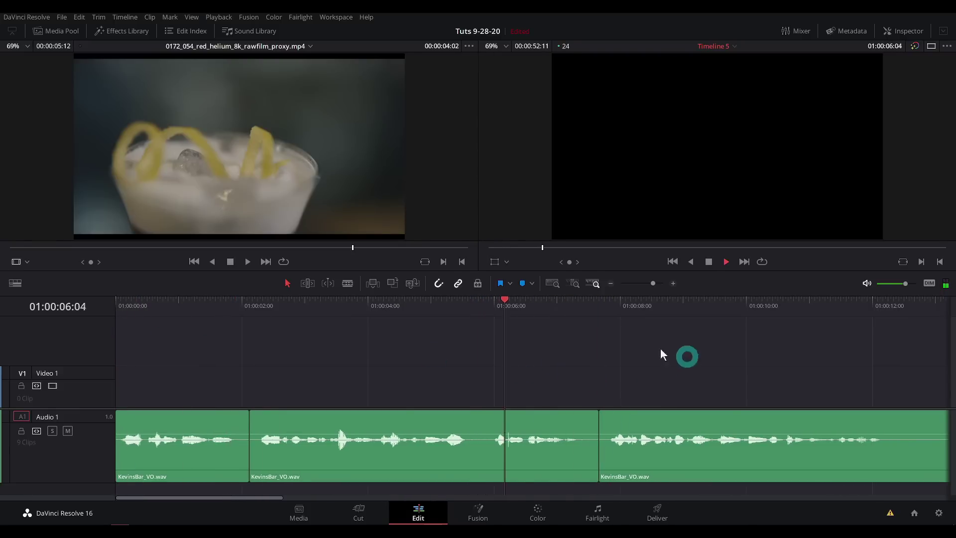
# Split the third voiceover clip at about 01:00:12:06 and ripple-trim the silence before its next phrase.
pyautogui.moveTo(680, 354); pyautogui.dragTo(424, 359)
pyautogui.click(610, 284)
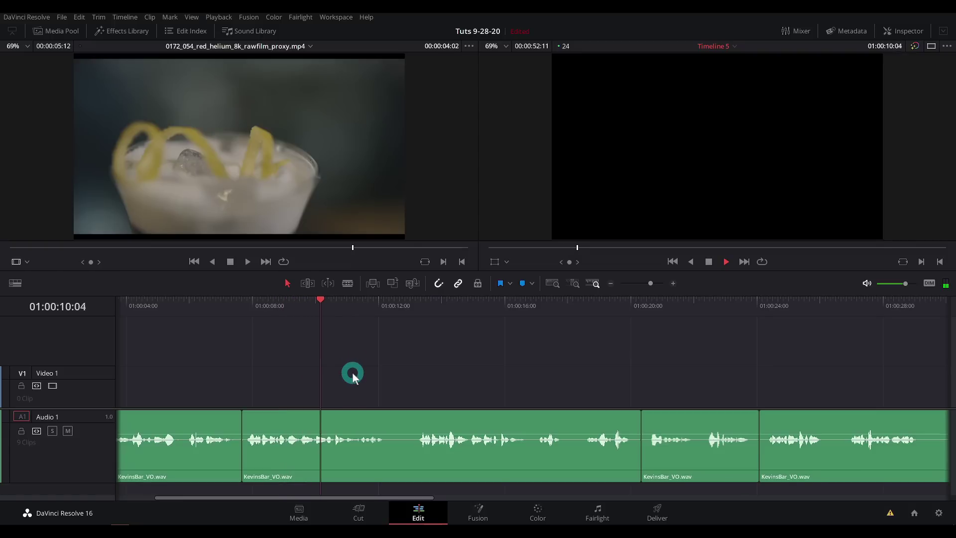
pyautogui.hotkey('ctrl', 'b')
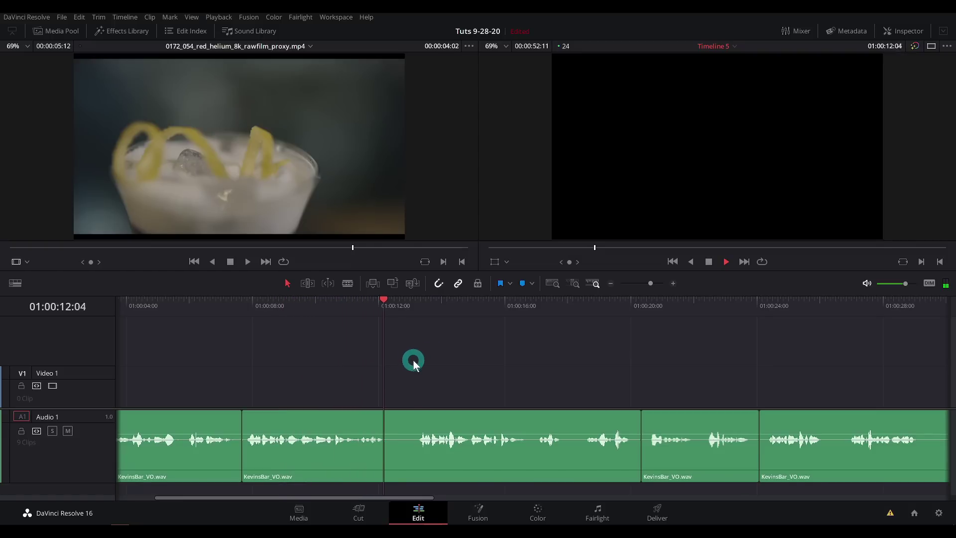
pyautogui.moveTo(419, 307); pyautogui.dragTo(311, 331)
pyautogui.hotkey('ctrl', 'shift', '[')
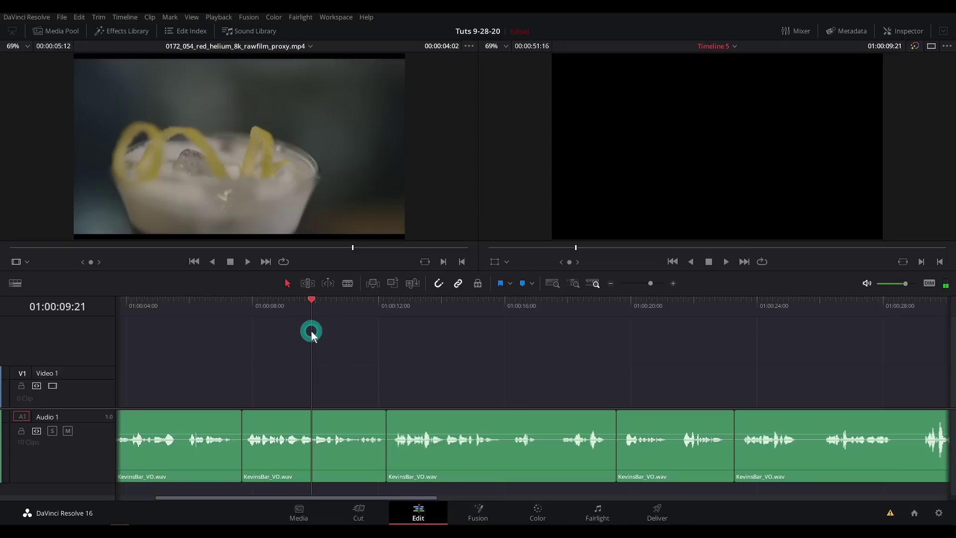
# Ripple-delete the unwanted voiceover section after about 01:00:09:21 and ripple-trim the pause at about 01:00:11:07.
pyautogui.press('Delete')
pyautogui.press('/')
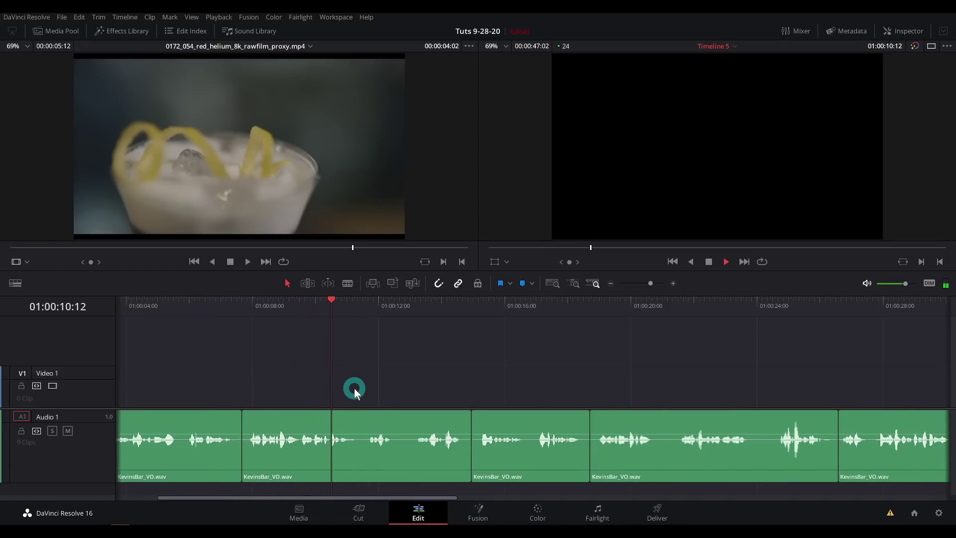
pyautogui.hotkey('ctrl', 'b')
pyautogui.hotkey('ctrl', 'shift', '[')
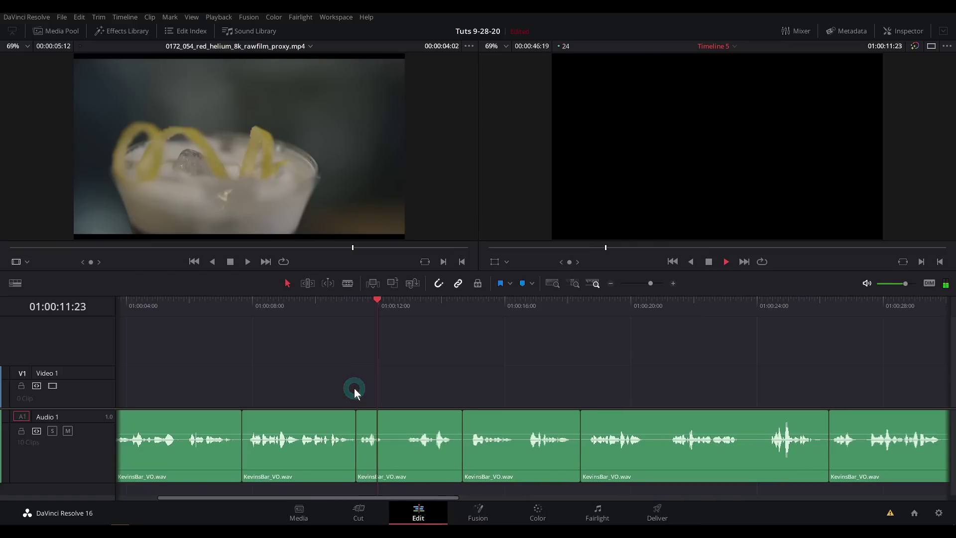
# Try ripple-trimming the start of the clip at about 01:00:11:07, and undo the last two trims.
pyautogui.hotkey('ctrl', 'shift', '[')
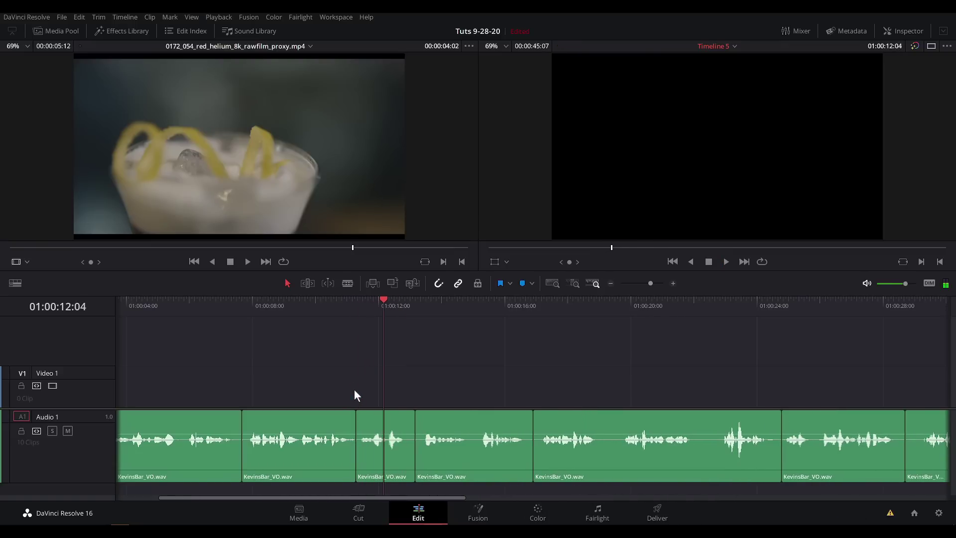
pyautogui.hotkey('ctrl', 'z')
pyautogui.hotkey('ctrl', 'z')
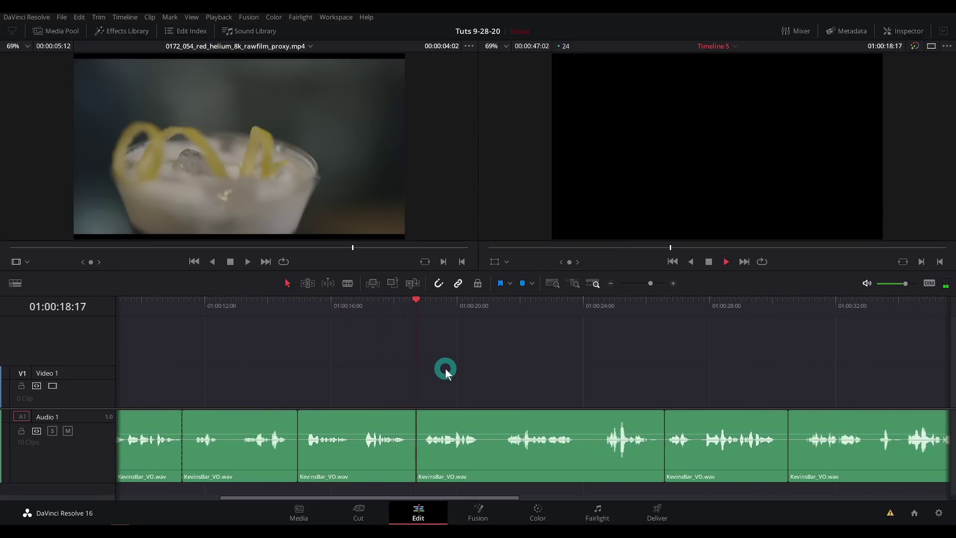
# Ripple-trim the clip beginning near 01:00:14:22 up to 01:00:16:23, and cut its trailing silence at about 01:00:16:12.
pyautogui.moveTo(405, 309); pyautogui.dragTo(361, 321)
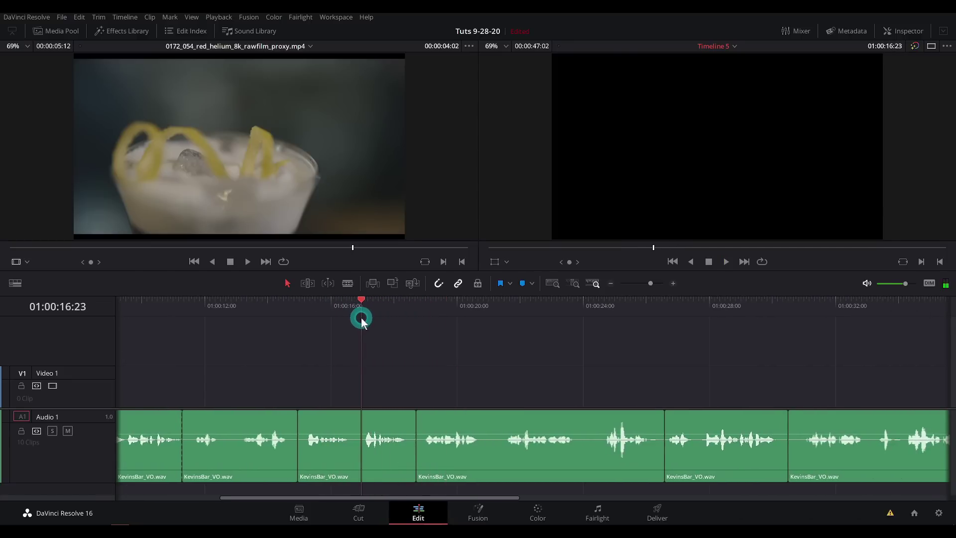
pyautogui.hotkey('ctrl', 'shift', '[')
pyautogui.press('space')
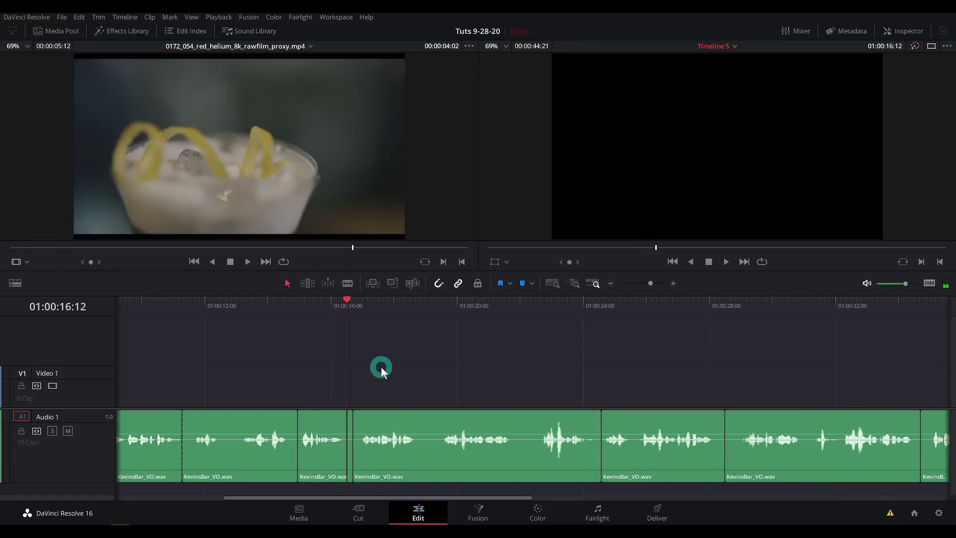
pyautogui.hotkey('ctrl', 'shift', ']')
pyautogui.press('space')
# Split the voiceover at about 01:00:18:12 and 01:00:20:21, and ripple-trim the silence at the start of each new clip.
pyautogui.hotkey('ctrl', 'b')
pyautogui.hotkey('ctrl', 'shift', '[')
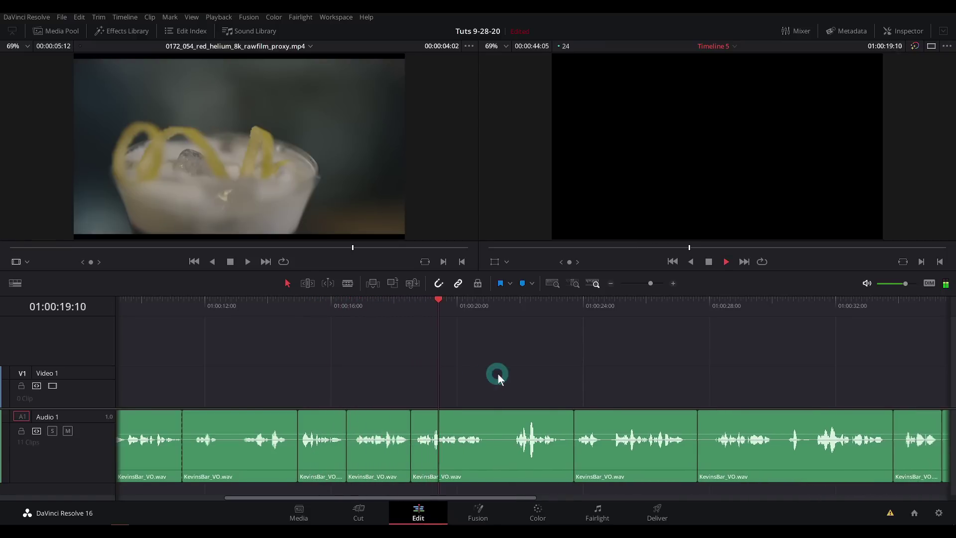
pyautogui.hotkey('ctrl', 'b')
pyautogui.hotkey('ctrl', 'b')
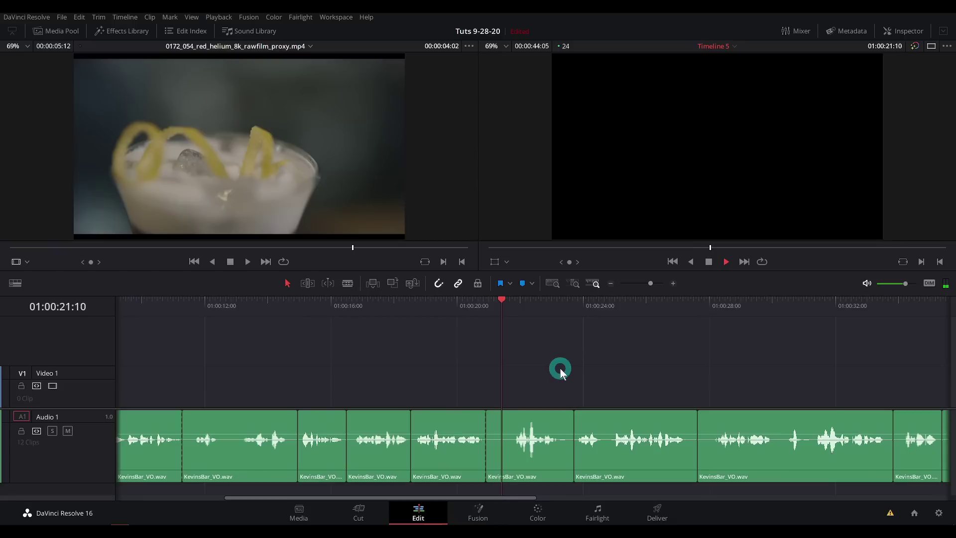
pyautogui.hotkey('ctrl', 'shift', '[')
# Delete the two unwanted takes between about 01:00:18:12 and 01:00:22:21, ripple-trimming the unwanted start of the clip after them.
pyautogui.click(462, 420)
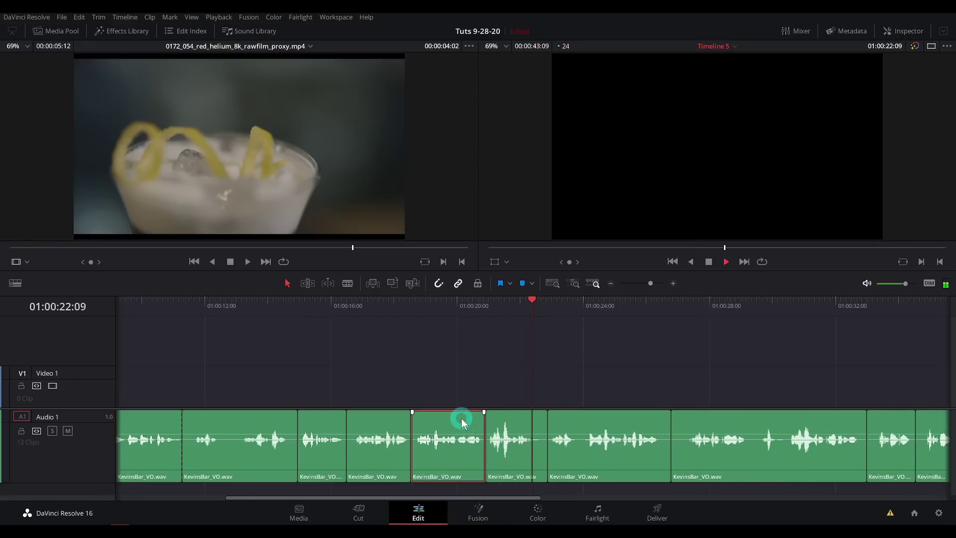
pyautogui.press('BackSpace')
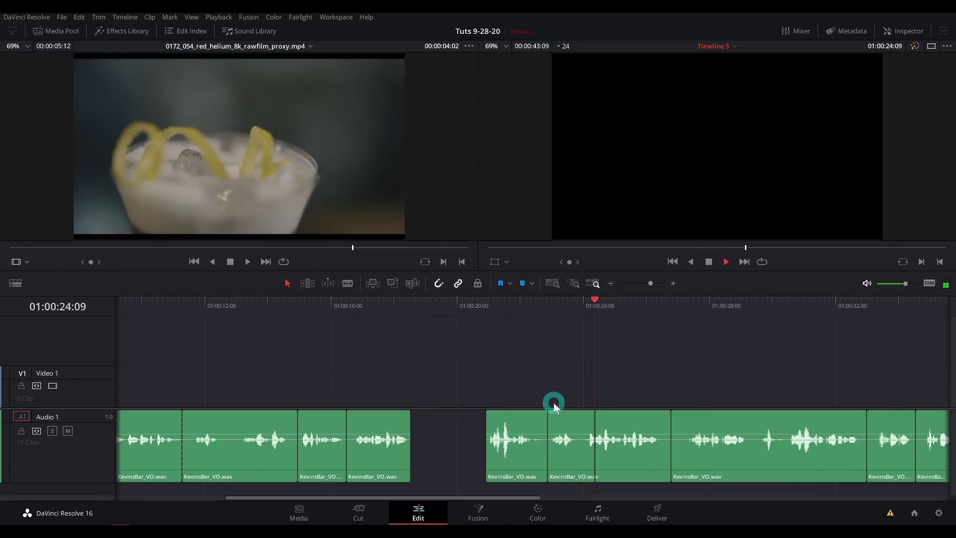
pyautogui.moveTo(593, 308); pyautogui.dragTo(587, 307)
pyautogui.hotkey('ctrl', 'shift', '[')
pyautogui.click(518, 414)
pyautogui.press('BackSpace')
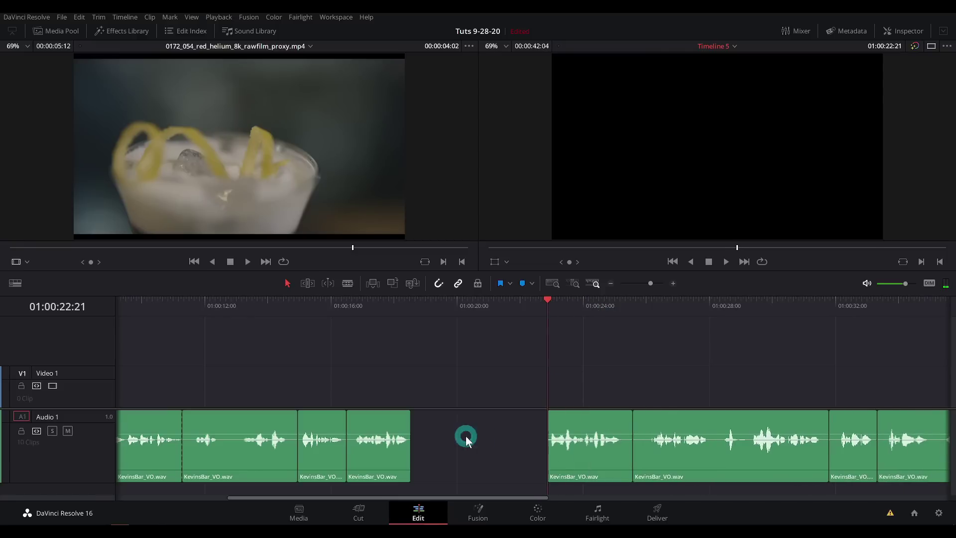
# Close the gap left by the deleted takes and ripple-trim the trailing silence at about 01:00:20:20.
pyautogui.click(467, 438)
pyautogui.press('BackSpace')
pyautogui.press('Up')
pyautogui.press('space')
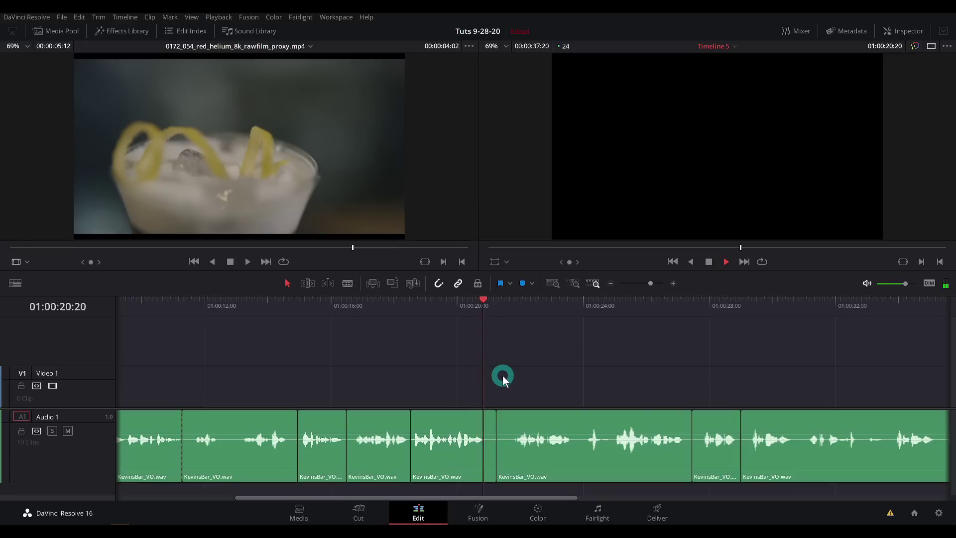
pyautogui.hotkey('ctrl', 'shift', ']')
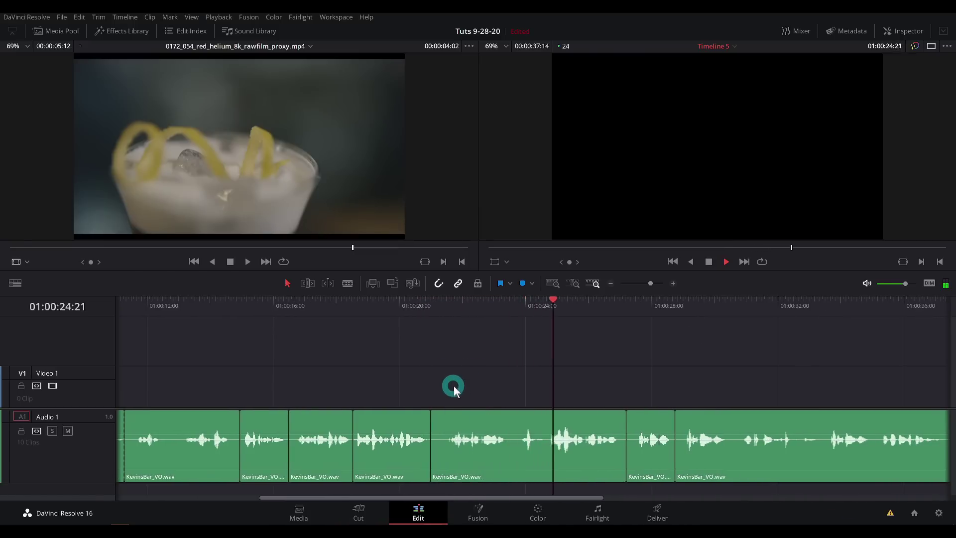
# Ripple-trim the clip starting at 01:00:21:00 up to about 01:00:24:15, and ripple-delete the unwanted take before it.
pyautogui.press('space')
pyautogui.click(546, 308)
pyautogui.hotkey('ctrl', 'shift', '[')
pyautogui.click(390, 449)
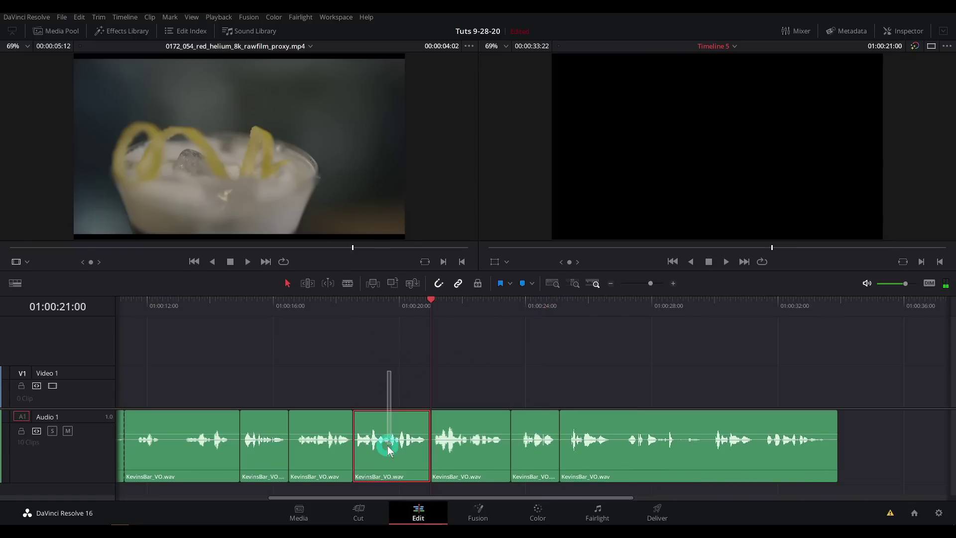
pyautogui.press('Delete')
pyautogui.click(332, 331)
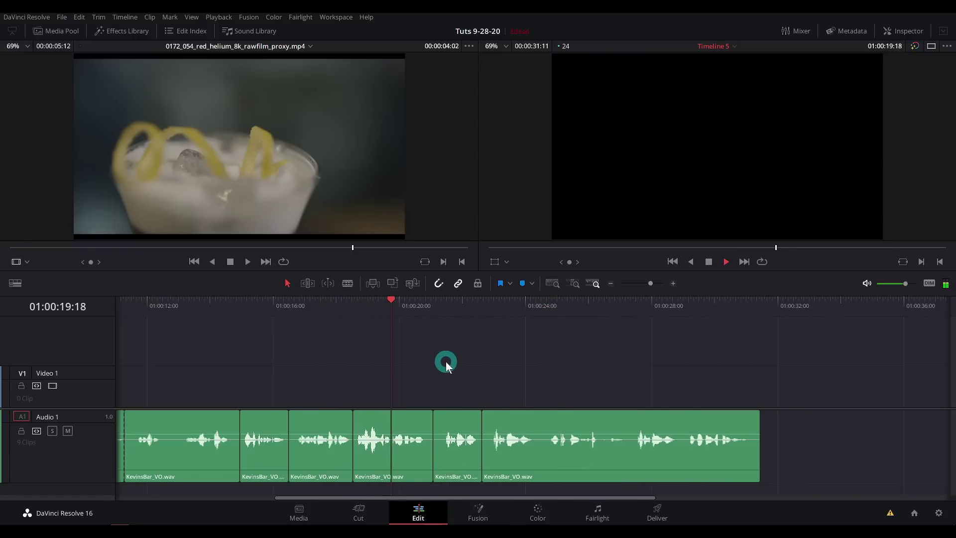
# Ripple-trim the clip's tail at about 01:00:20:19 and delete the unwanted short take that follows it.
pyautogui.hotkey('ctrl', 'shift', ']')
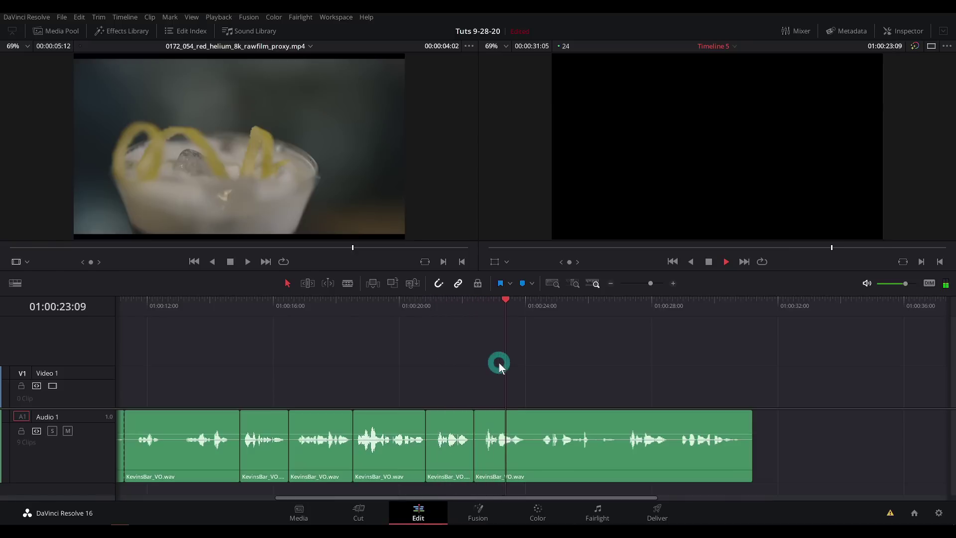
pyautogui.click(452, 423)
pyautogui.press('BackSpace')
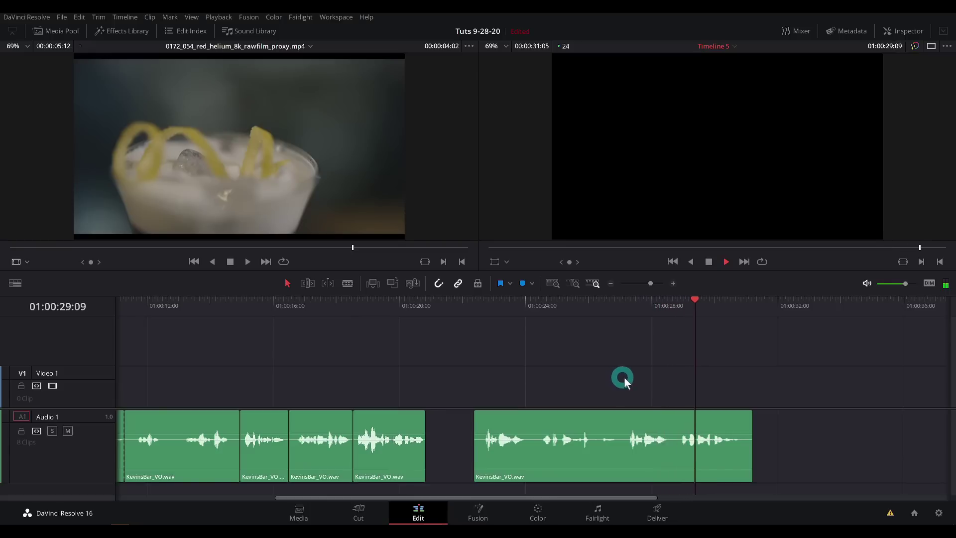
# Ripple-trim the start of the last voiceover clip up to 01:00:27:05 and remove the gap in front of it.
pyautogui.click(628, 305)
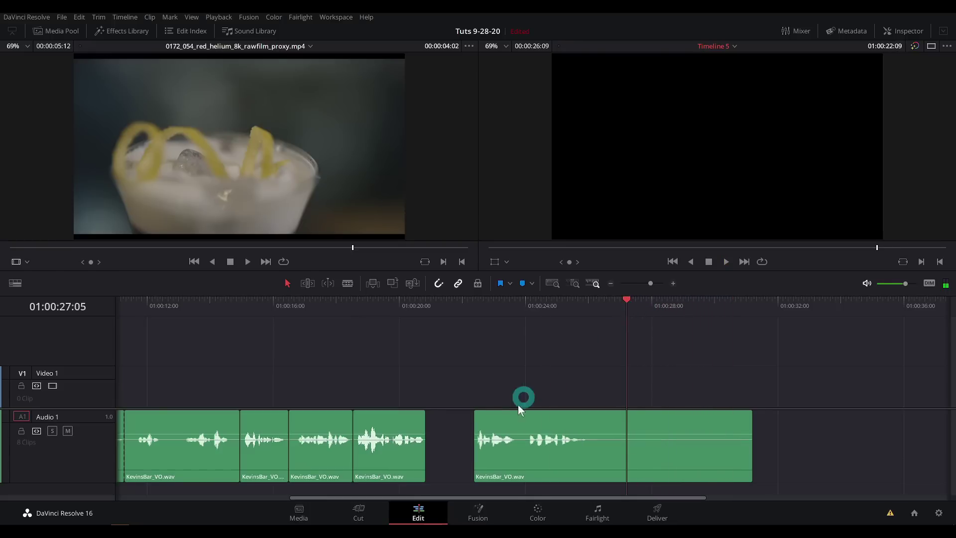
pyautogui.hotkey('ctrl', 'shift', '[')
pyautogui.press('Delete')
pyautogui.click(491, 342)
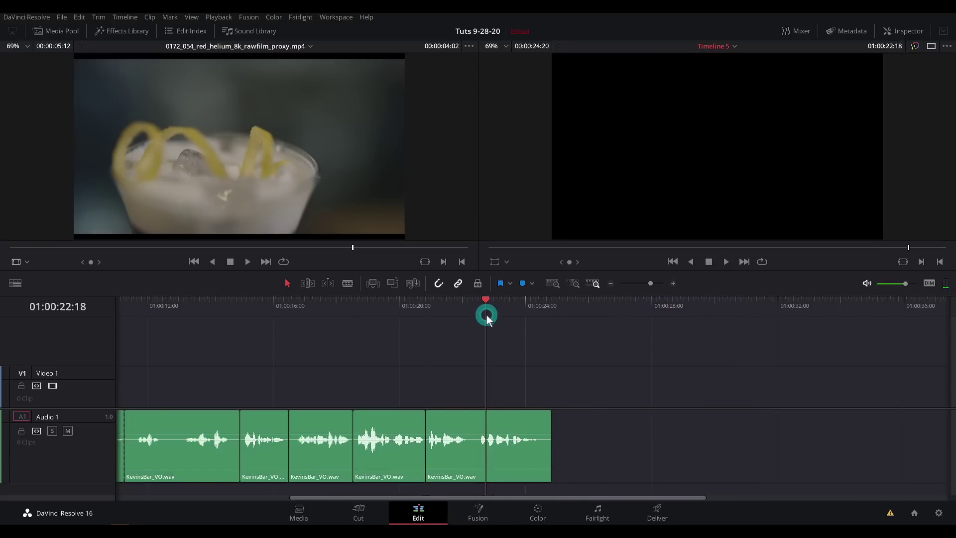
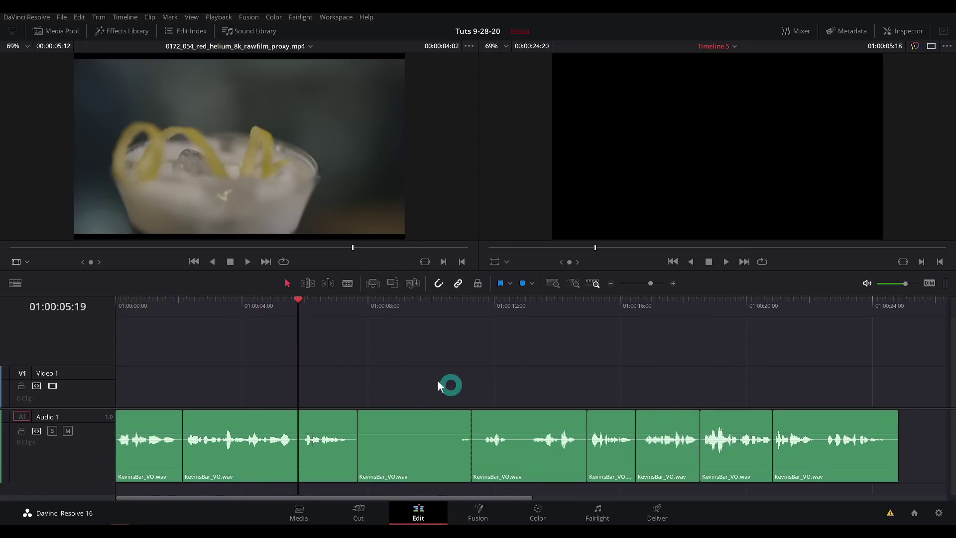
# Switch to the Cut page with the playhead at the timeline start, preview single bin clips and show the bin as a Source Tape.
pyautogui.press('Home')
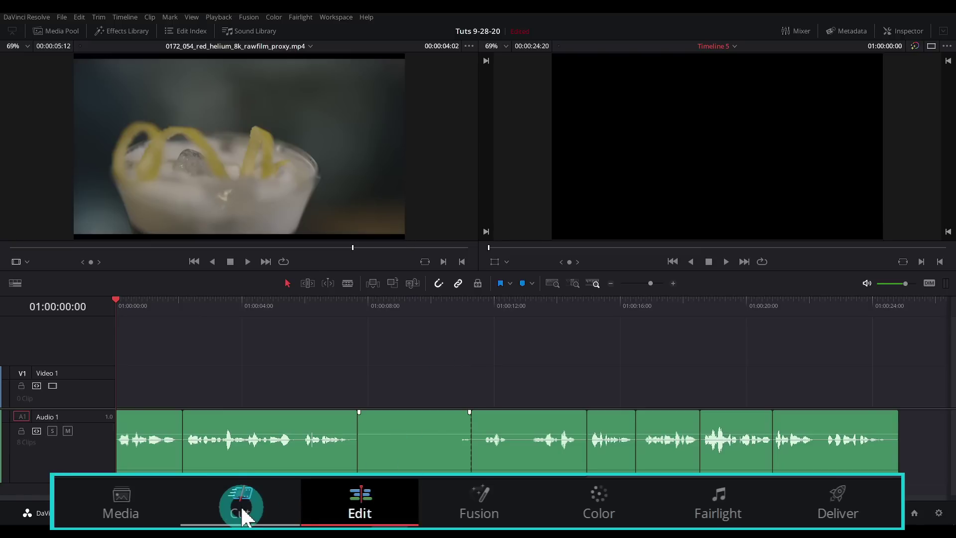
pyautogui.click(241, 507)
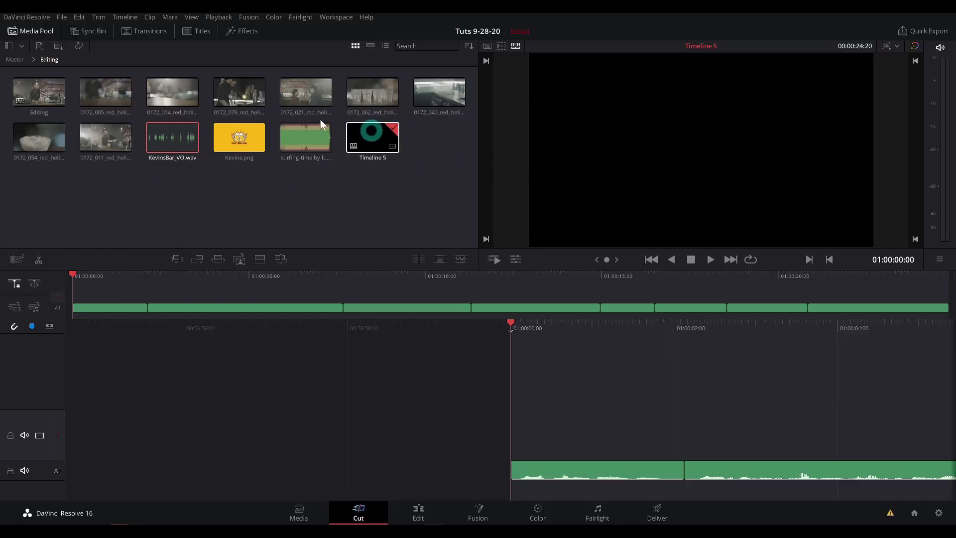
pyautogui.click(107, 95)
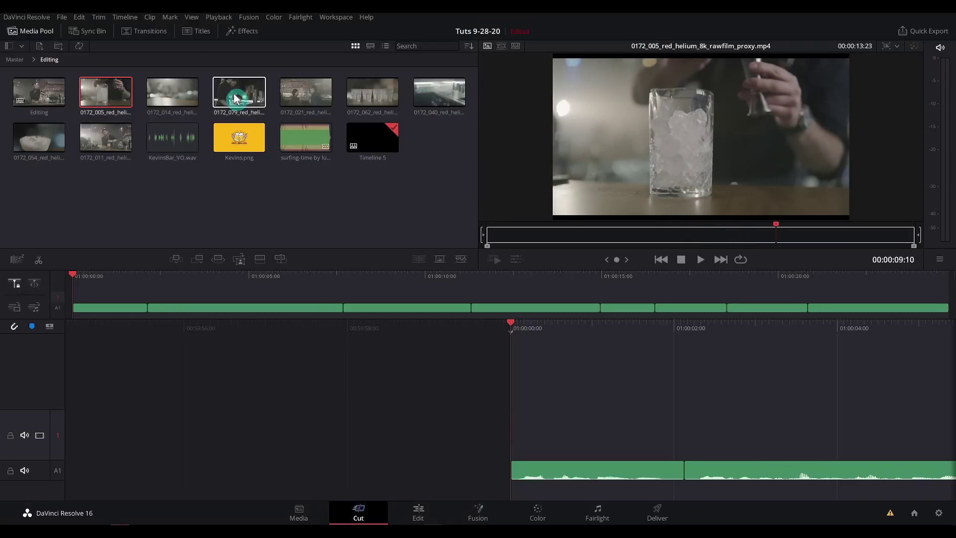
pyautogui.click(236, 98)
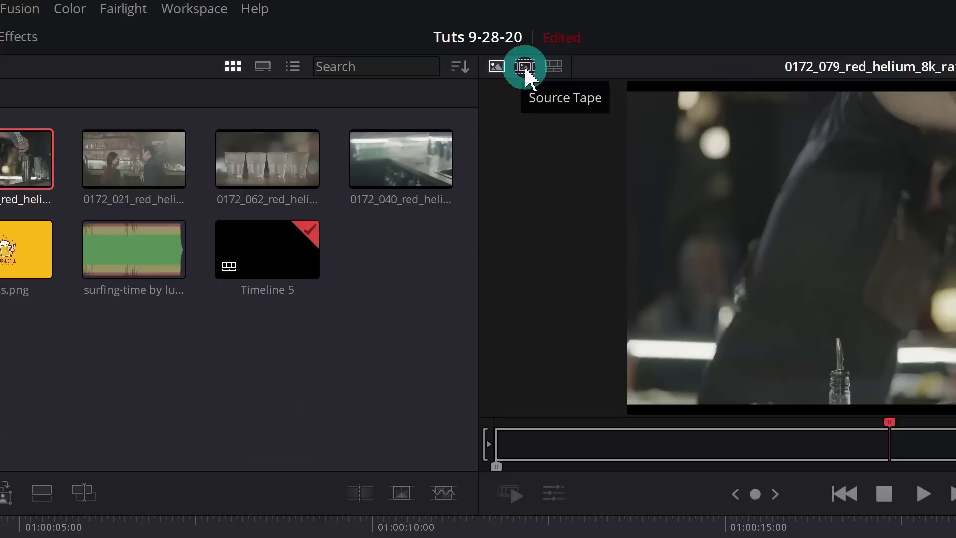
pyautogui.click(501, 46)
# Scrub the source tape, mark a 00:00:02:20 section of the 0172_005 ice-glass clip and append it to the timeline's end.
pyautogui.moveTo(542, 438); pyautogui.dragTo(726, 439)
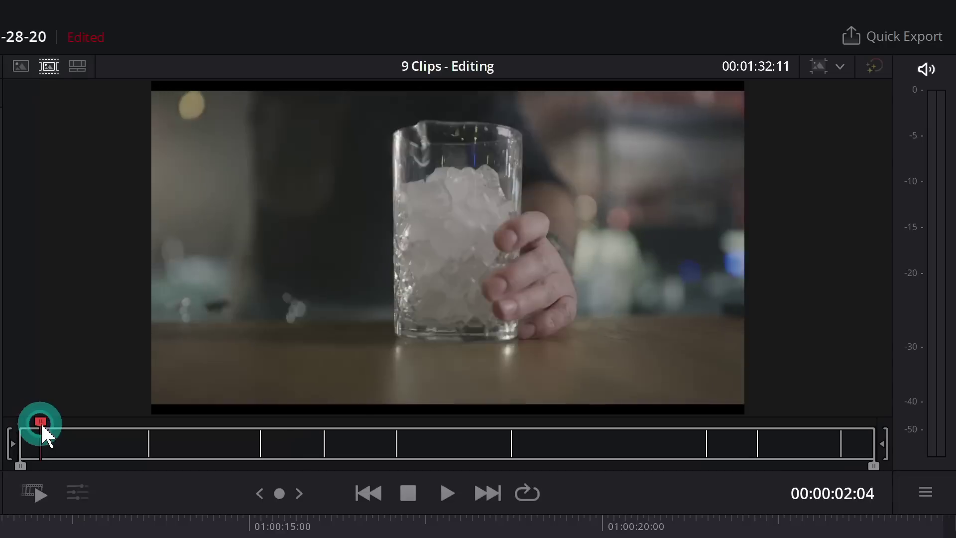
pyautogui.moveTo(515, 423); pyautogui.dragTo(518, 424)
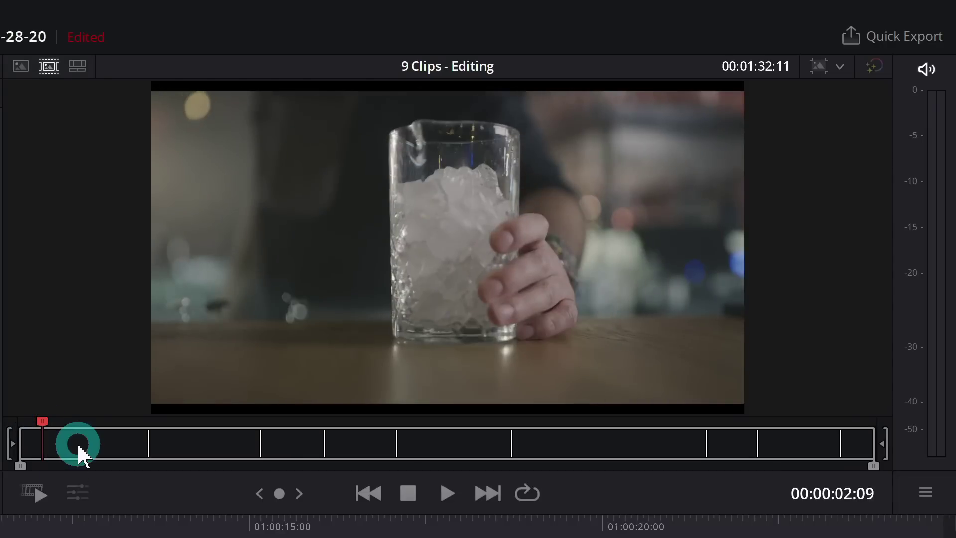
pyautogui.moveTo(57, 456)
pyautogui.mouseDown()
pyautogui.moveTo(65, 441)
pyautogui.moveTo(52, 446)
pyautogui.mouseUp()
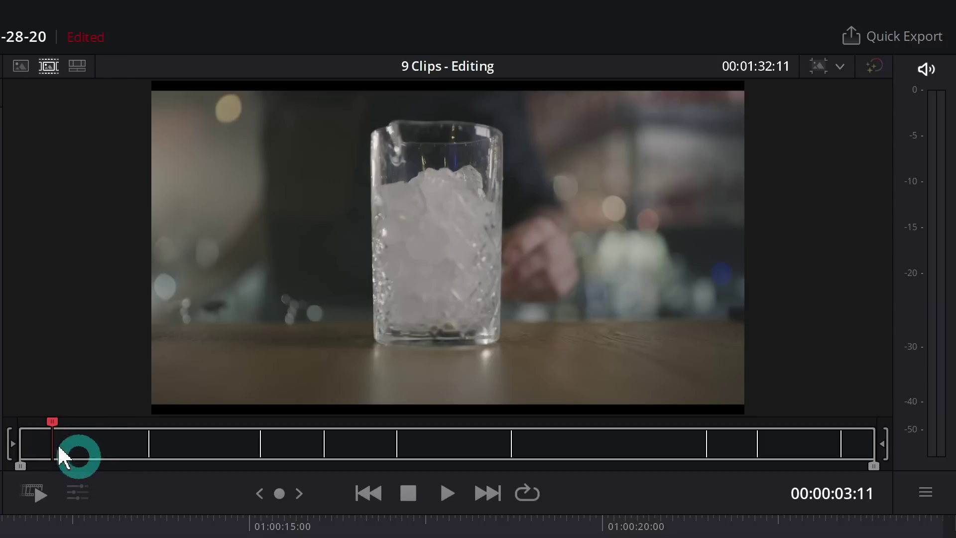
pyautogui.moveTo(55, 445); pyautogui.dragTo(349, 411)
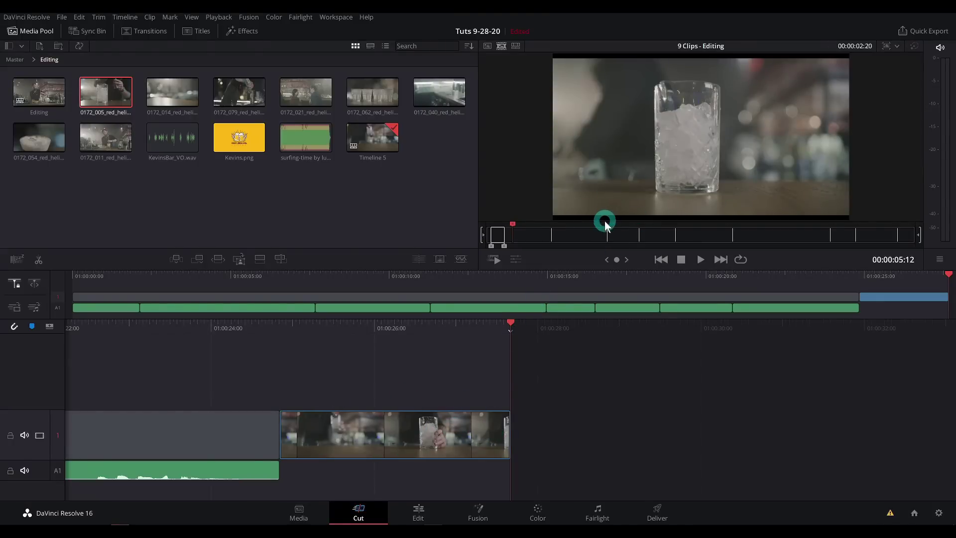
# Mark and append sections of further source tape clips to the timeline, ending with 00:00:01:13 of the Kevins.png logo.
pyautogui.moveTo(604, 229); pyautogui.dragTo(569, 234)
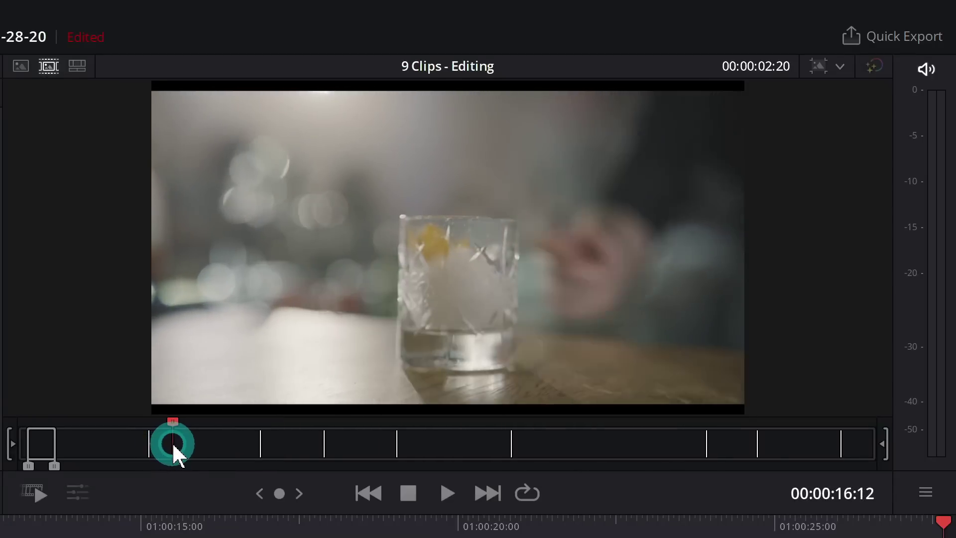
pyautogui.moveTo(181, 447); pyautogui.dragTo(865, 481)
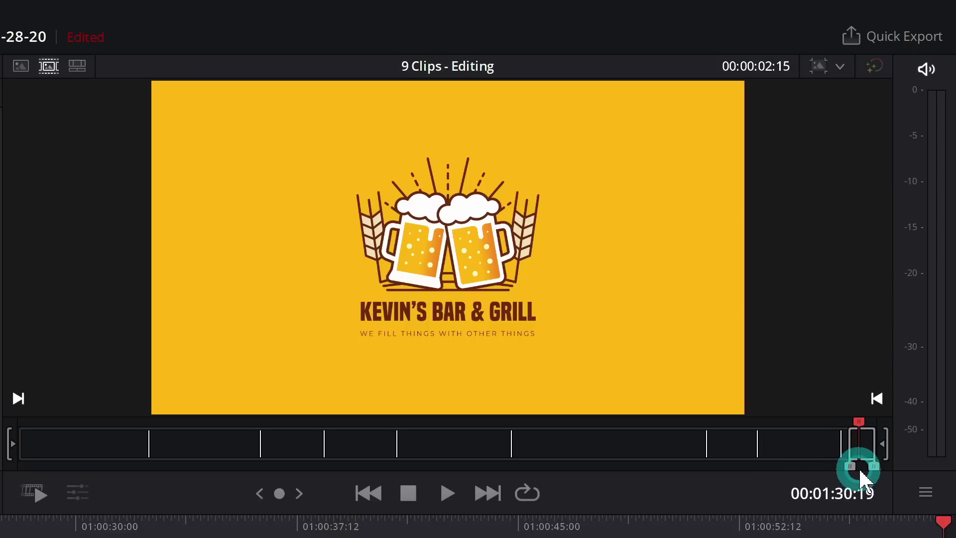
pyautogui.hotkey('shift', 'F12')
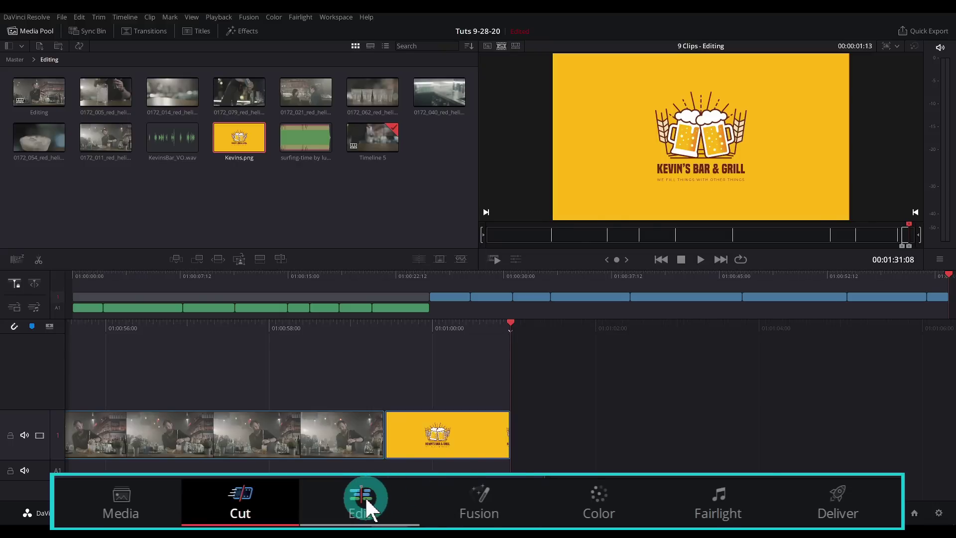
# Switch to the Edit page and move all the video clips on Video 1 to the timeline start above the voiceover.
pyautogui.click(366, 496)
pyautogui.click(512, 373)
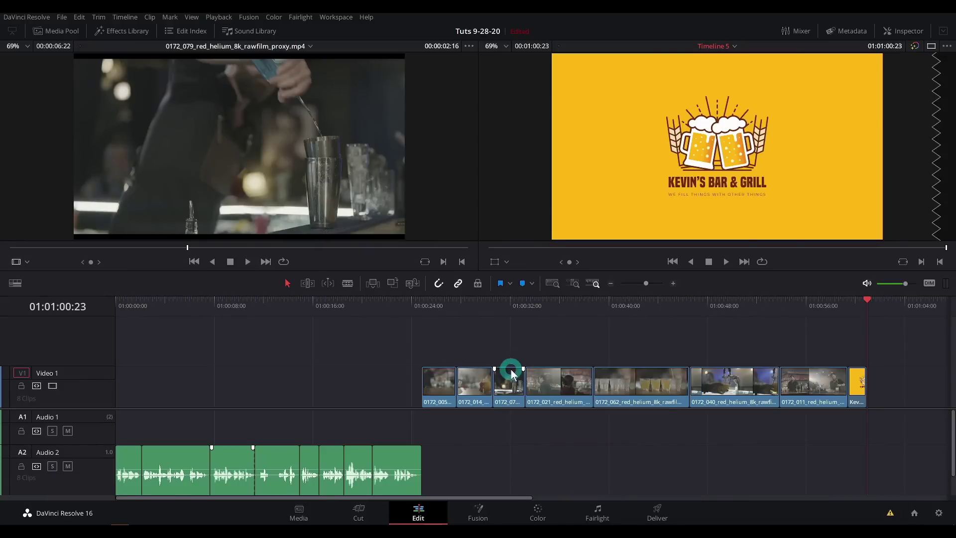
pyautogui.moveTo(391, 343); pyautogui.dragTo(866, 382)
pyautogui.moveTo(531, 383); pyautogui.dragTo(235, 399)
pyautogui.click(223, 340)
pyautogui.click(188, 307)
# Play back the opening of the combined edit from the timeline start and check the shot at 01:00:09:18.
pyautogui.press('Home')
pyautogui.scroll(3, 269, 344)
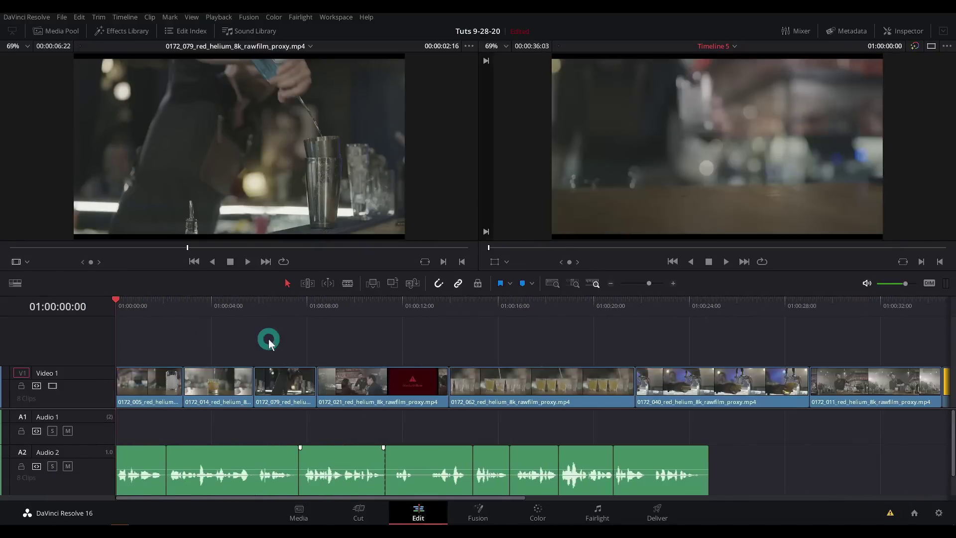
pyautogui.click(369, 314)
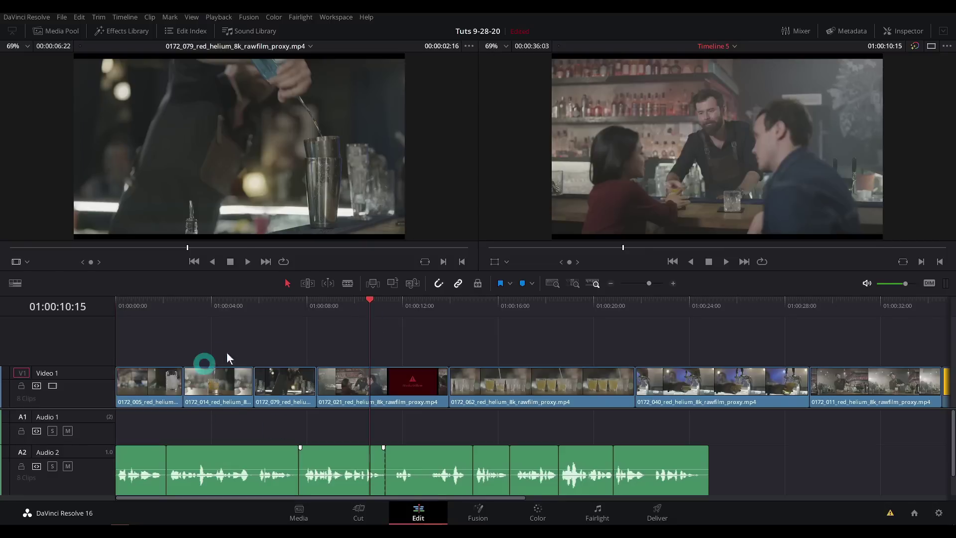
pyautogui.press('Home')
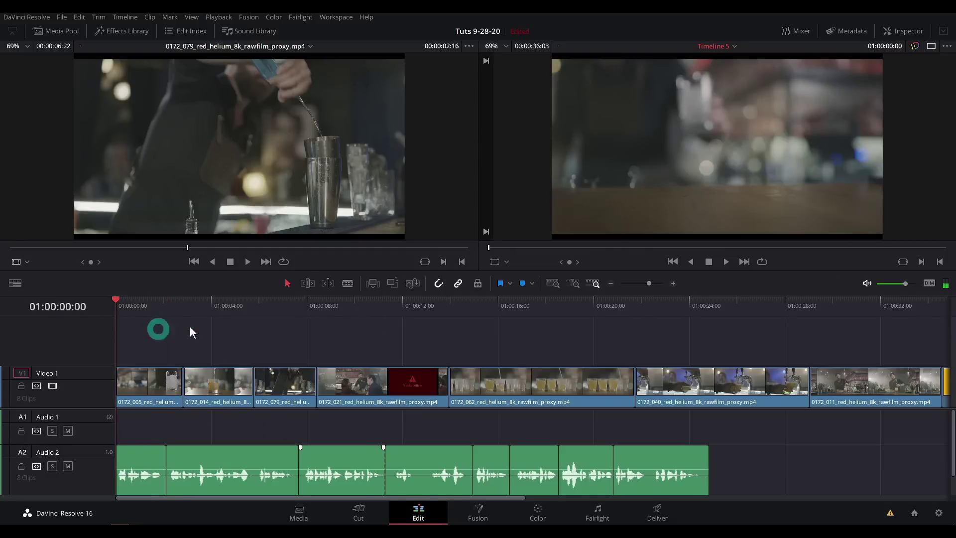
pyautogui.press('space')
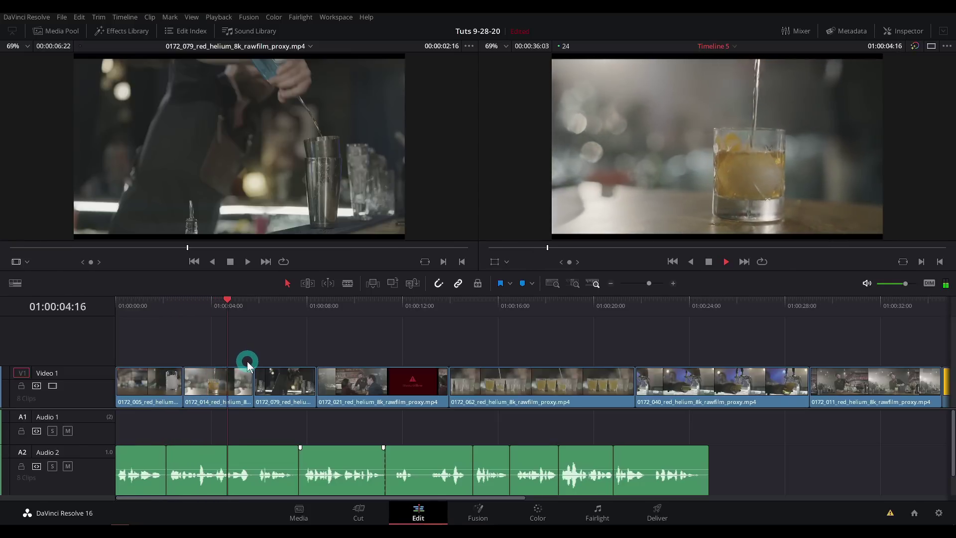
pyautogui.press('space')
pyautogui.click(349, 302)
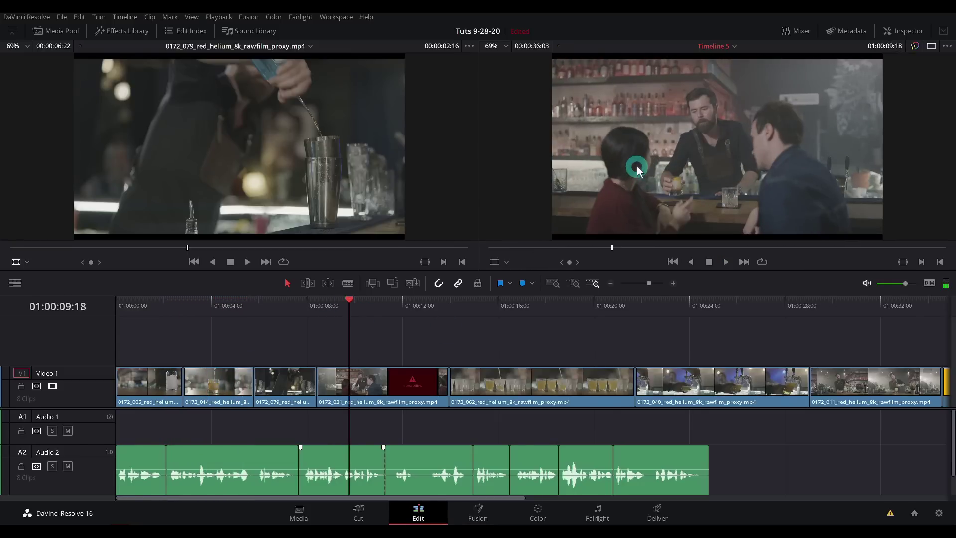
# Move the 0172_021 clip of the couple at the bar to Video 2 above the second voiceover segment and play back the voiceover from the start.
pyautogui.moveTo(398, 402); pyautogui.dragTo(204, 366)
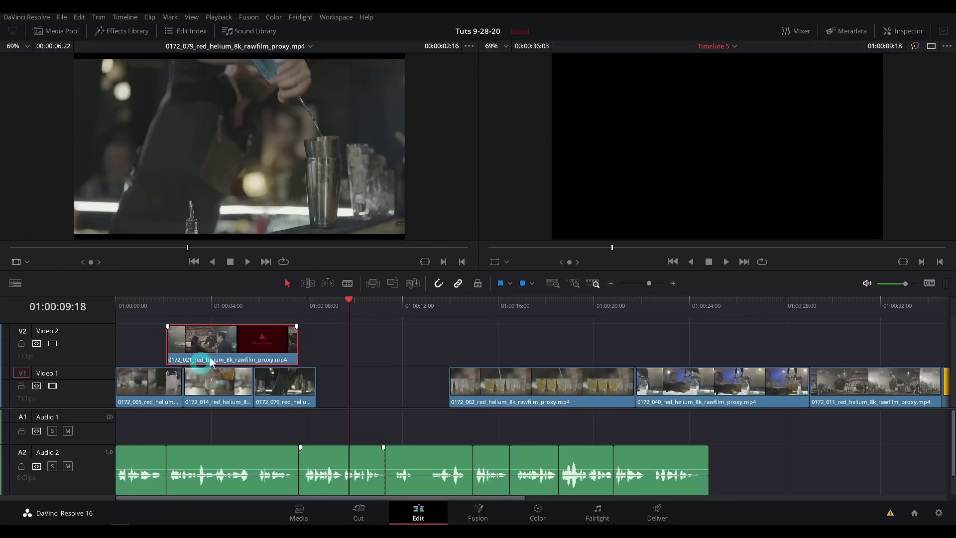
pyautogui.click(136, 306)
pyautogui.press('space')
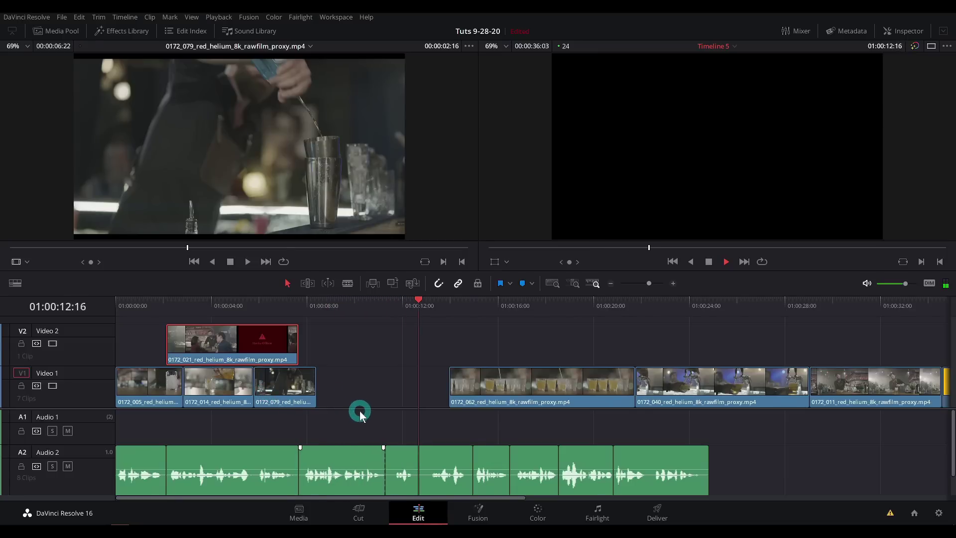
# Ripple-trim the end of the voiceover segment to 01:00:12:12 to remove the pause after it.
pyautogui.press('space')
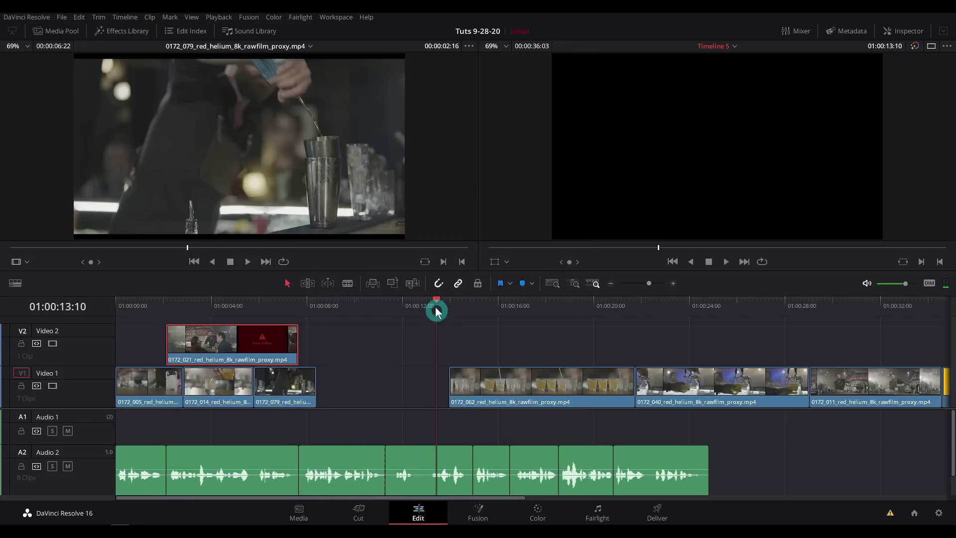
pyautogui.click(415, 311)
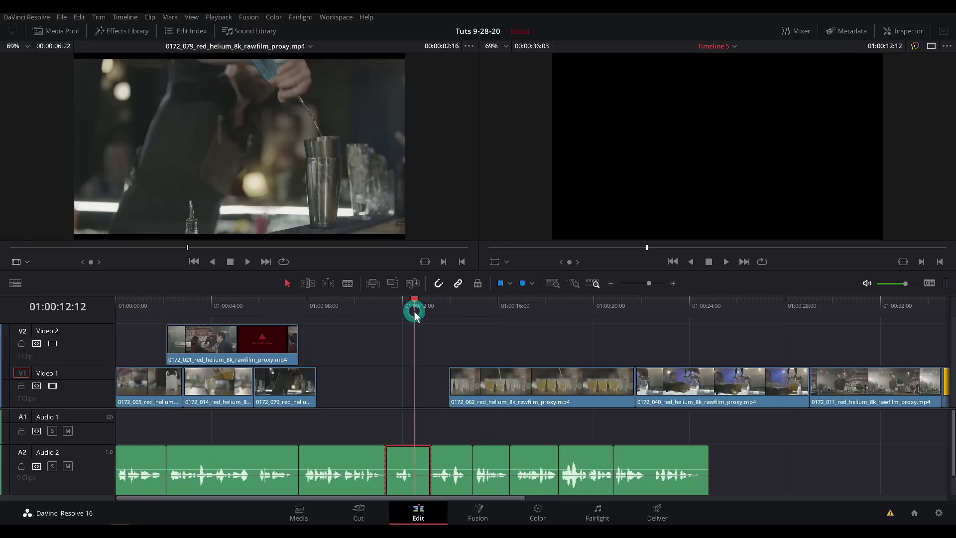
pyautogui.hotkey('ctrl', 'shift', ']')
# Move 0172_062 aside to Video 2, place 0172_005 on Video 1 at the voiceover cut near 01:00:11:07, and play back that section.
pyautogui.moveTo(155, 402); pyautogui.dragTo(398, 396)
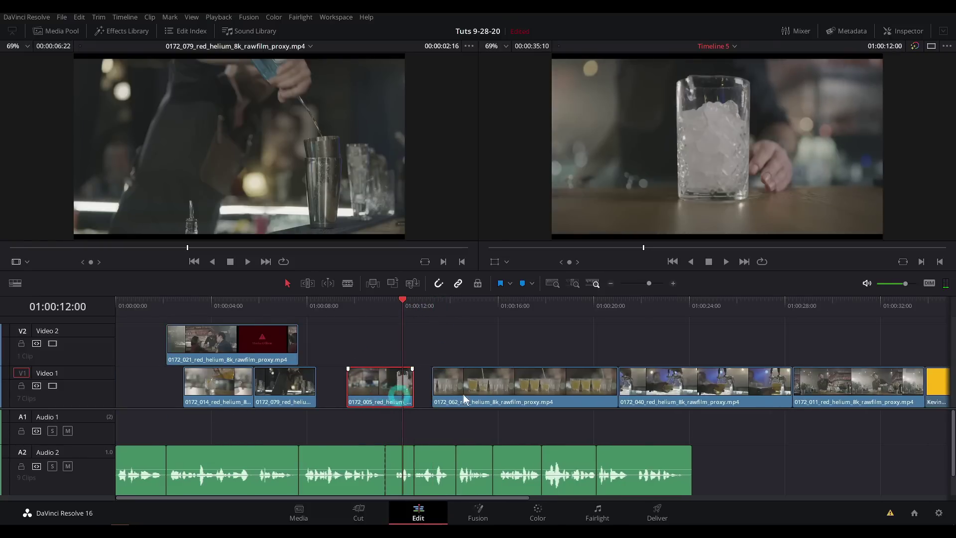
pyautogui.moveTo(463, 393); pyautogui.dragTo(536, 351)
pyautogui.moveTo(385, 389); pyautogui.dragTo(425, 391)
pyautogui.click(405, 326)
pyautogui.press('space')
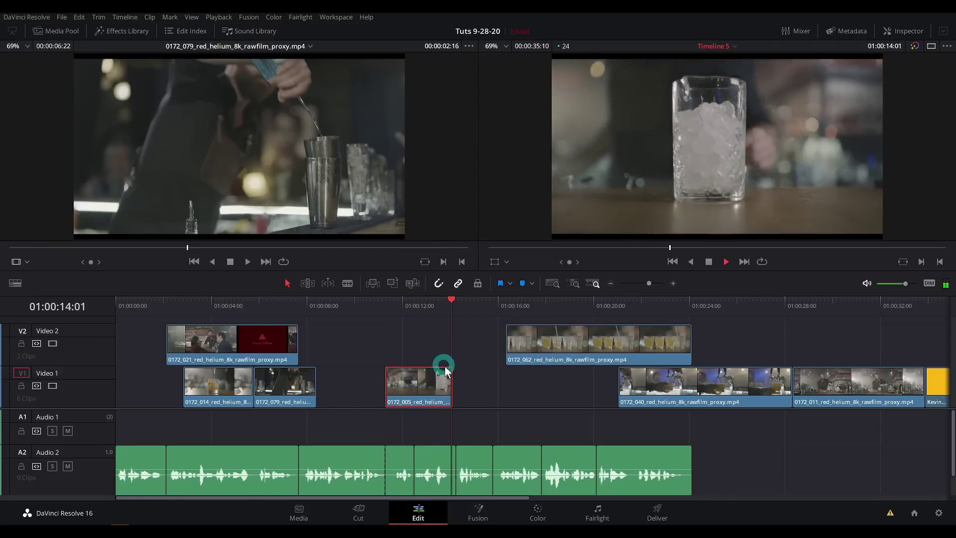
pyautogui.press('space')
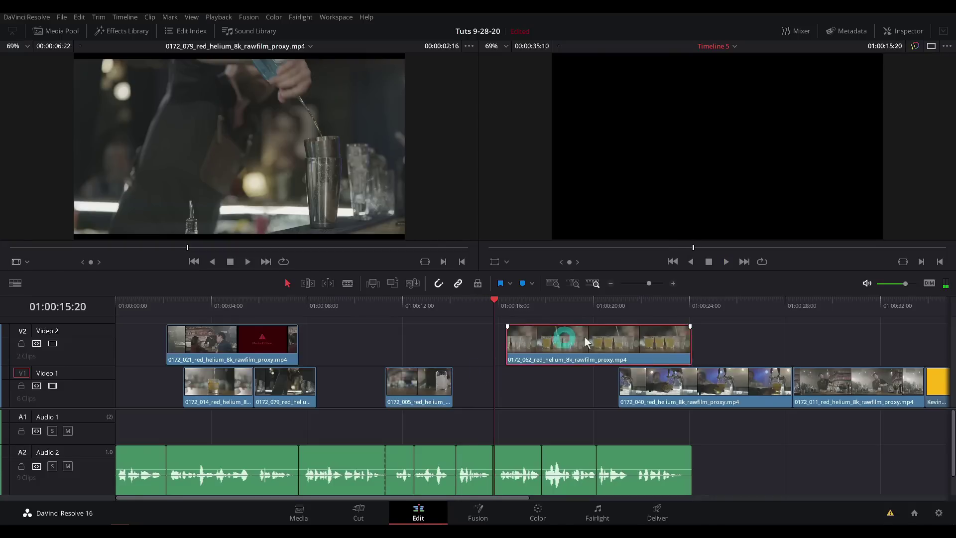
# Shift 0172_062 further along Video 2, move 0172_040 directly behind 0172_005 on Video 1, and play back the result.
pyautogui.click(570, 342)
pyautogui.hscroll(3, 512, 356)
pyautogui.moveTo(663, 388); pyautogui.dragTo(499, 390)
pyautogui.click(391, 311)
pyautogui.press('space')
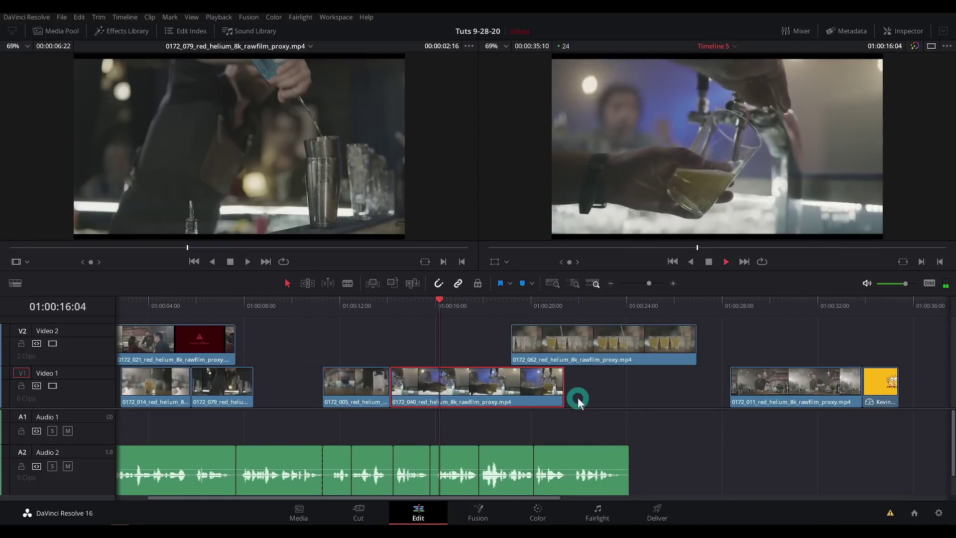
# Move 0172_040 to the voiceover cut at 01:00:15:19 and place 0172_014 on Video 2 directly after the end of 0172_005.
pyautogui.moveTo(434, 391); pyautogui.dragTo(473, 389)
pyautogui.moveTo(402, 341); pyautogui.dragTo(454, 343)
pyautogui.moveTo(230, 381); pyautogui.dragTo(471, 362)
pyautogui.press('/')
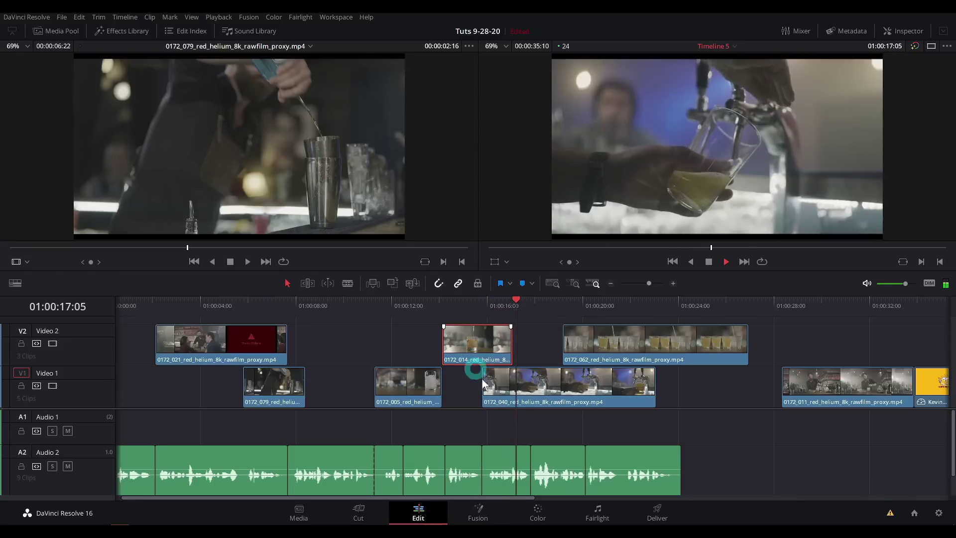
# Trim the end of 0172_014 back to the start of 0172_040 and play on from that cut.
pyautogui.moveTo(509, 343); pyautogui.dragTo(483, 348)
pyautogui.click(485, 305)
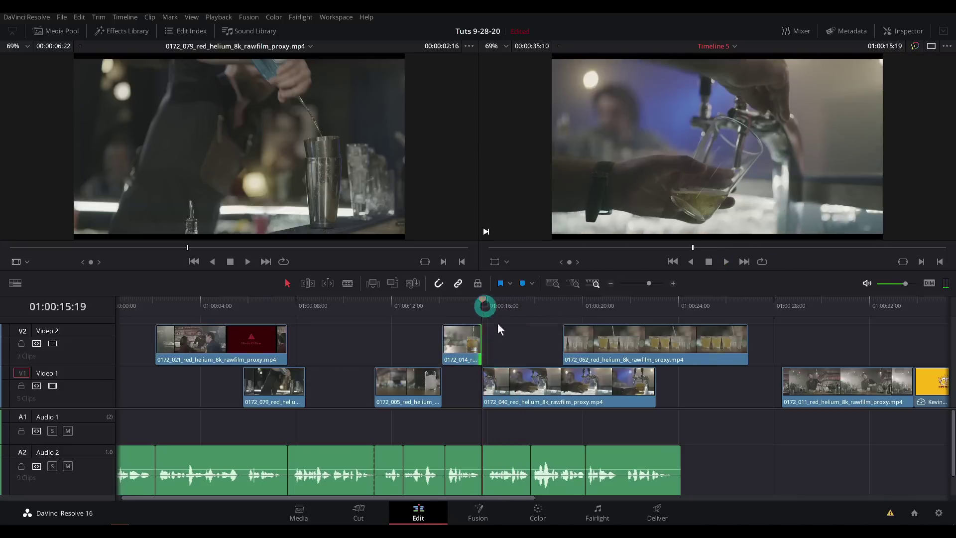
pyautogui.press('space')
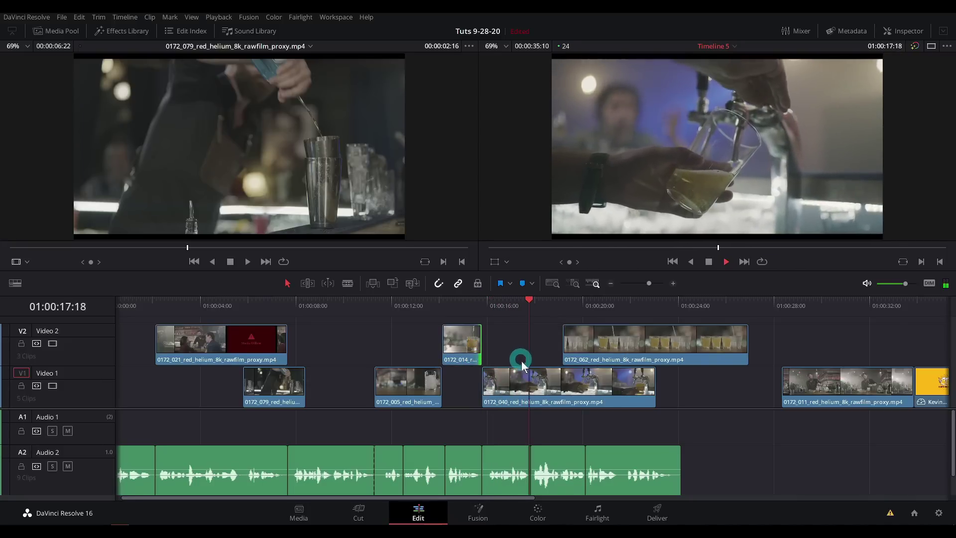
# Move 0172_062 on Video 2 to the voiceover cut at about 01:00:17:19 and play back the section up to the last voiceover segment.
pyautogui.moveTo(616, 348); pyautogui.dragTo(572, 328)
pyautogui.click(528, 301)
pyautogui.press('space')
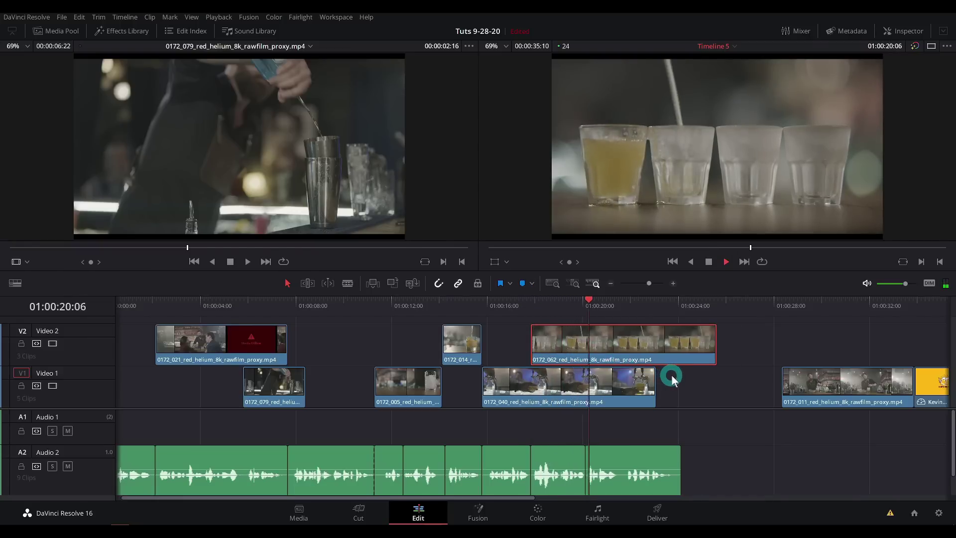
pyautogui.press('space')
pyautogui.click(522, 310)
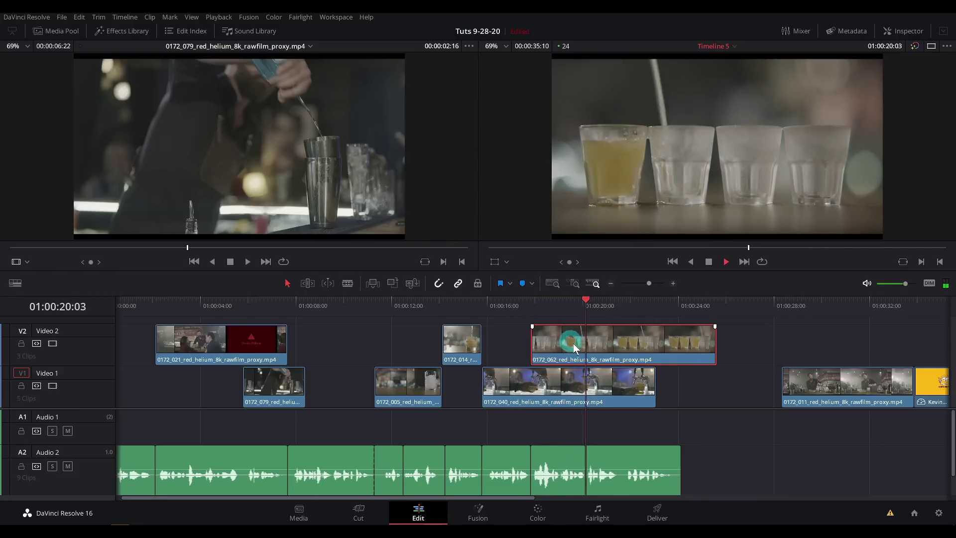
pyautogui.press('space')
# Trim the ends of 0172_062 and 0172_040 to the last voiceover segment and place Kevins.png after them, extended to the voiceover's end.
pyautogui.moveTo(713, 343); pyautogui.dragTo(590, 343)
pyautogui.click(644, 388)
pyautogui.moveTo(649, 385); pyautogui.dragTo(590, 384)
pyautogui.moveTo(925, 383); pyautogui.dragTo(616, 388)
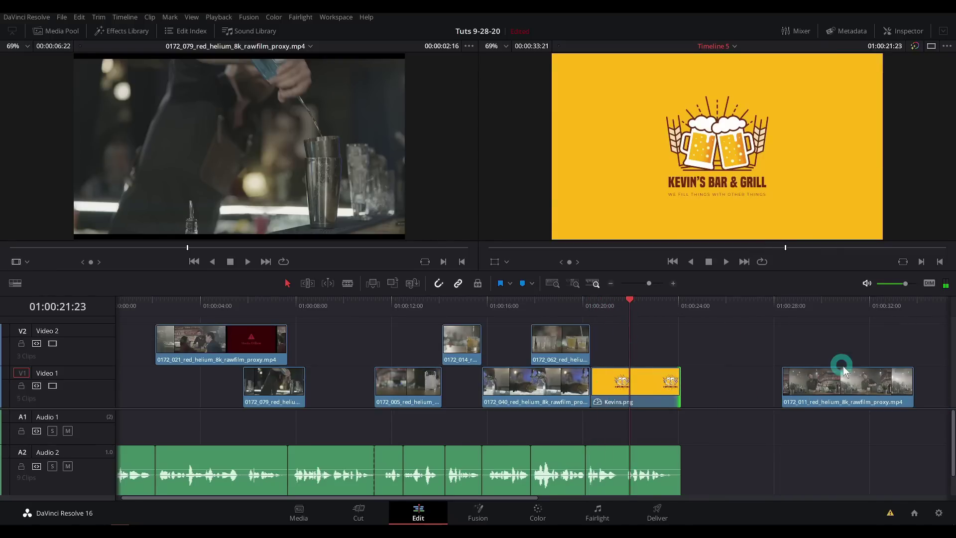
# Preview the leftover 0172_011 clip and move it to the start of the timeline on Video 1.
pyautogui.click(846, 309)
pyautogui.click(818, 310)
pyautogui.moveTo(840, 392); pyautogui.dragTo(138, 406)
# Play the edit from the start, move 0172_079 directly before 0172_005 and extend its start back under the end of 0172_021.
pyautogui.press('Home')
pyautogui.press('space')
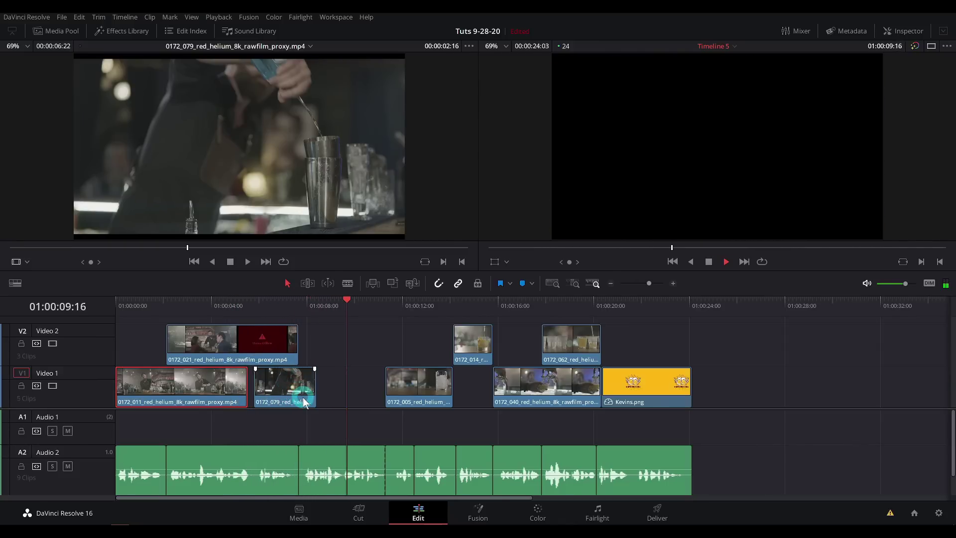
pyautogui.moveTo(297, 396); pyautogui.dragTo(345, 386)
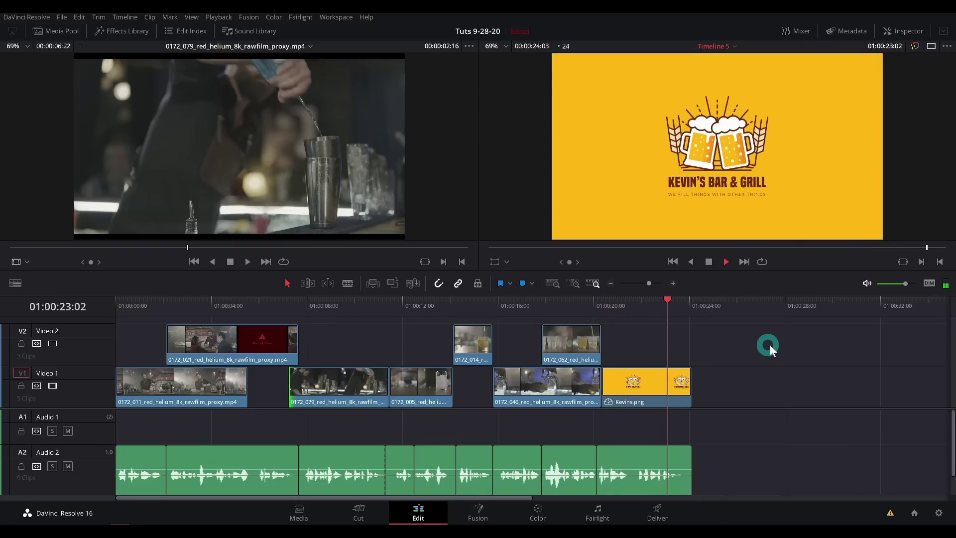
# Move the three Video 2 clips down onto Video 1, with the voiceover on Audio 1, and play the combined edit from the start.
pyautogui.moveTo(678, 330); pyautogui.dragTo(189, 339)
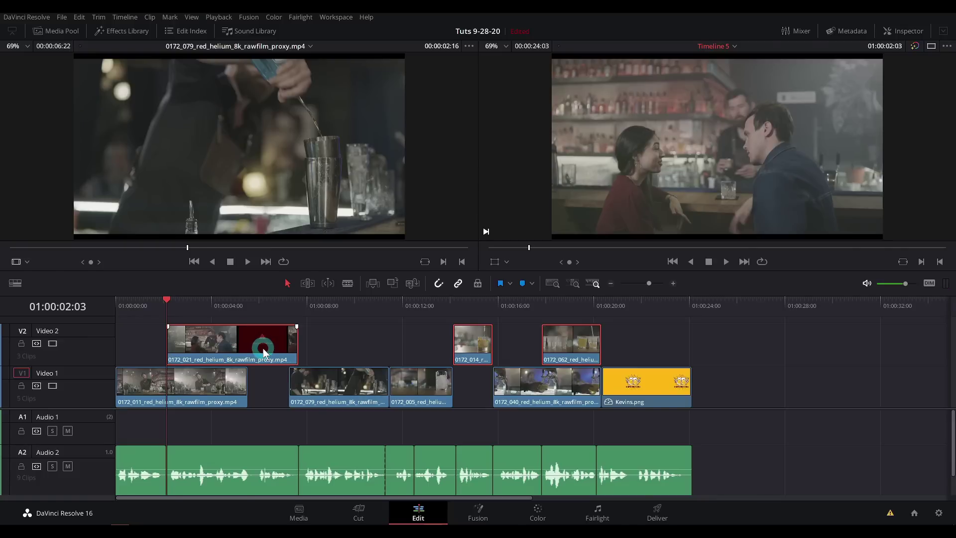
pyautogui.hotkey('alt', 'Down')
pyautogui.click(279, 354)
pyautogui.press('Home')
pyautogui.press('space')
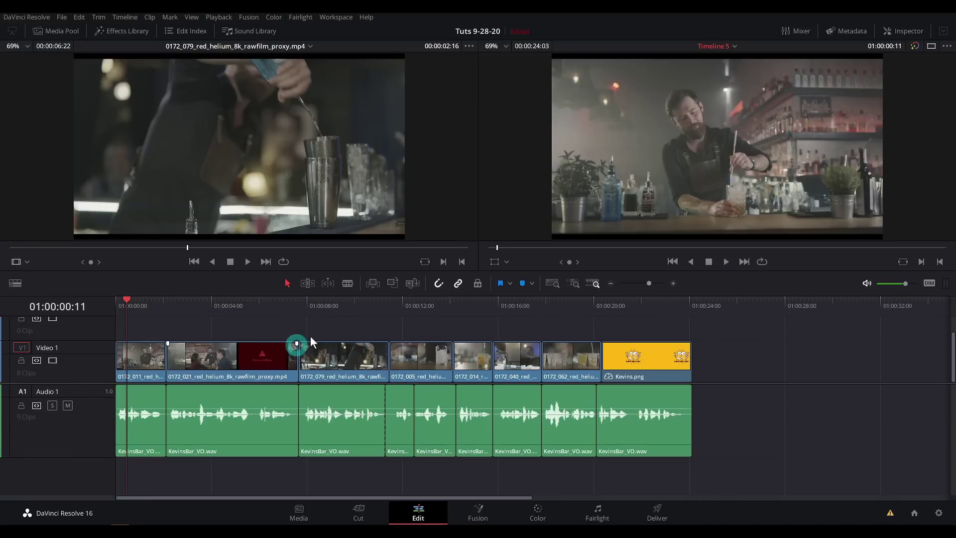
# Add the surfing-time music track from the media pool to Audio 2 at the start of the timeline.
pyautogui.click(66, 38)
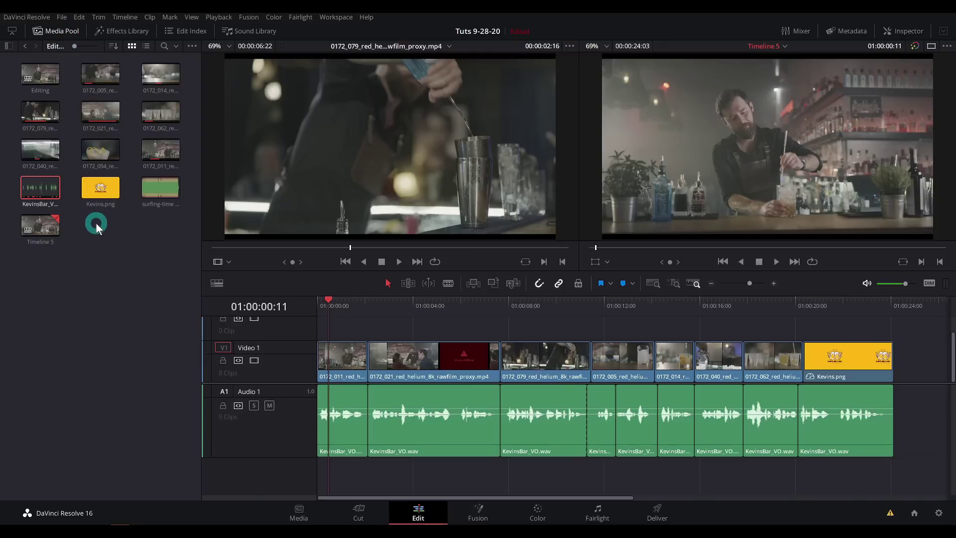
pyautogui.click(154, 192)
pyautogui.moveTo(154, 191); pyautogui.dragTo(369, 479)
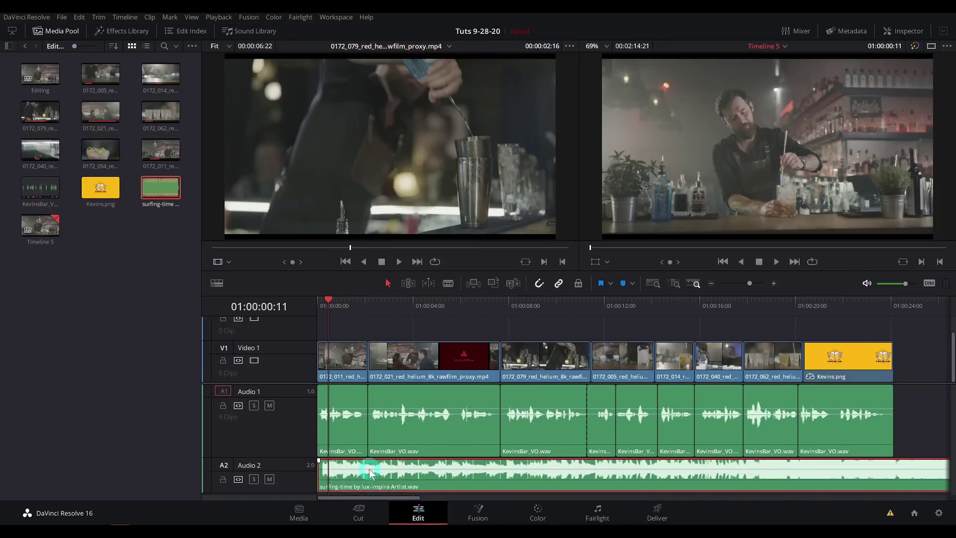
# Lower the surfing-time track's volume to about -17.44 and play the mix from the timeline start.
pyautogui.moveTo(371, 467); pyautogui.dragTo(373, 471)
pyautogui.press('Home')
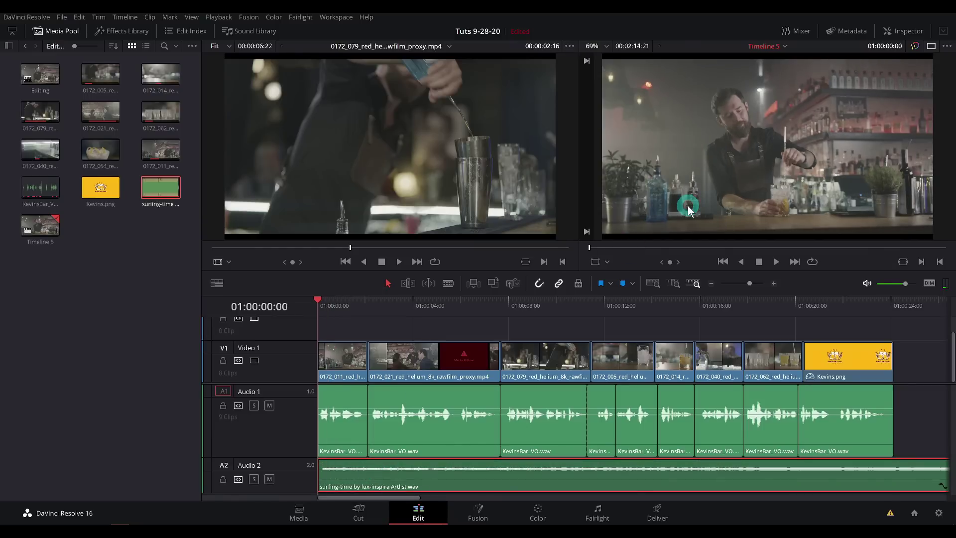
pyautogui.press('space')
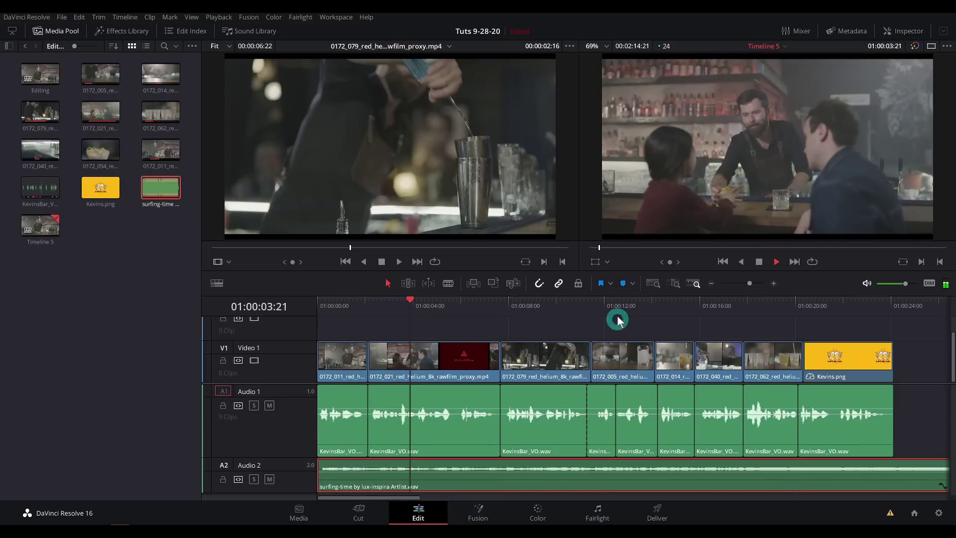
pyautogui.press('space')
# Select all the voiceover clips on Audio 1, raise their clip volume to about 10.78, and play the mix from the start.
pyautogui.click(794, 429)
pyautogui.moveTo(611, 441); pyautogui.dragTo(324, 437)
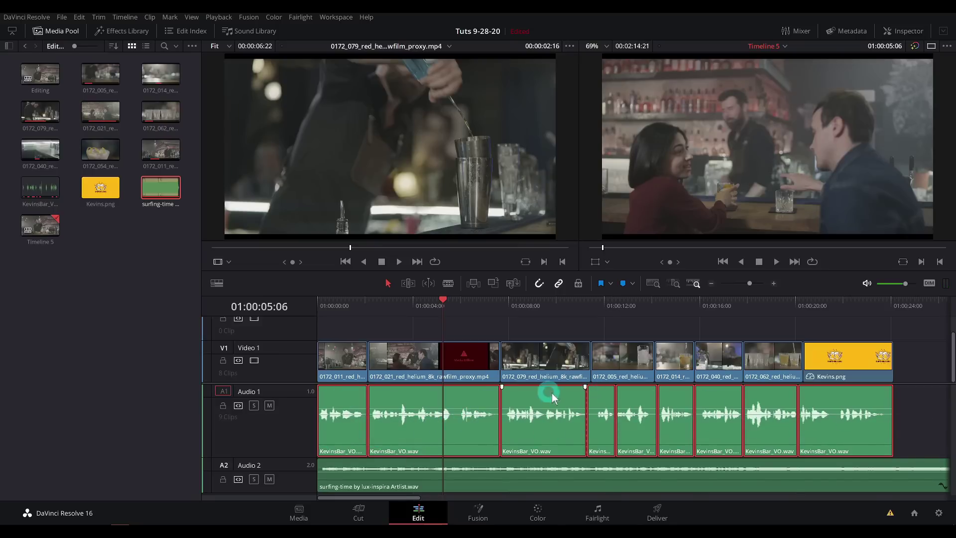
pyautogui.click(902, 32)
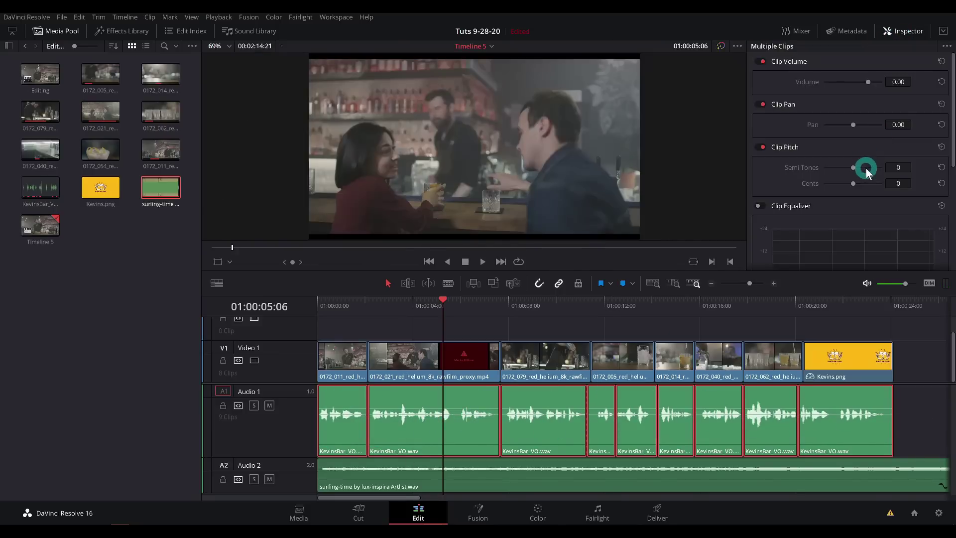
pyautogui.moveTo(869, 83); pyautogui.dragTo(872, 82)
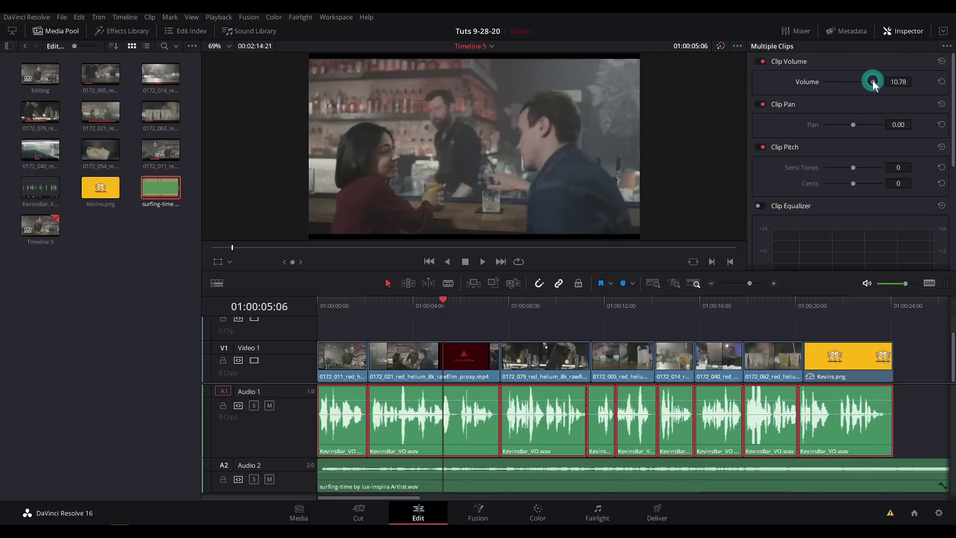
pyautogui.press('Home')
pyautogui.press('space')
pyautogui.click(428, 330)
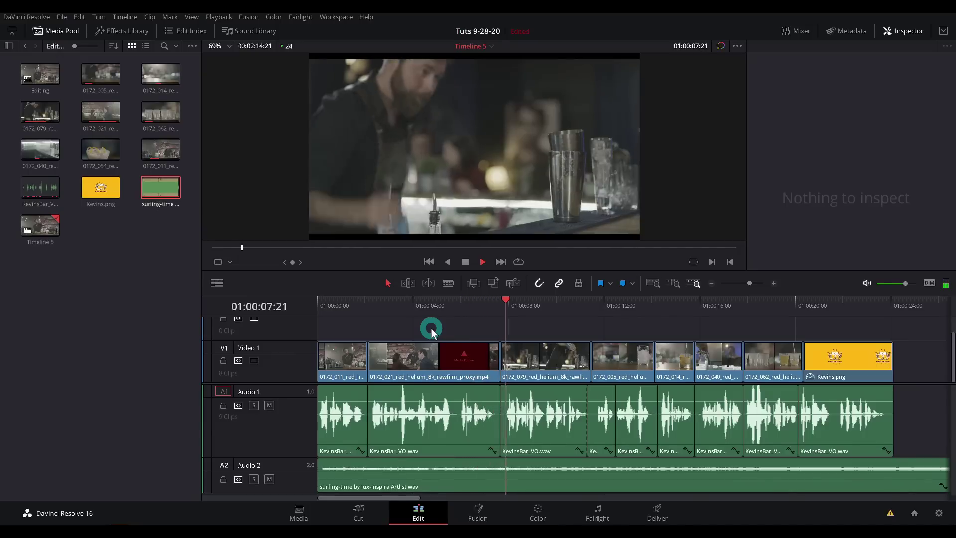
pyautogui.press('space')
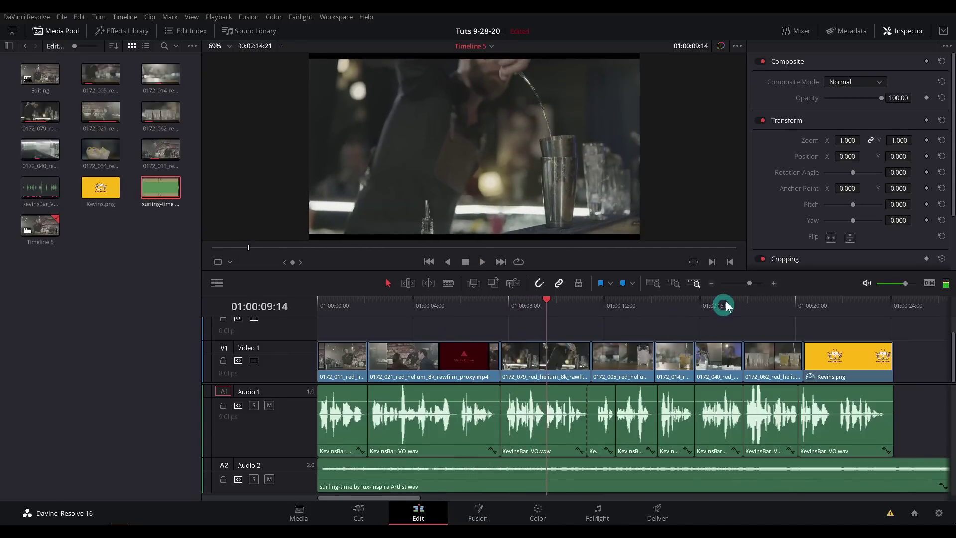
# Hide the media pool and enlarge the timeline area, fitting the full length of the music track in view.
pyautogui.click(54, 28)
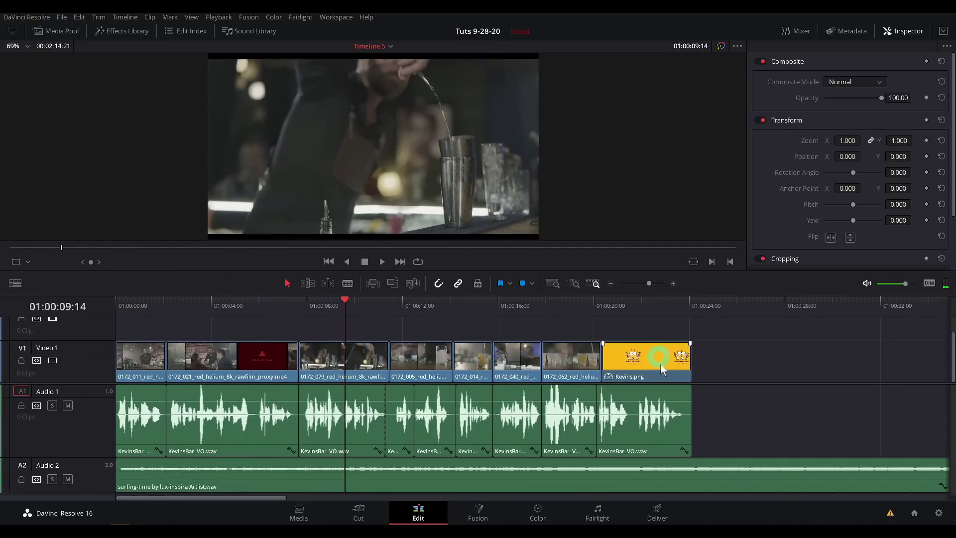
pyautogui.moveTo(303, 275); pyautogui.dragTo(303, 210)
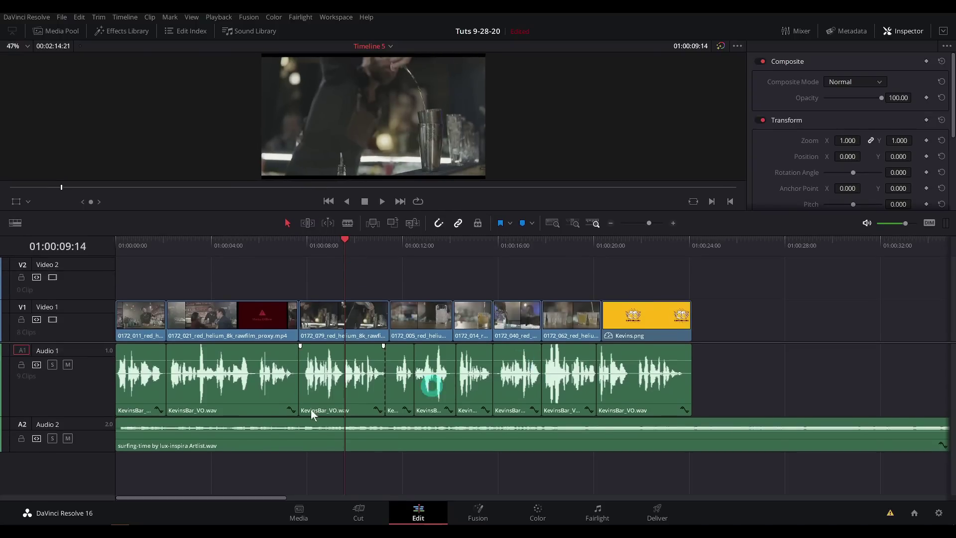
pyautogui.hotkey('shift', 'z')
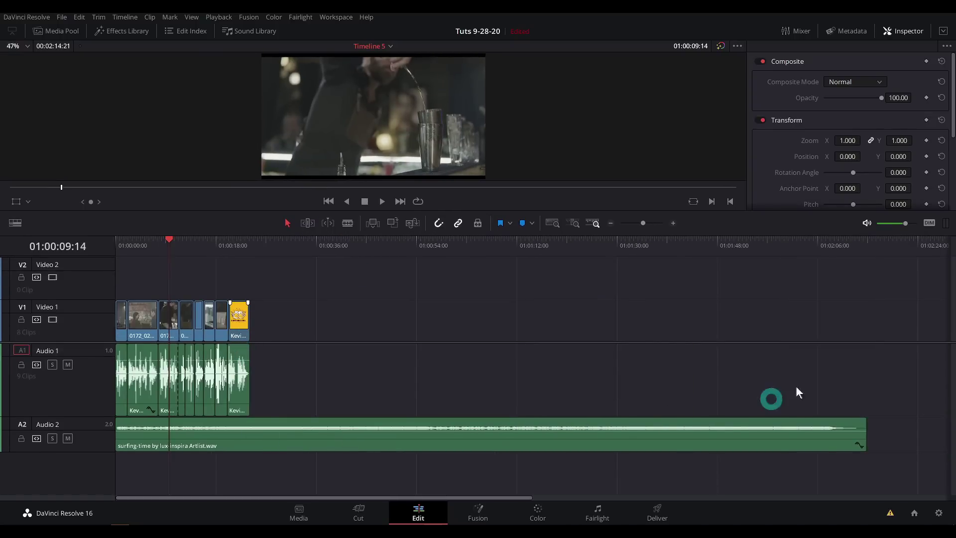
# Split the music before its fade-out at 01:02:07:15, move the ending to the start of the Kevins.png logo, and delete the middle section.
pyautogui.moveTo(806, 261); pyautogui.dragTo(827, 252)
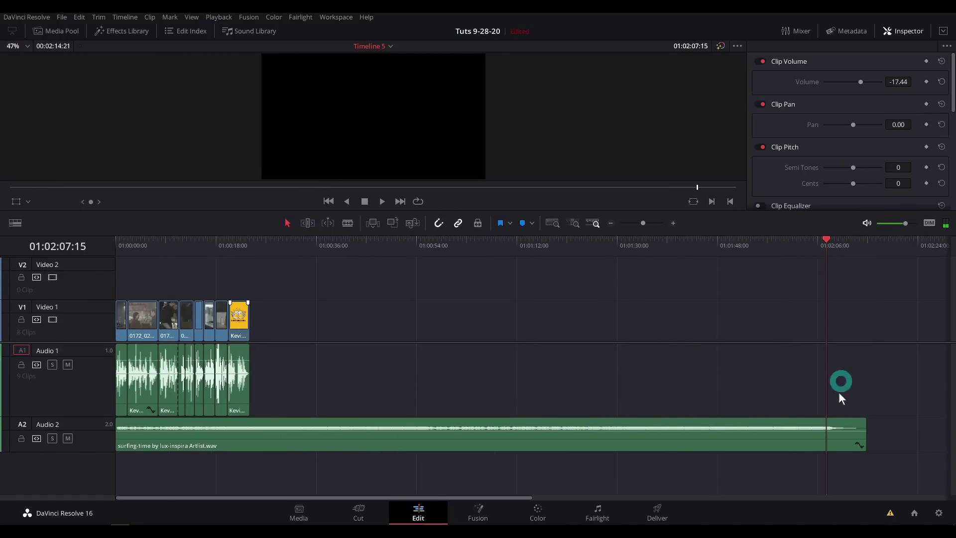
pyautogui.moveTo(844, 448); pyautogui.dragTo(248, 437)
pyautogui.click(386, 446)
pyautogui.press('Delete')
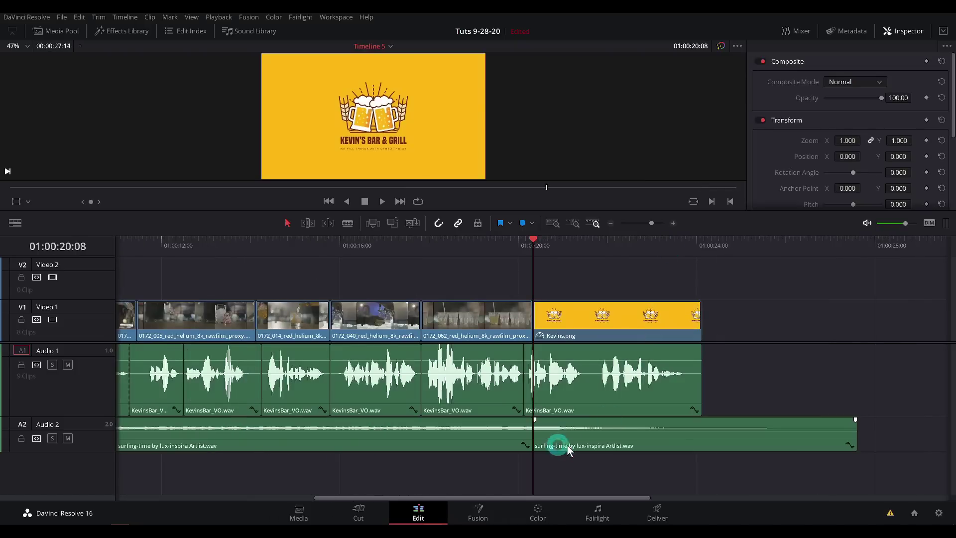
# Move the music's ending section later so it finishes at about 00:00:30:19, with its start extended back to the last voiceover cut.
pyautogui.moveTo(568, 450); pyautogui.dragTo(625, 441)
pyautogui.click(591, 246)
pyautogui.press('space')
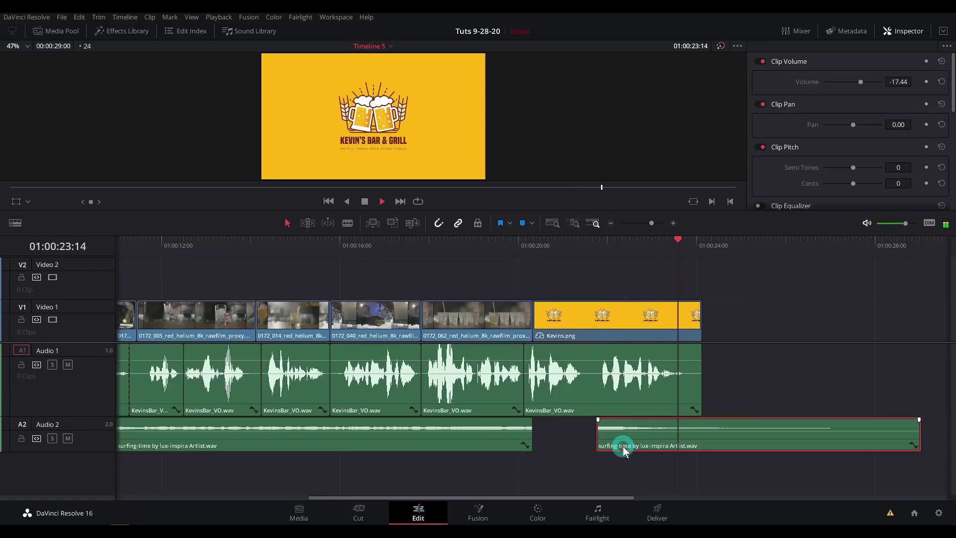
pyautogui.moveTo(623, 445); pyautogui.dragTo(717, 450)
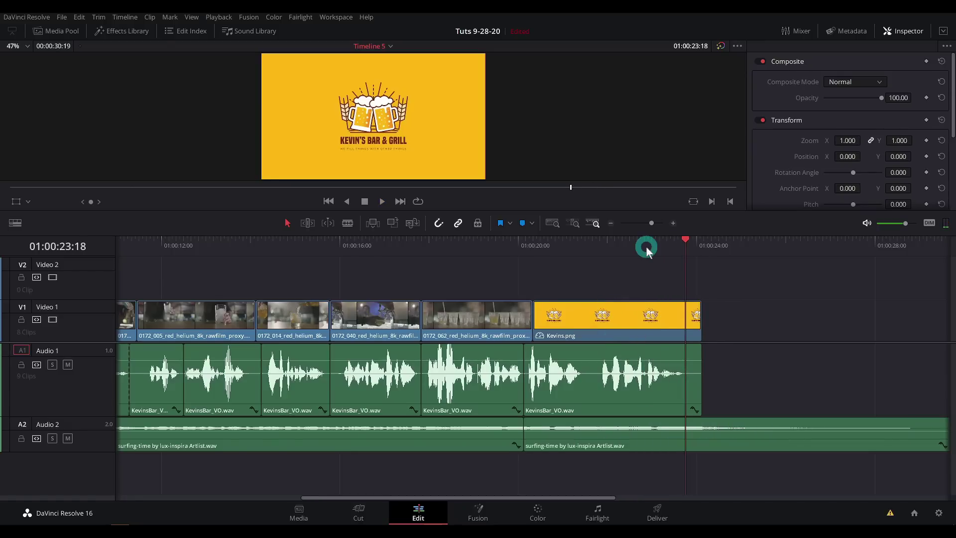
# Nudge the music's ending slightly later to finish at about 00:00:31:00 and extend its start back to the preceding music piece.
pyautogui.click(628, 247)
pyautogui.moveTo(648, 440); pyautogui.dragTo(656, 440)
pyautogui.click(747, 297)
pyautogui.moveTo(536, 440); pyautogui.dragTo(526, 440)
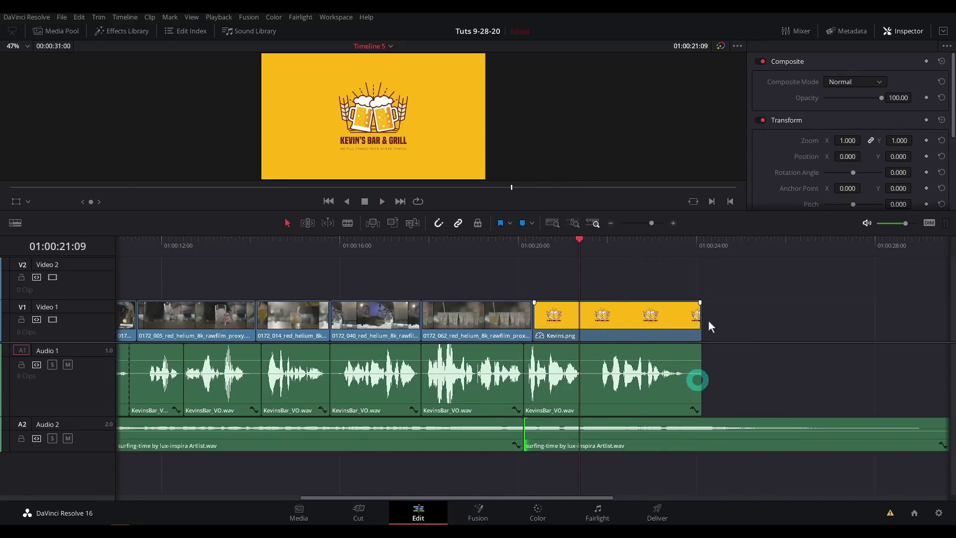
# Play through the ending and extend the end of the Kevins.png logo to about 01:00:26:08.
pyautogui.press('space')
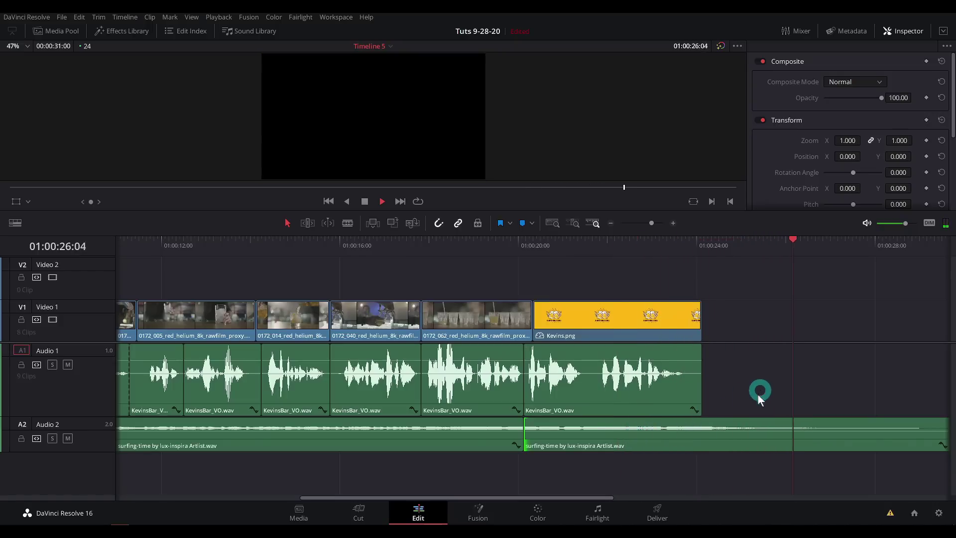
pyautogui.press('space')
pyautogui.moveTo(697, 319); pyautogui.dragTo(802, 319)
# Try the music's ending section slightly earlier, finishing at 00:00:30:15, and play back the logo section.
pyautogui.click(648, 245)
pyautogui.moveTo(694, 435); pyautogui.dragTo(664, 440)
pyautogui.press('space')
pyautogui.press('space')
pyautogui.click(655, 253)
pyautogui.press('space')
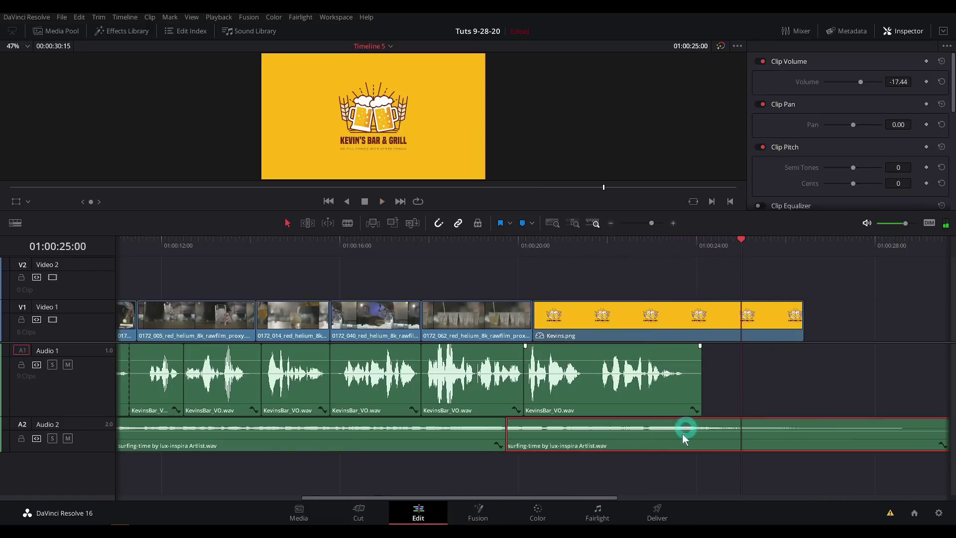
# Move the music's ending section later so it finishes at 00:00:31:05, and play back the logo section.
pyautogui.moveTo(685, 438); pyautogui.dragTo(711, 441)
pyautogui.click(653, 249)
pyautogui.press('space')
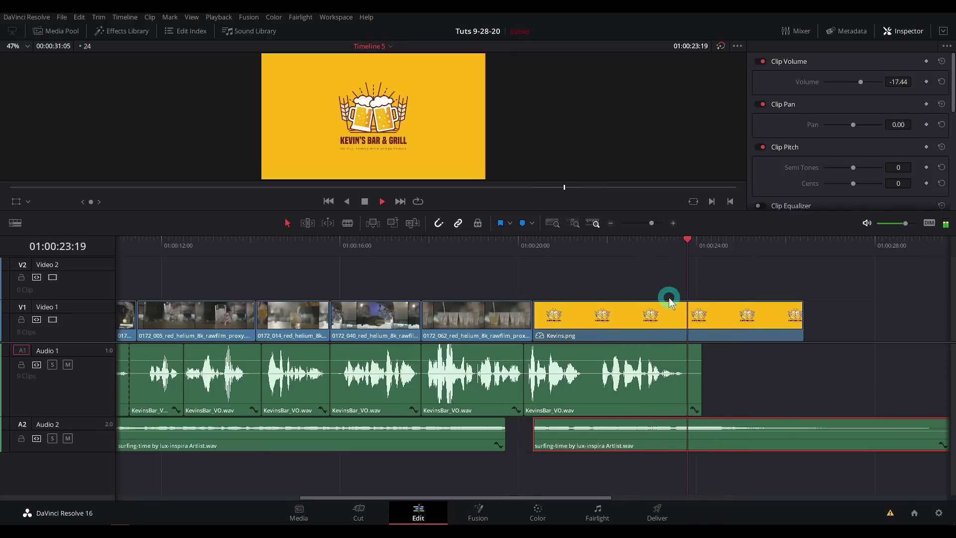
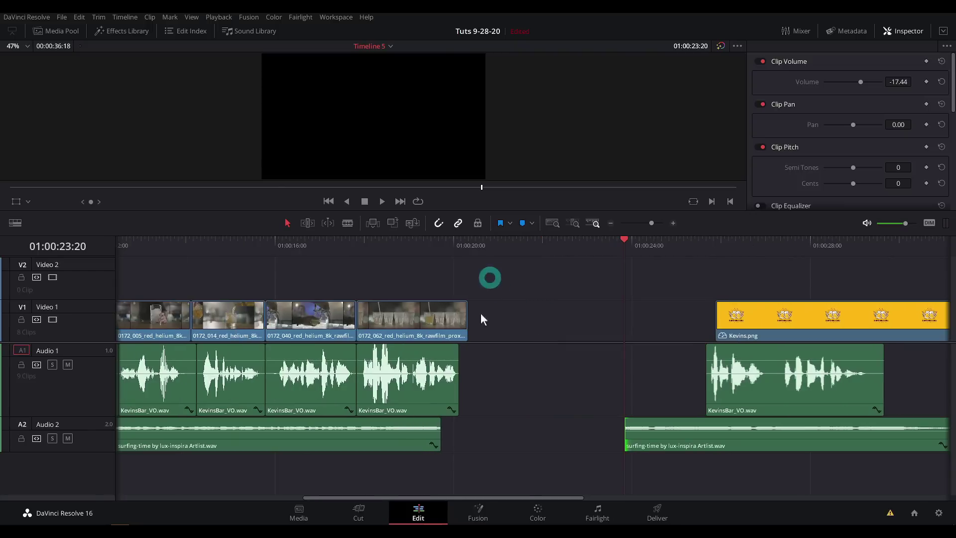
# Mute the Audio 1 voiceover track, listen to the music under the last footage clip, and trim the first music piece to end at 01:00:19:03.
pyautogui.click(68, 364)
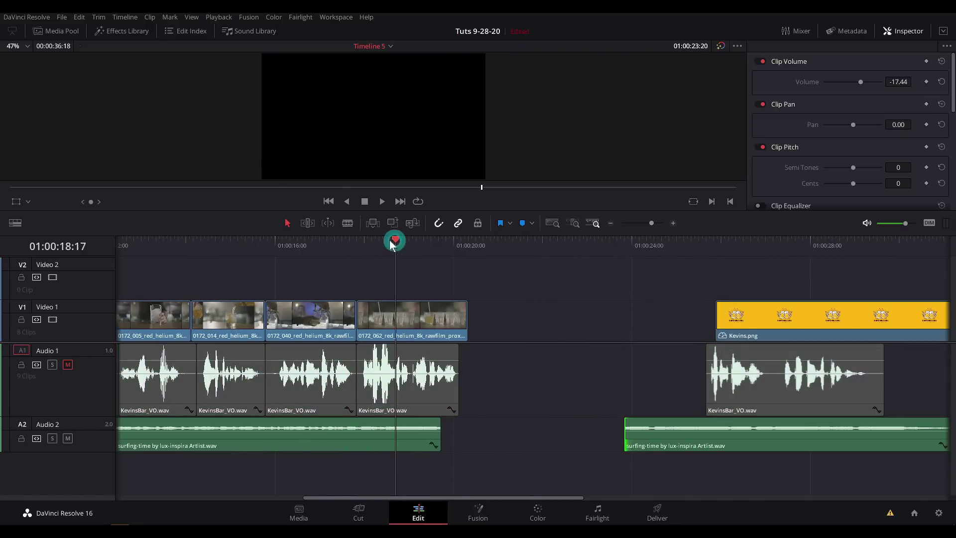
pyautogui.click(232, 244)
pyautogui.scroll(-3, 406, 419)
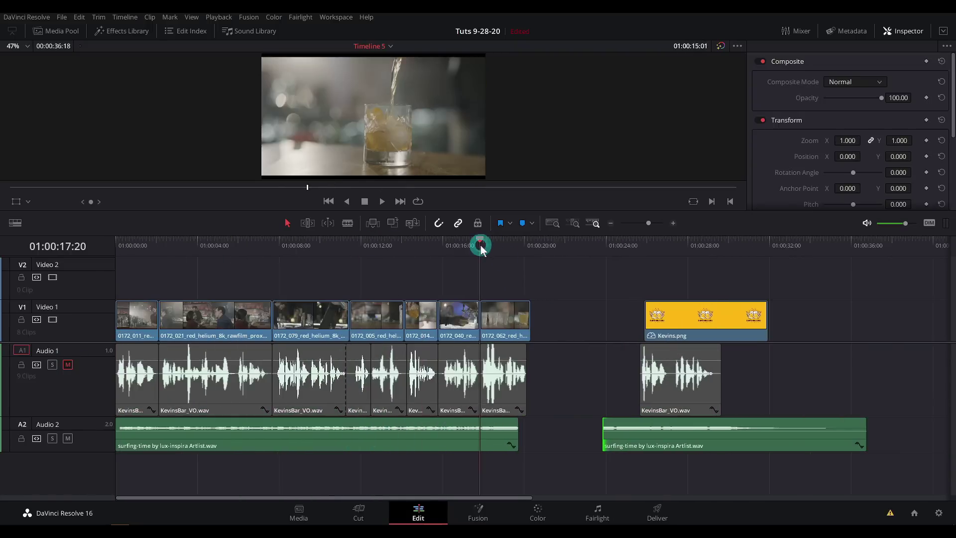
pyautogui.click(480, 242)
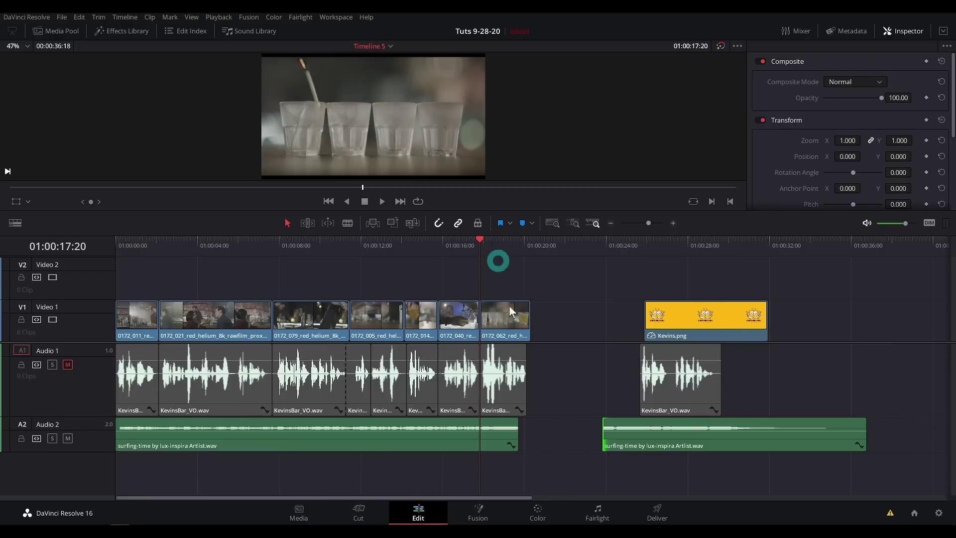
pyautogui.scroll(3, 508, 423)
pyautogui.click(285, 312)
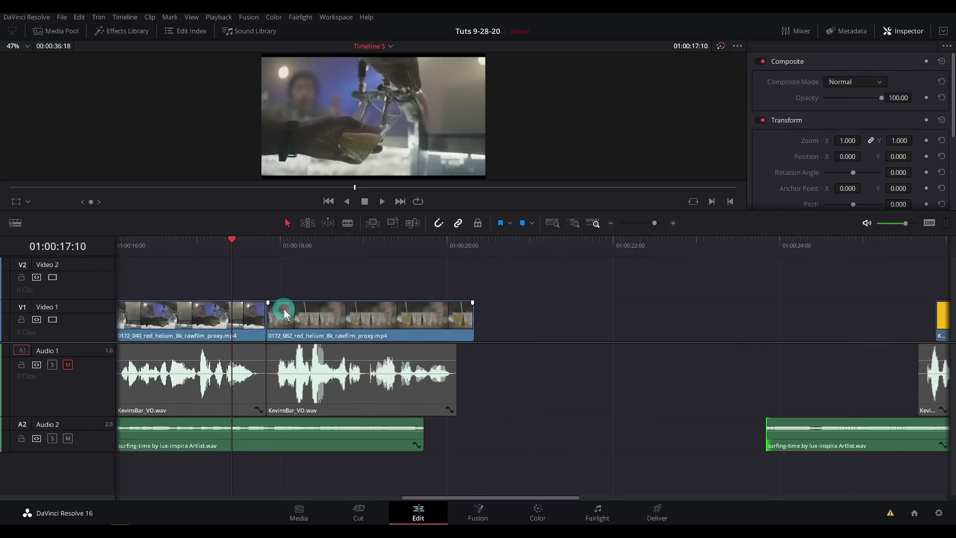
pyautogui.press('space')
pyautogui.click(321, 412)
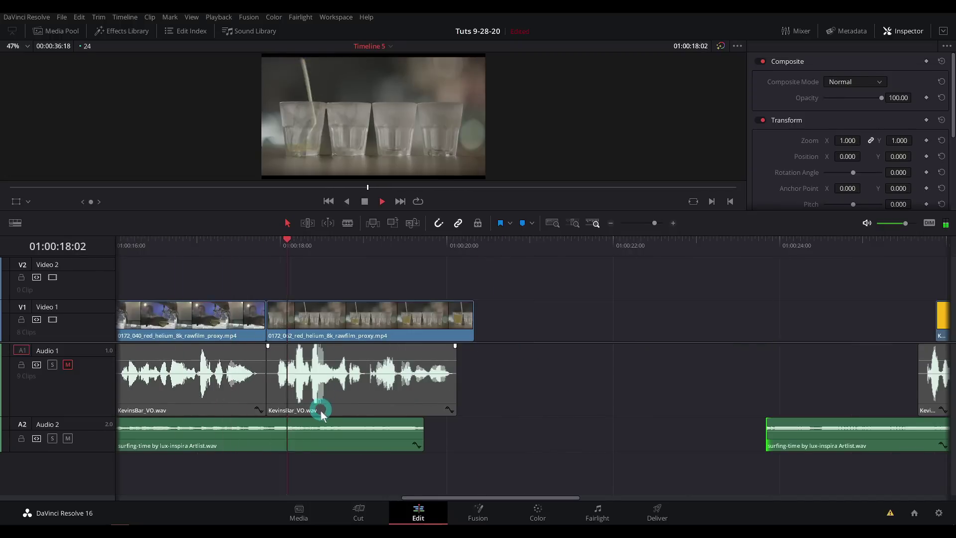
pyautogui.click(323, 423)
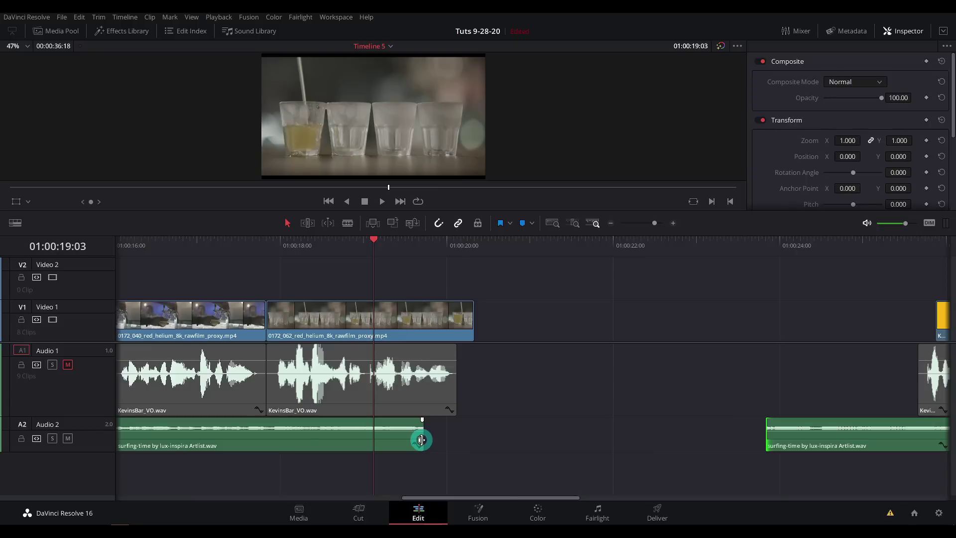
pyautogui.moveTo(421, 440); pyautogui.dragTo(373, 439)
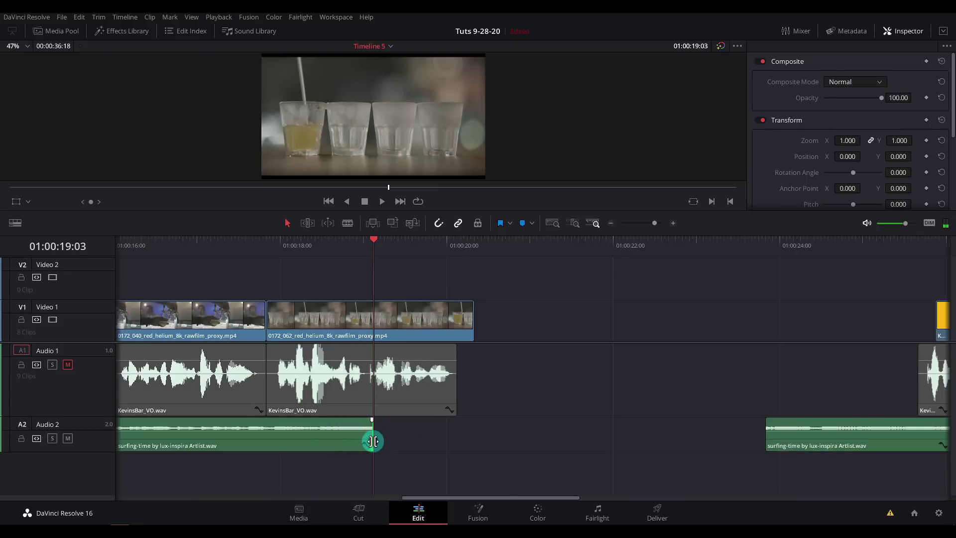
# Move the logo, last voiceover clip and music ending together earlier until both music pieces meet at 01:00:19:03, and play across the join.
pyautogui.moveTo(537, 284); pyautogui.dragTo(845, 483)
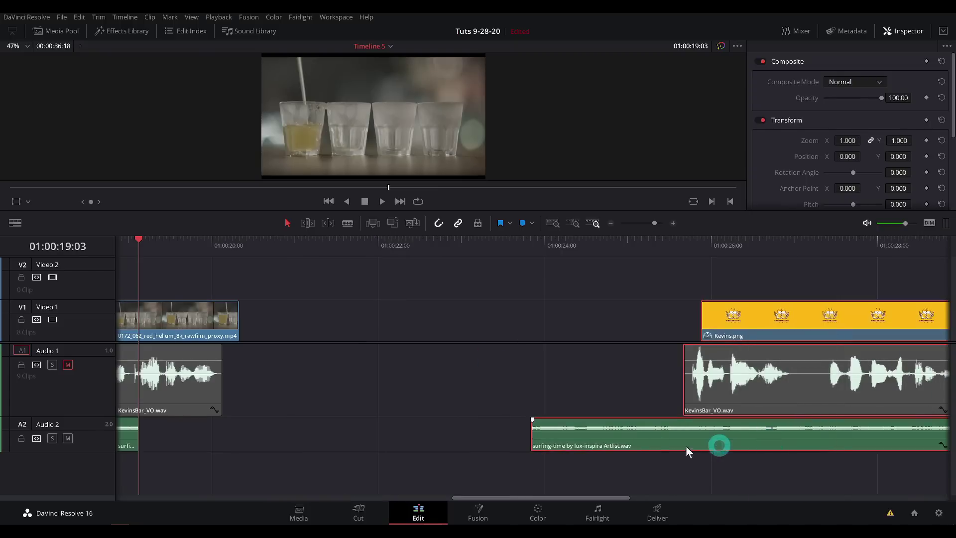
pyautogui.moveTo(686, 446); pyautogui.dragTo(348, 452)
pyautogui.hscroll(-6, 453, 436)
pyautogui.moveTo(488, 440); pyautogui.dragTo(474, 440)
pyautogui.moveTo(386, 248); pyautogui.dragTo(324, 243)
pyautogui.press('space')
pyautogui.click(490, 279)
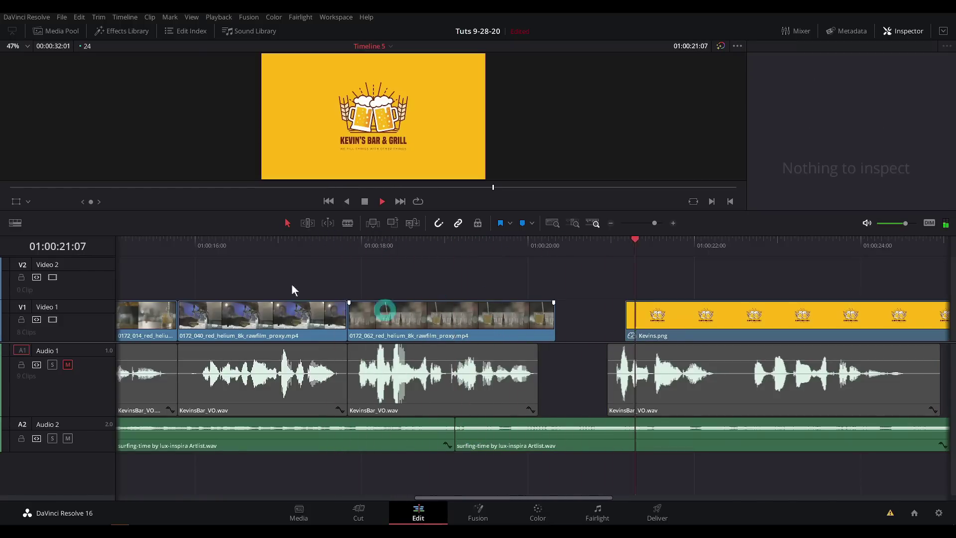
pyautogui.press('space')
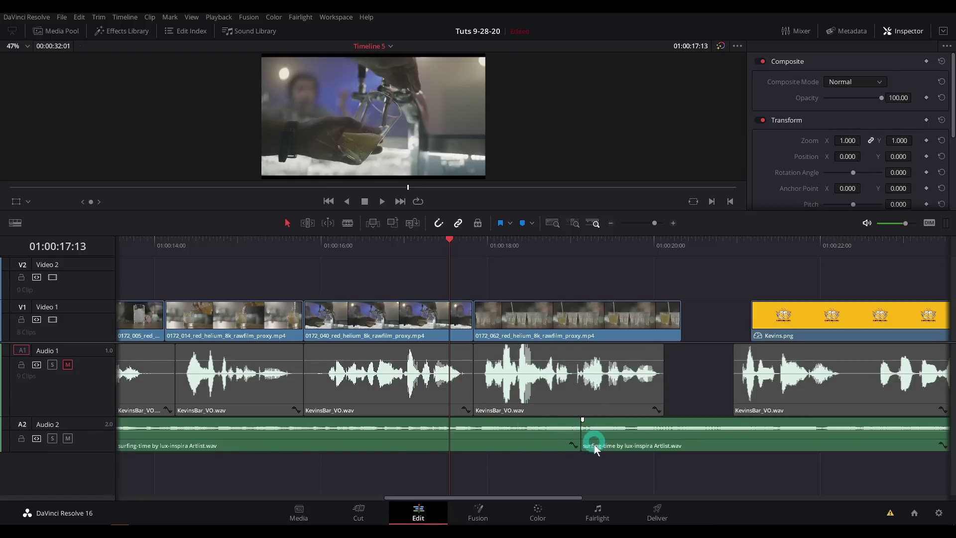
# Try rolling the edit between the two music pieces earlier to about 01:00:15:12, and play across it.
pyautogui.moveTo(580, 435); pyautogui.dragTo(258, 441)
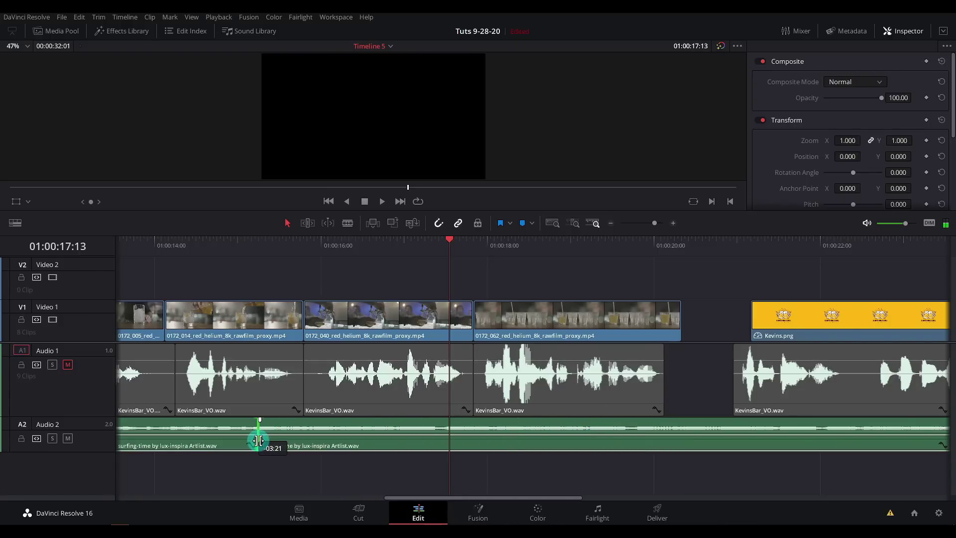
pyautogui.moveTo(278, 444); pyautogui.dragTo(277, 443)
pyautogui.click(213, 245)
pyautogui.press('space')
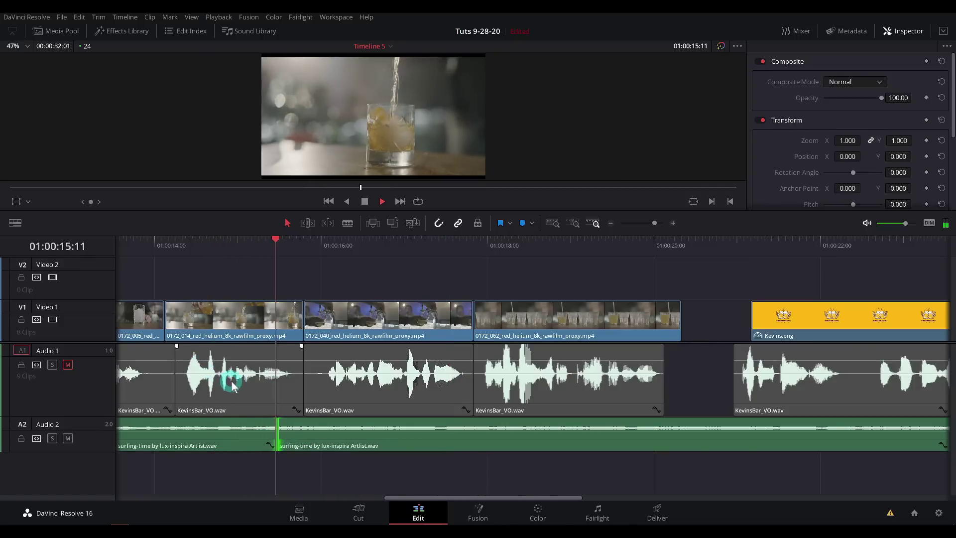
pyautogui.press('space')
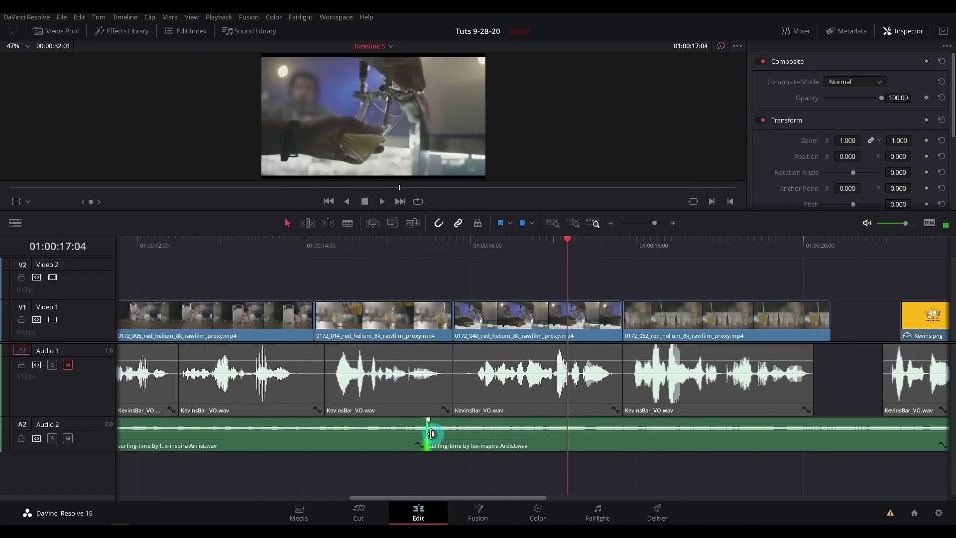
# Roll the edit between the two music pieces to about 01:00:17:23 and play across it.
pyautogui.click(454, 241)
pyautogui.press('space')
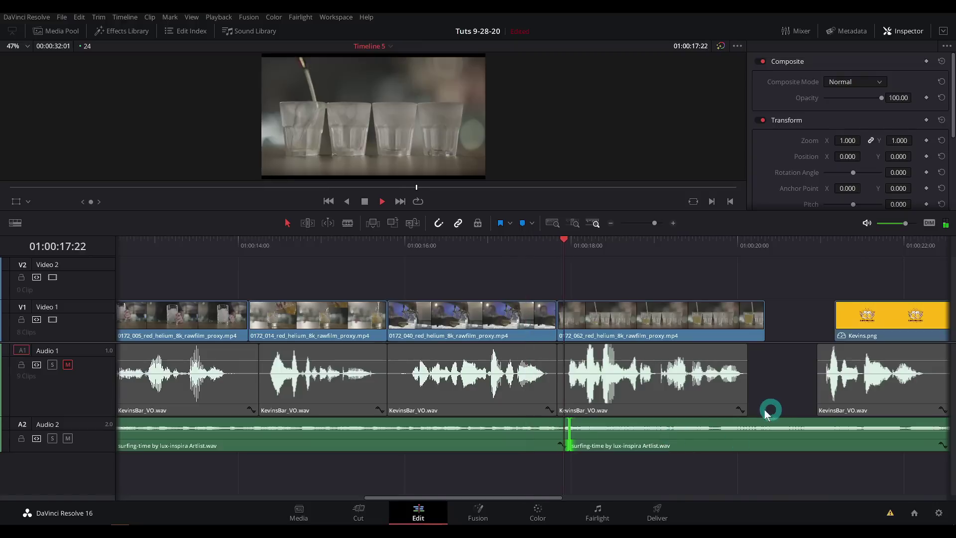
pyautogui.press('space')
# Move the logo, last voiceover clip and music ending together later so the music ending starts at about 01:00:20:03.
pyautogui.moveTo(789, 285); pyautogui.dragTo(852, 434)
pyautogui.moveTo(621, 439); pyautogui.dragTo(798, 444)
pyautogui.click(612, 461)
# Extend the first music piece, listen for a cut point, and trim its end to 01:00:19:03.
pyautogui.moveTo(568, 437); pyautogui.dragTo(723, 438)
pyautogui.click(570, 241)
pyautogui.press('space')
pyautogui.press('space')
pyautogui.moveTo(723, 437); pyautogui.dragTo(664, 434)
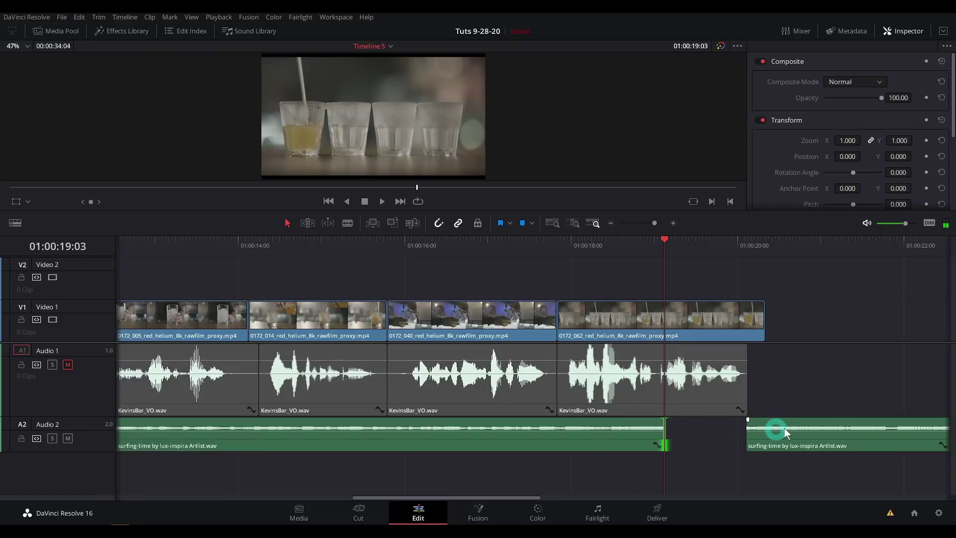
# Join the music ending to the first piece at about 01:00:19:02, finishing at 00:00:33:04, and play across the join.
pyautogui.moveTo(792, 445); pyautogui.dragTo(716, 444)
pyautogui.click(574, 245)
pyautogui.press('space')
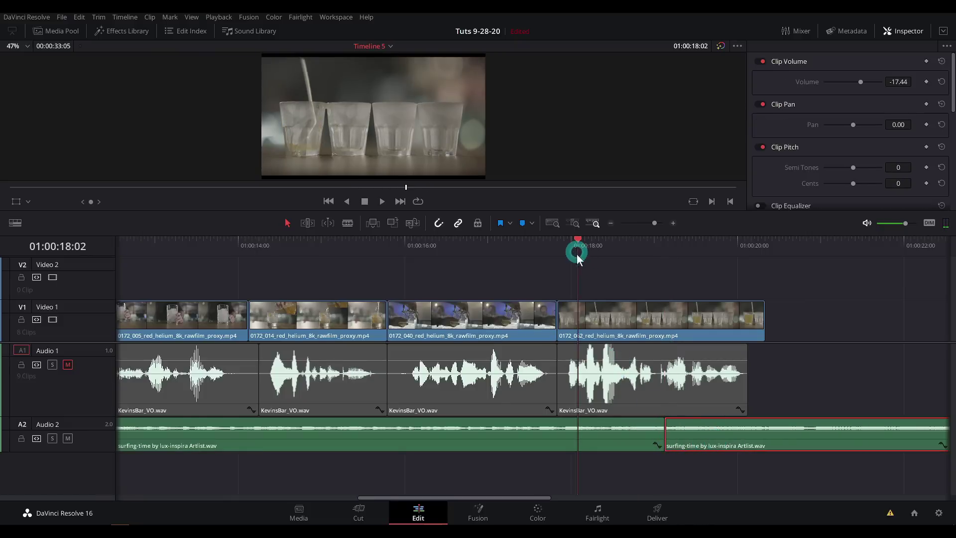
pyautogui.press('space')
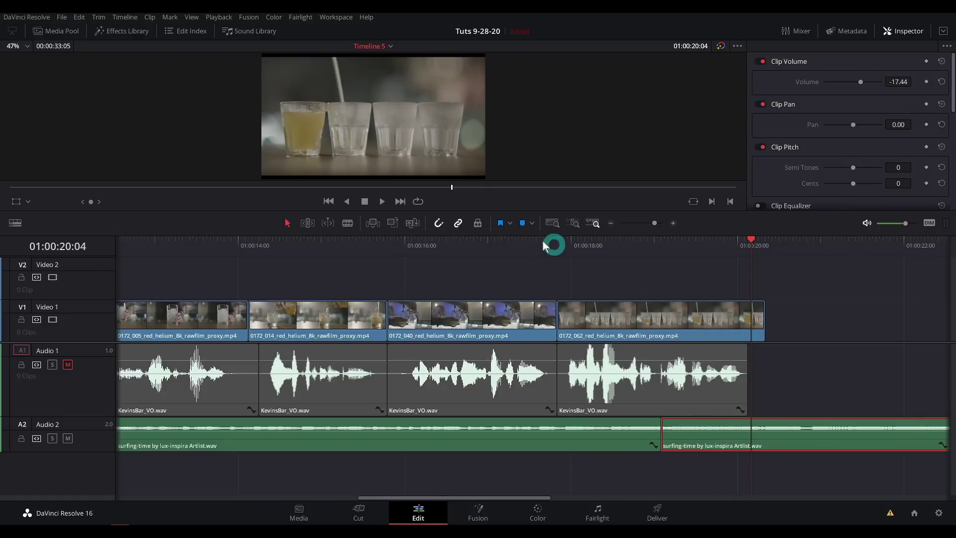
pyautogui.click(515, 245)
pyautogui.press('space')
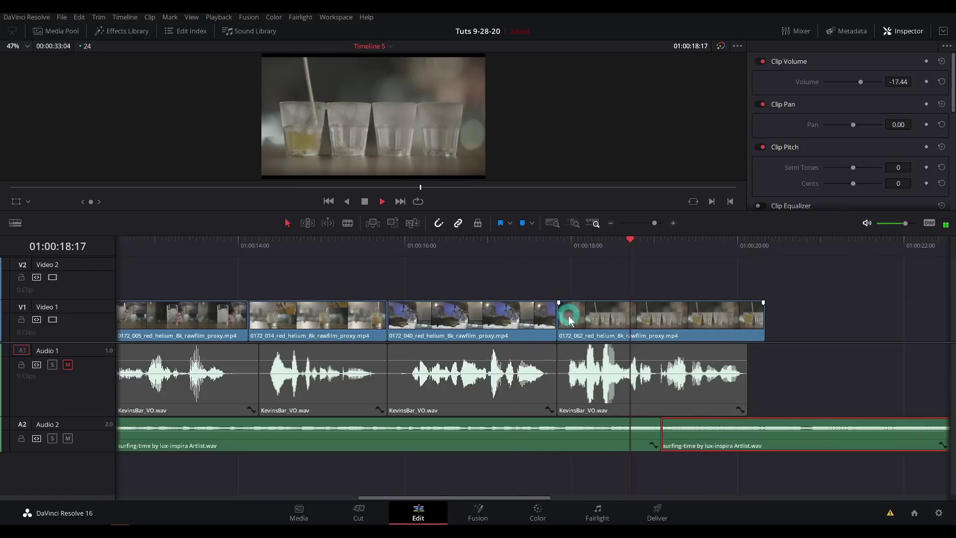
pyautogui.press('space')
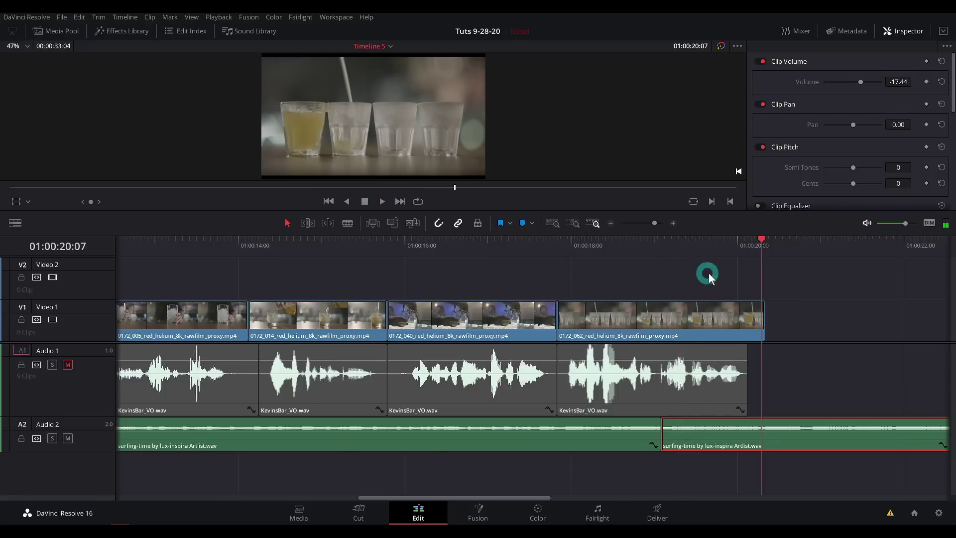
# Move the Kevins.png logo and last voiceover clip together earlier to close the gap after the preceding footage and voiceover.
pyautogui.click(707, 274)
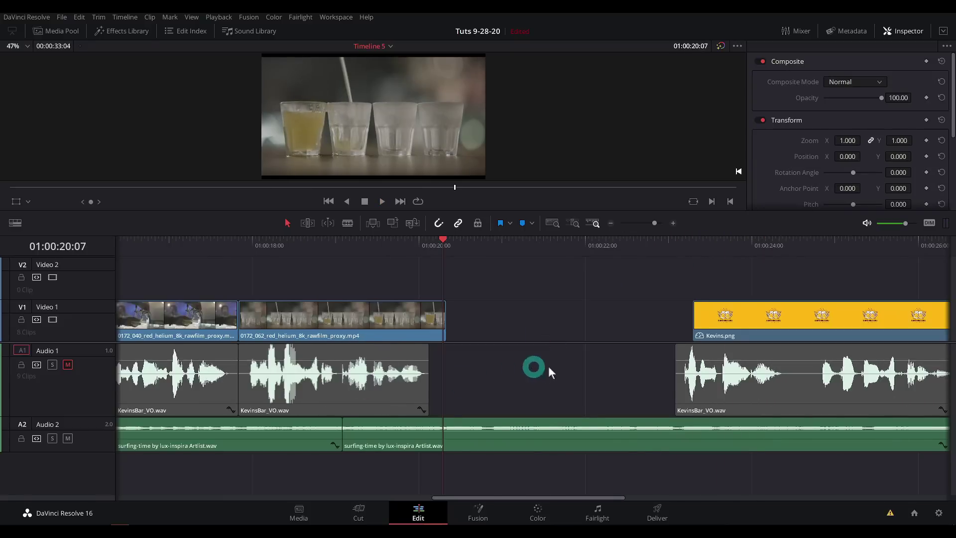
pyautogui.hotkey('shift', 'z')
pyautogui.moveTo(619, 285); pyautogui.dragTo(622, 410)
pyautogui.click(673, 223)
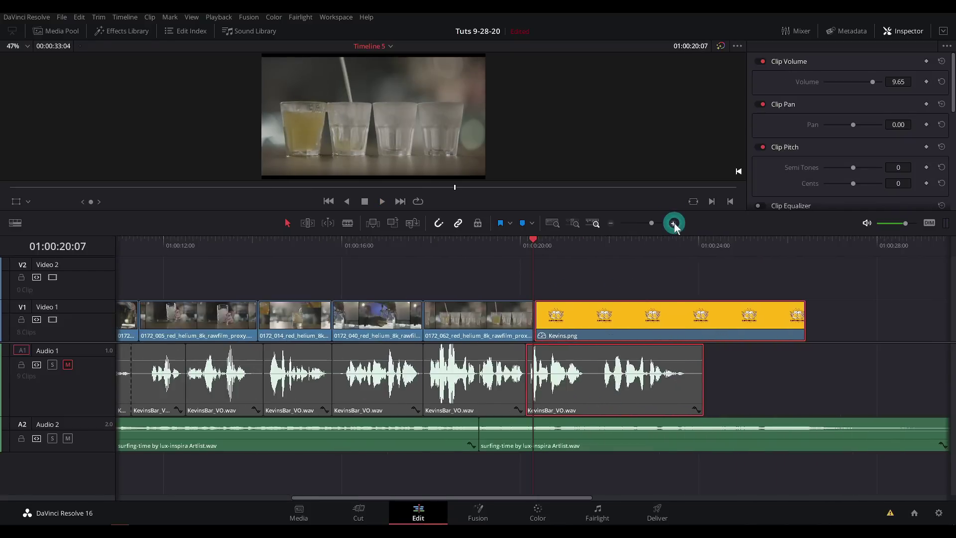
pyautogui.click(673, 223)
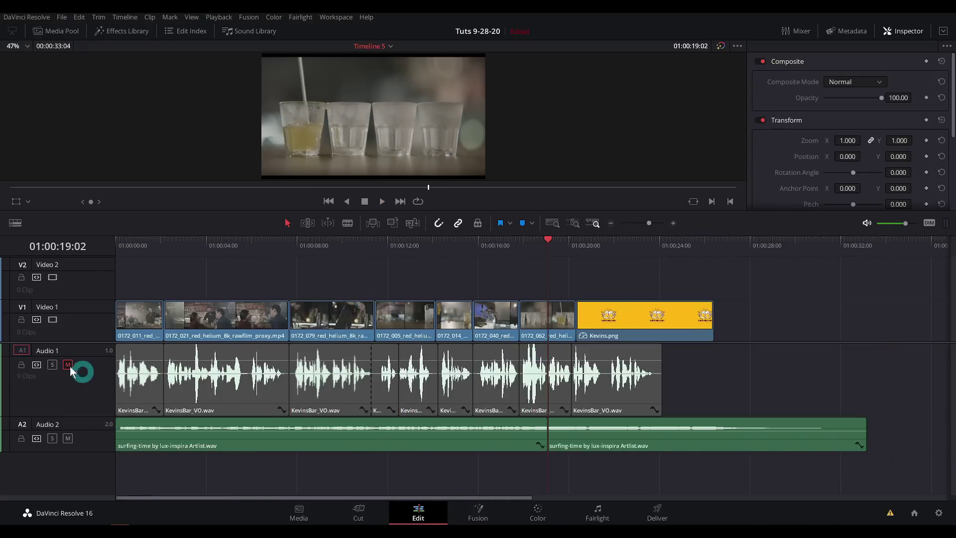
# Unmute the Audio 1 voiceover track and play the last footage clip and logo with the music.
pyautogui.click(68, 365)
pyautogui.click(522, 258)
pyautogui.press('space')
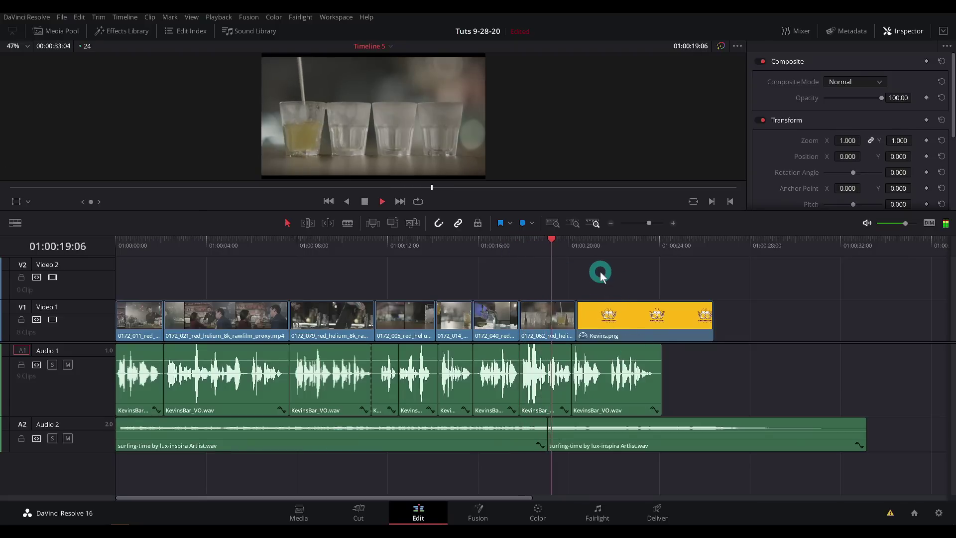
pyautogui.click(672, 223)
pyautogui.press('space')
# Add a short cross fade at the join between the two music pieces and play back the result.
pyautogui.click(419, 446)
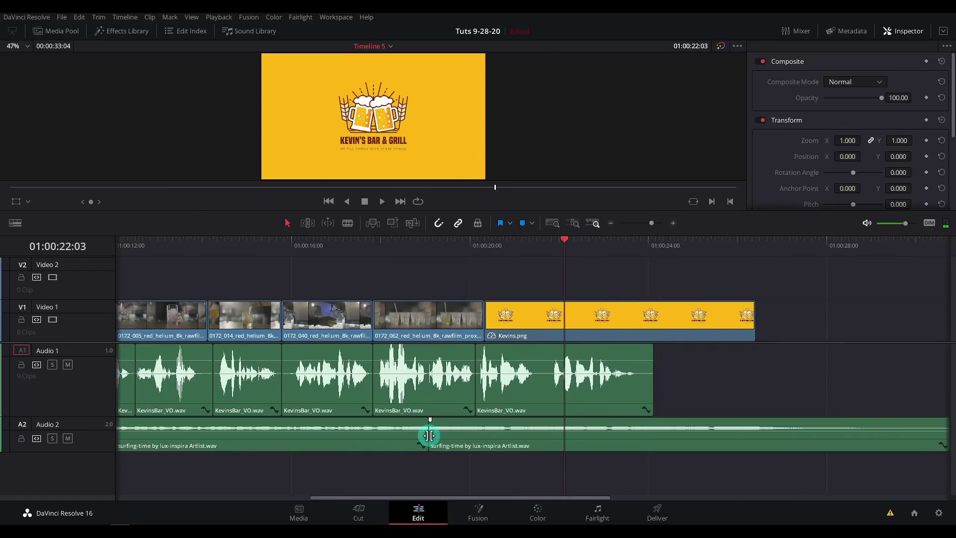
pyautogui.rightClick(429, 435)
pyautogui.click(454, 453)
pyautogui.click(388, 247)
pyautogui.press('space')
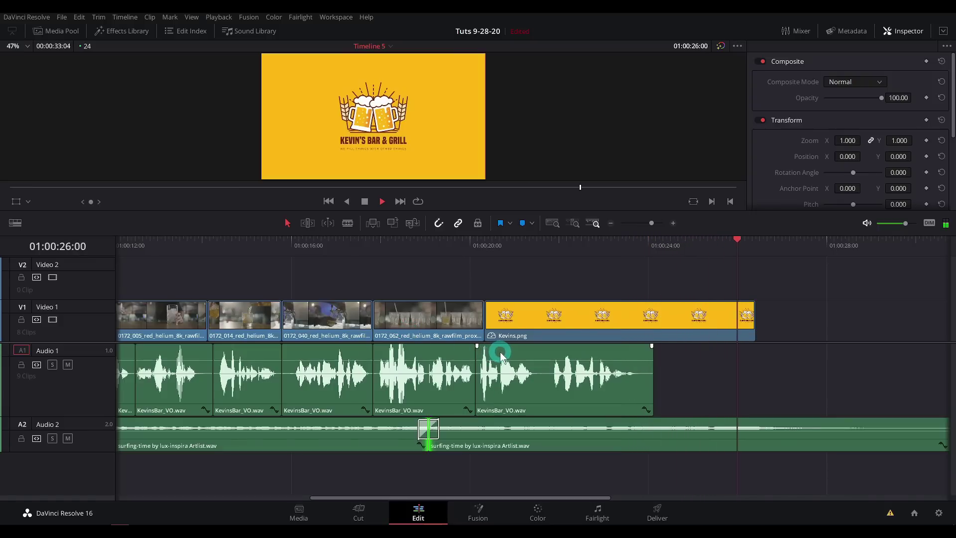
pyautogui.press('space')
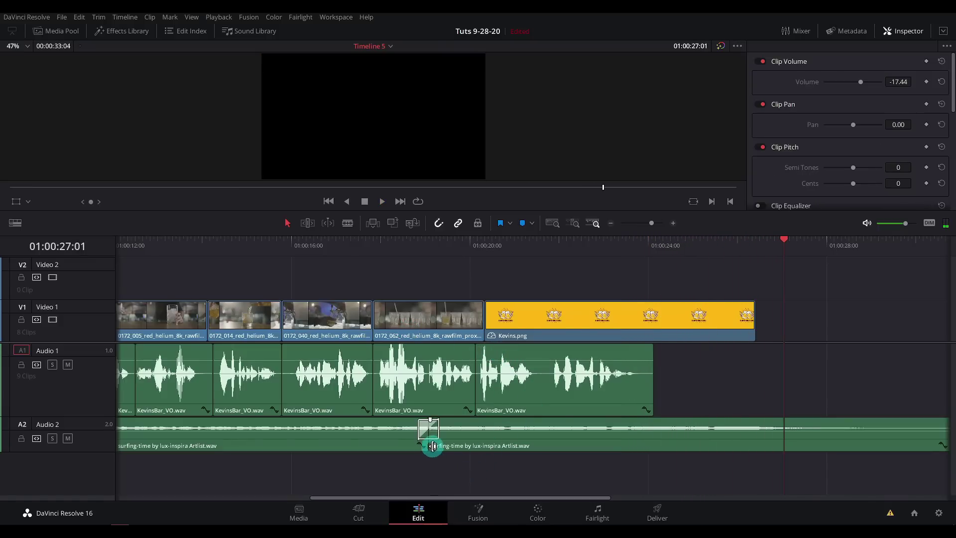
# Roll the cross-faded music edit later to about 01:00:21:01, under the logo, and play across it.
pyautogui.moveTo(429, 444); pyautogui.dragTo(536, 446)
pyautogui.click(474, 240)
pyautogui.click(498, 276)
pyautogui.press('space')
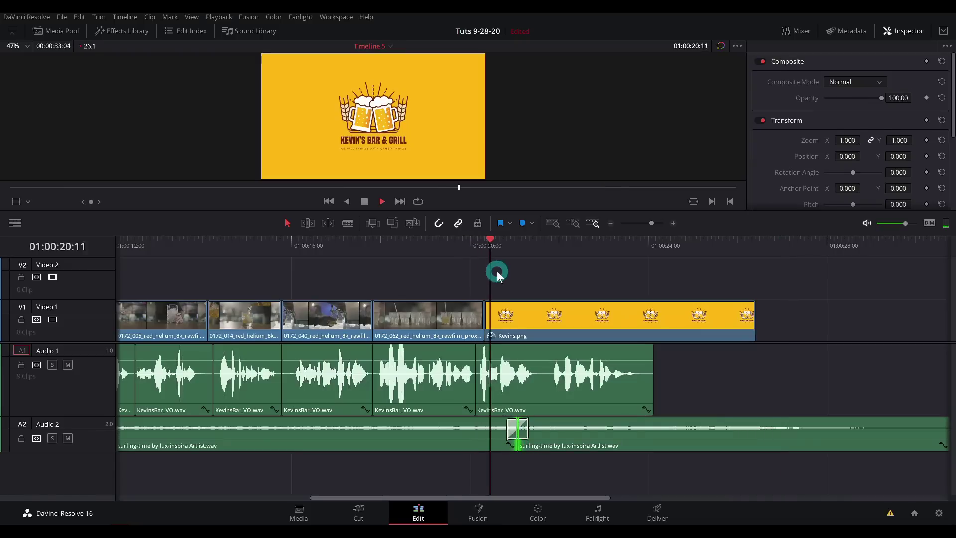
pyautogui.click(505, 312)
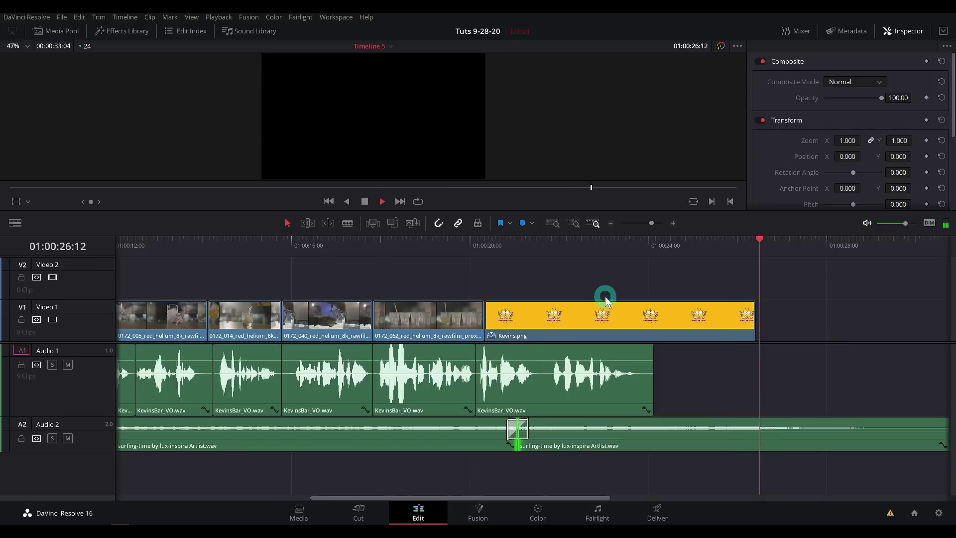
# Move the last voiceover clip to start at about 01:00:22:10 and shift the Kevins.png logo later, trimming its start to about 01:00:22:08.
pyautogui.moveTo(468, 386); pyautogui.dragTo(561, 397)
pyautogui.click(493, 271)
pyautogui.moveTo(602, 317); pyautogui.dragTo(655, 318)
pyautogui.moveTo(630, 242); pyautogui.dragTo(366, 244)
pyautogui.press('space')
pyautogui.hscroll(-3, 660, 266)
pyautogui.press('space')
pyautogui.moveTo(489, 320); pyautogui.dragTo(584, 321)
# Play the section before the logo and move the 0172_062 footage clip with its voiceover later, starting at about 01:00:18:13.
pyautogui.click(299, 242)
pyautogui.press('space')
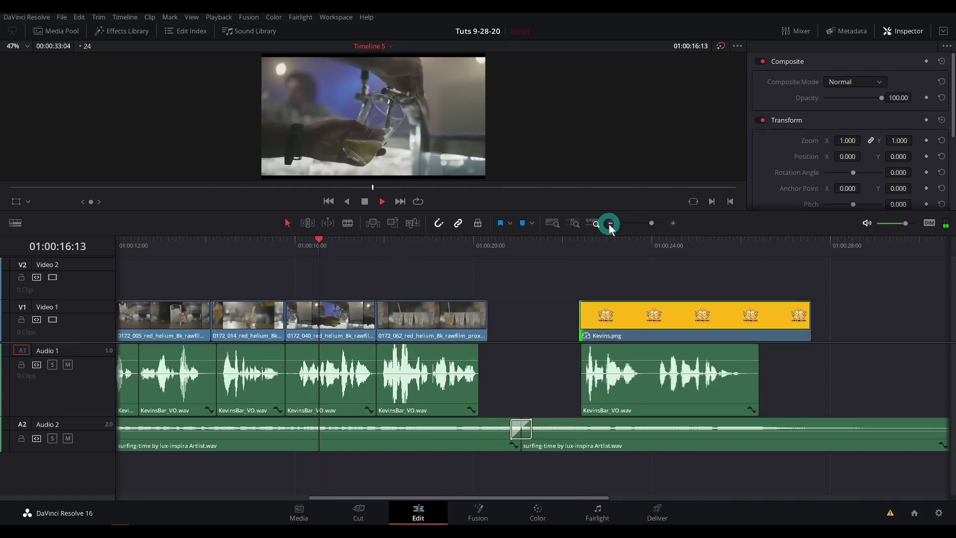
pyautogui.click(609, 223)
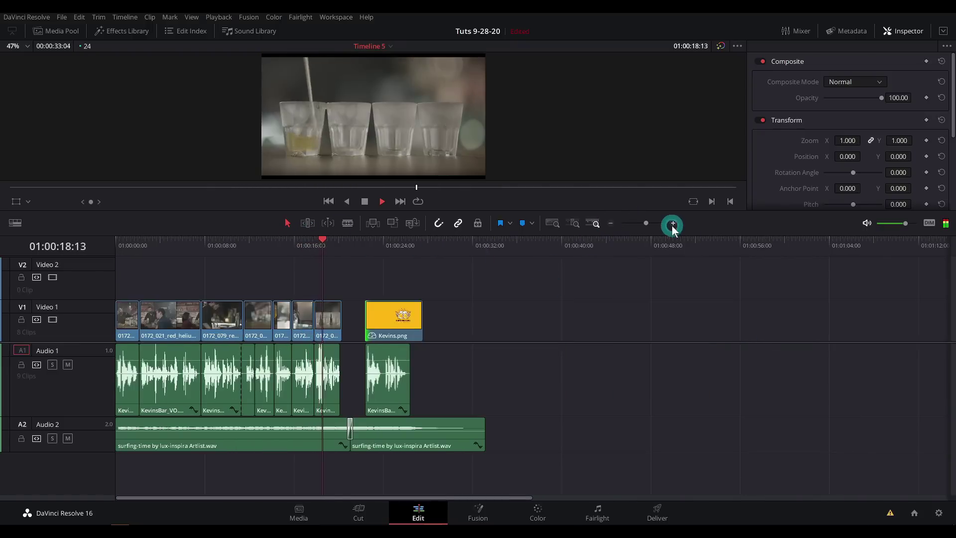
pyautogui.click(672, 223)
pyautogui.click(673, 223)
pyautogui.press('space')
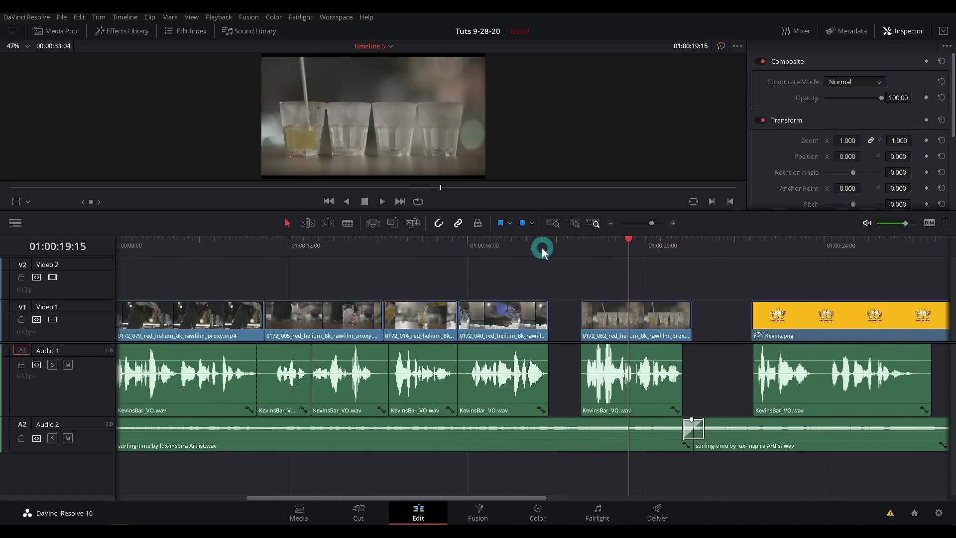
# Shift the footage and voiceover clips before the gap 17 frames later and extend the first footage clip back to the timeline start.
pyautogui.click(544, 248)
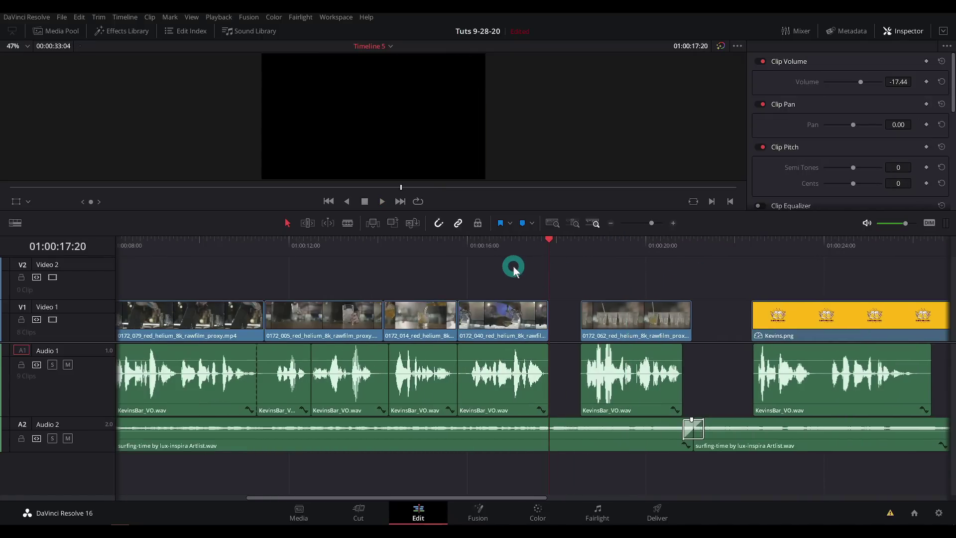
pyautogui.press('Home')
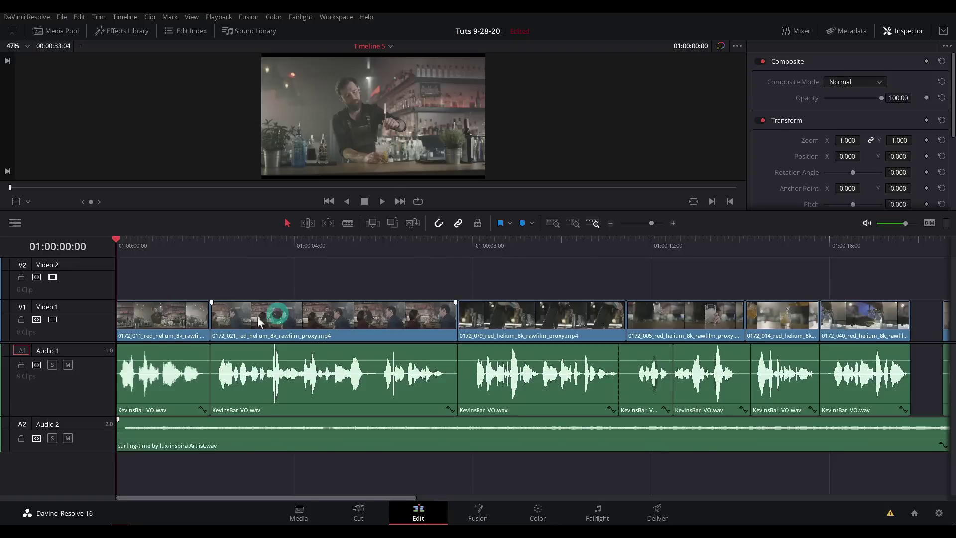
pyautogui.moveTo(292, 332); pyautogui.dragTo(326, 330)
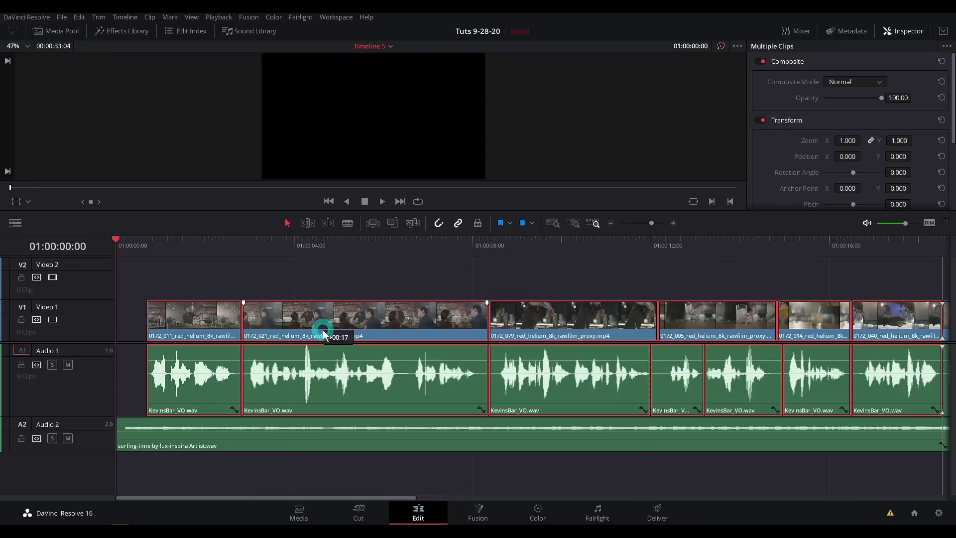
pyautogui.click(153, 277)
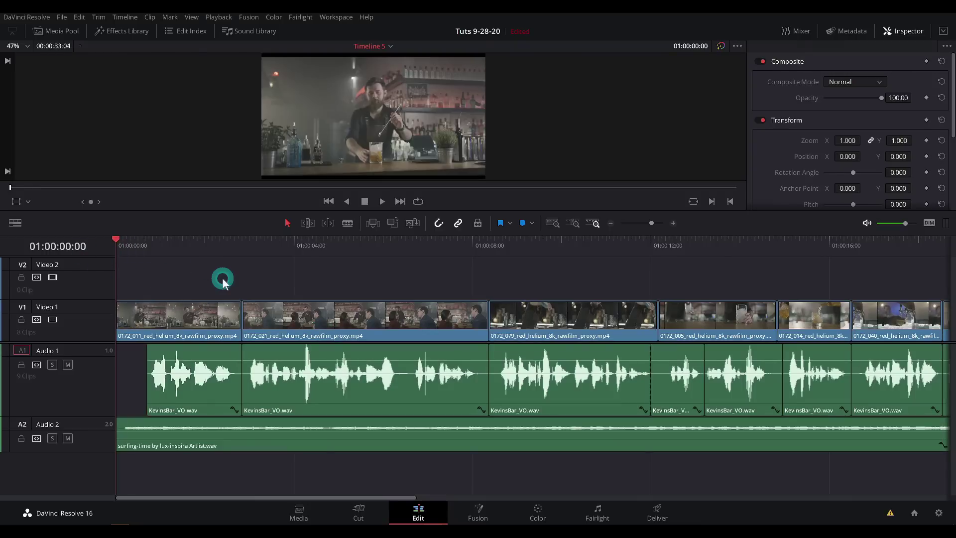
# Play from the start and move the 0172_062 and 0172_040 clips with their voiceovers later, to about 01:00:19:02 and 01:00:16:18.
pyautogui.press('space')
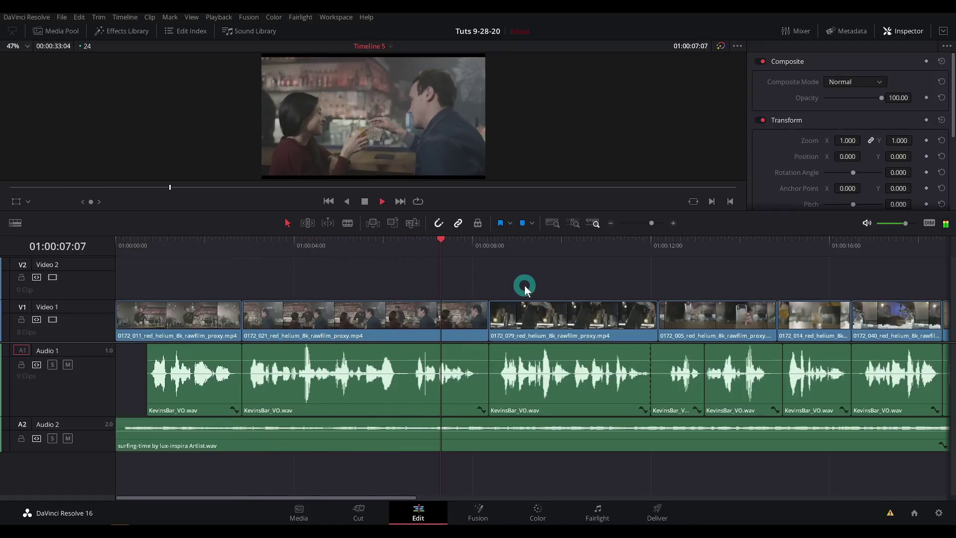
pyautogui.moveTo(605, 283); pyautogui.dragTo(336, 285)
pyautogui.moveTo(515, 277); pyautogui.dragTo(412, 274)
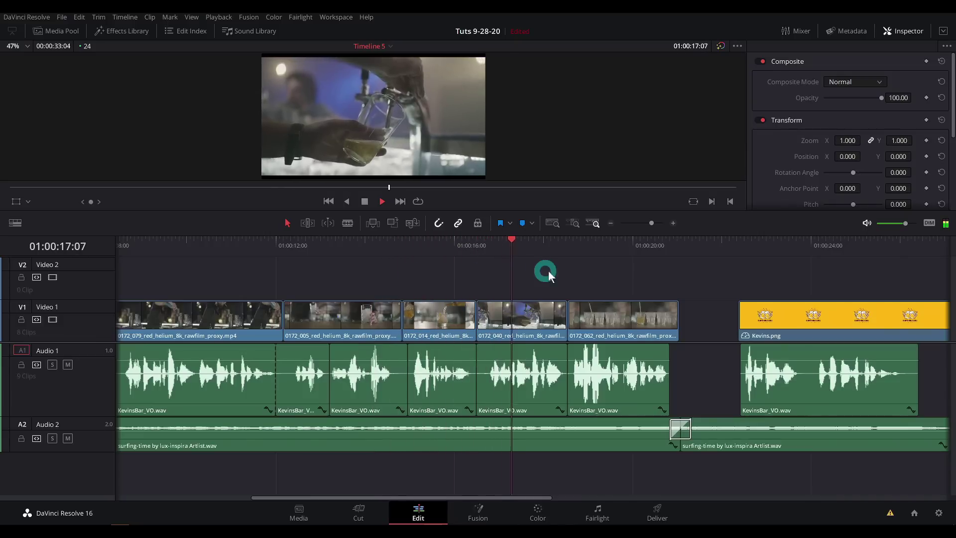
pyautogui.hscroll(3, 415, 276)
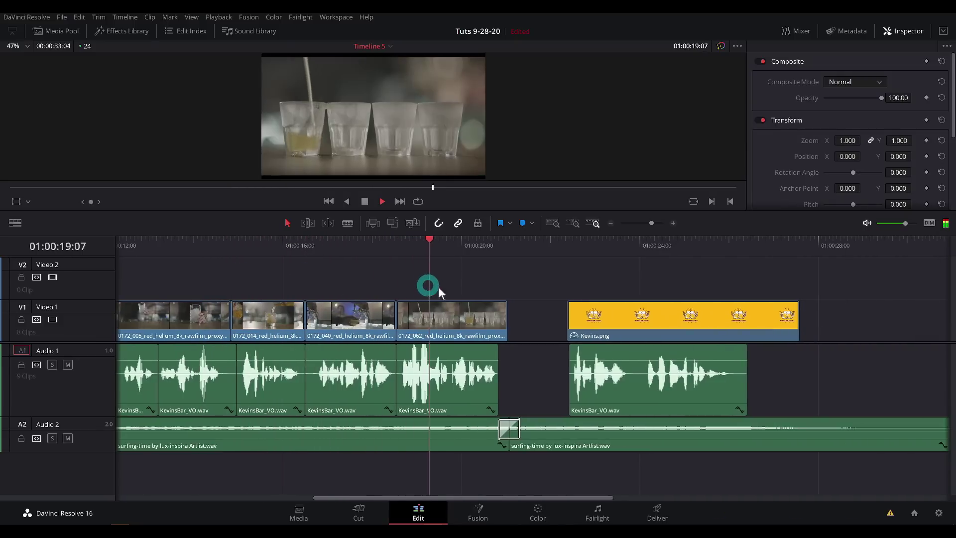
pyautogui.moveTo(434, 319); pyautogui.dragTo(458, 325)
pyautogui.click(361, 288)
pyautogui.moveTo(358, 319); pyautogui.dragTo(369, 324)
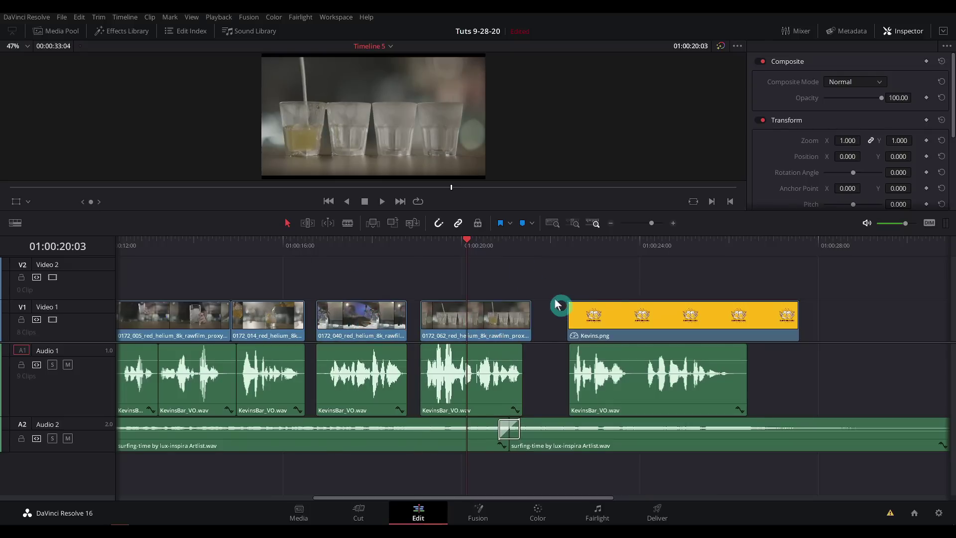
# Move the Kevins.png logo and its voiceover earlier, starting at about 01:00:22:00, and play back the section before it.
pyautogui.press('space')
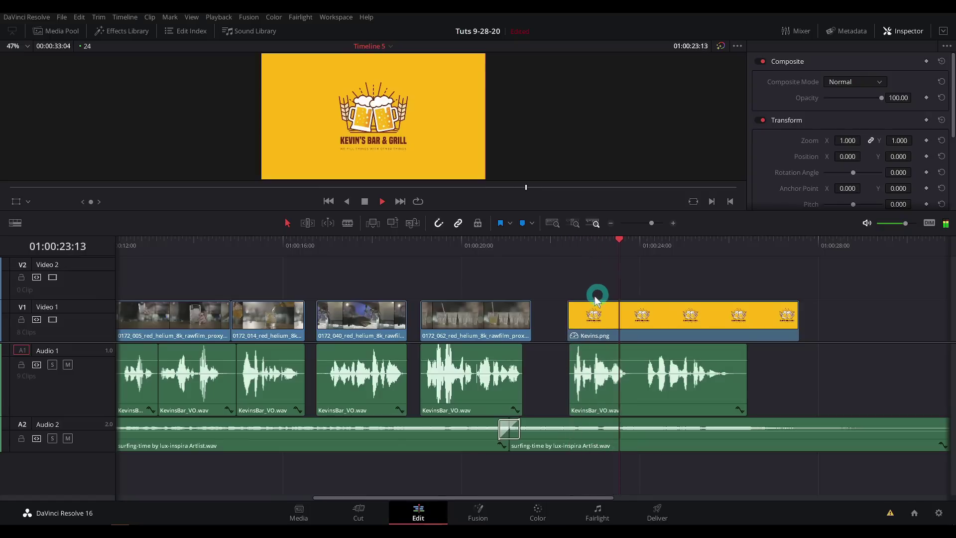
pyautogui.moveTo(589, 304); pyautogui.dragTo(571, 307)
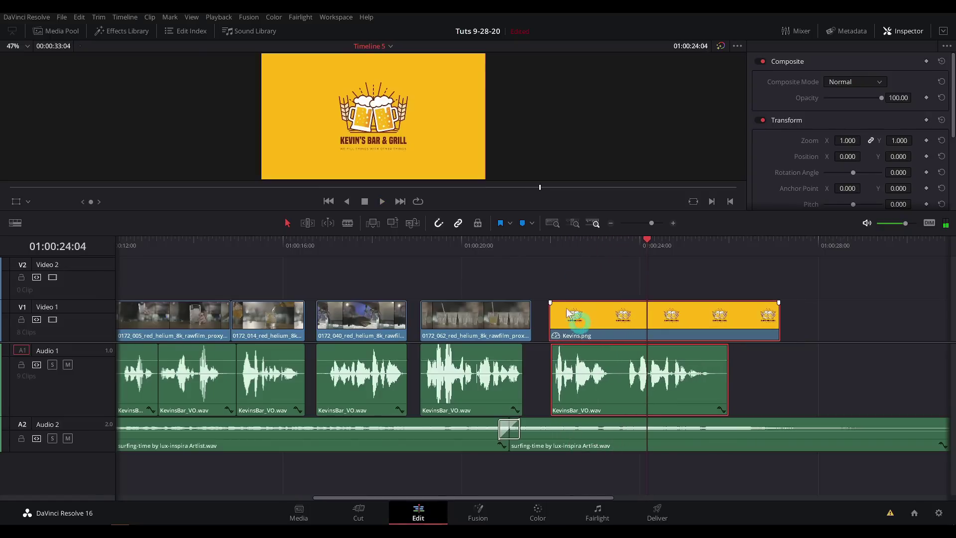
pyautogui.click(530, 249)
pyautogui.click(496, 279)
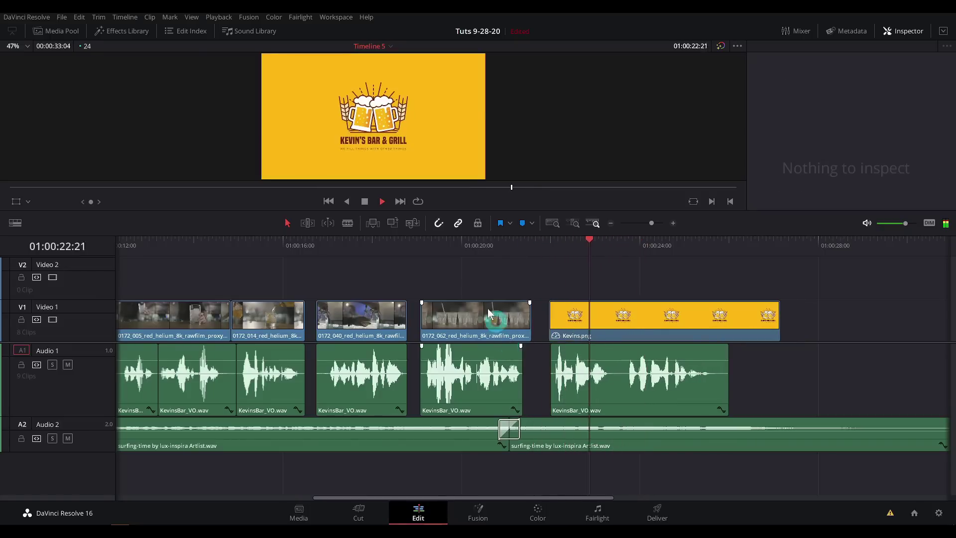
pyautogui.click(456, 249)
pyautogui.press('space')
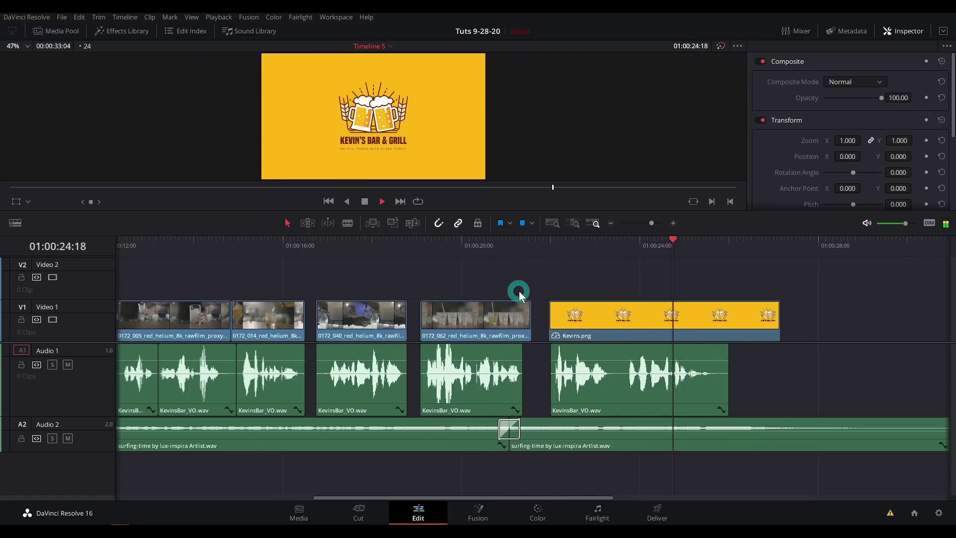
# Replay the middle section and move the 0172_014, 0172_040 and 0172_062 clips with voiceovers later, to about 01:00:15:07, 01:00:17:03 and 01:00:19:11.
pyautogui.click(340, 264)
pyautogui.click(194, 248)
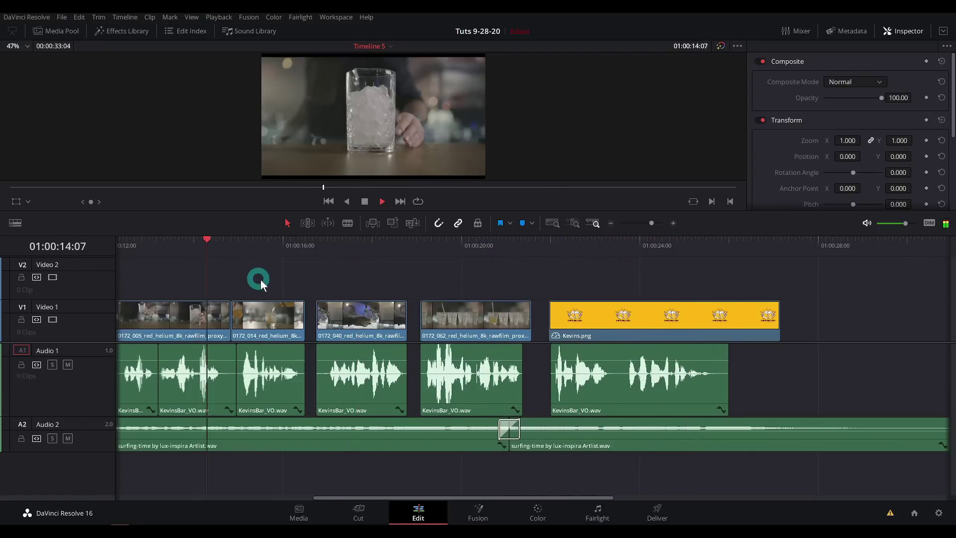
pyautogui.moveTo(261, 280); pyautogui.dragTo(399, 286)
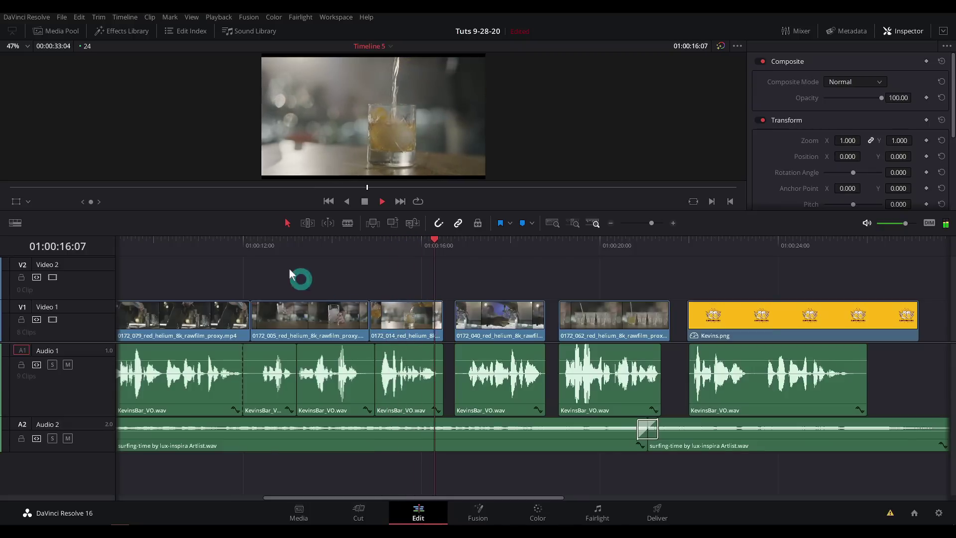
pyautogui.click(272, 249)
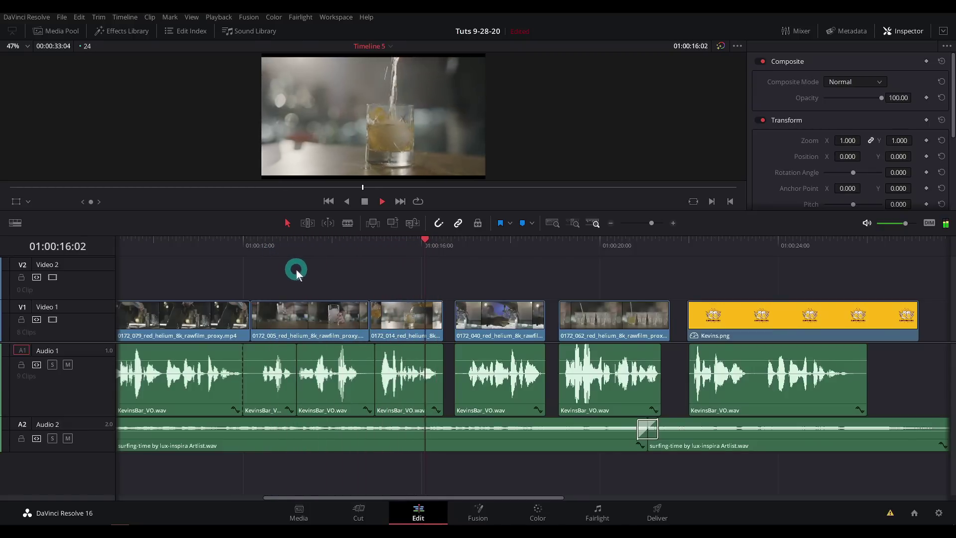
pyautogui.click(387, 314)
pyautogui.moveTo(408, 309); pyautogui.dragTo(422, 334)
pyautogui.moveTo(427, 282); pyautogui.dragTo(622, 378)
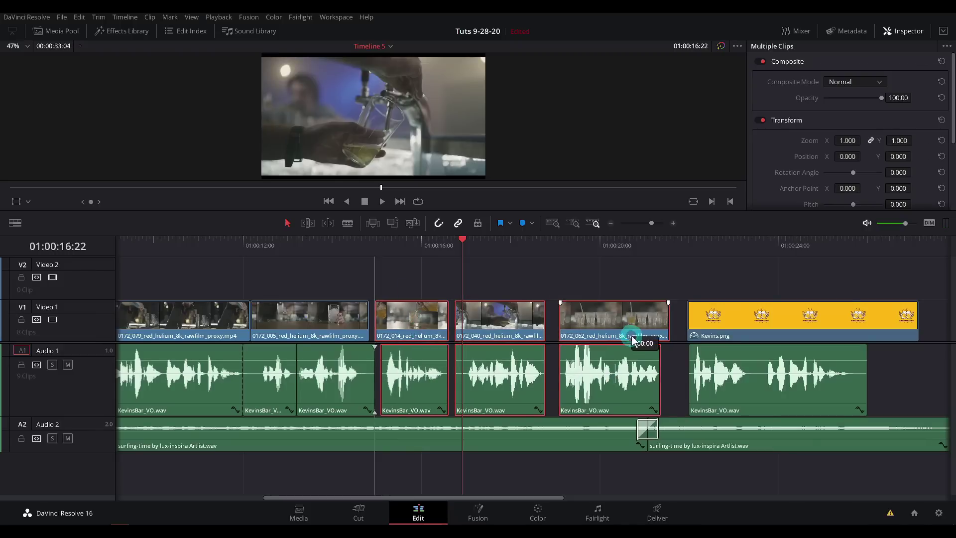
pyautogui.moveTo(631, 337); pyautogui.dragTo(648, 338)
pyautogui.moveTo(431, 361); pyautogui.dragTo(422, 336)
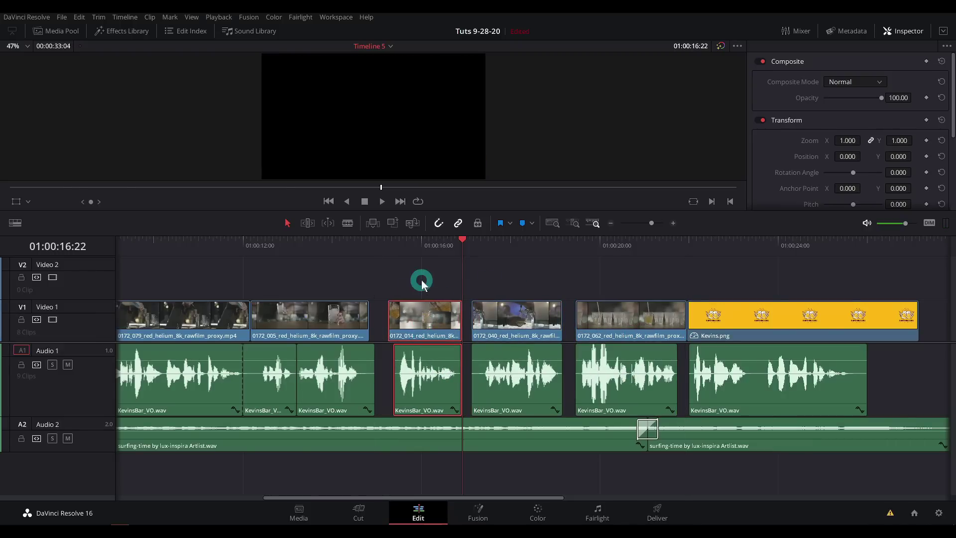
# Close the gaps between the 0172_005, 0172_014, 0172_040 and 0172_062 footage clips by extending their edges, leaving the voiceover in place.
pyautogui.click(421, 286)
pyautogui.moveTo(477, 318); pyautogui.dragTo(464, 318)
pyautogui.click(432, 314)
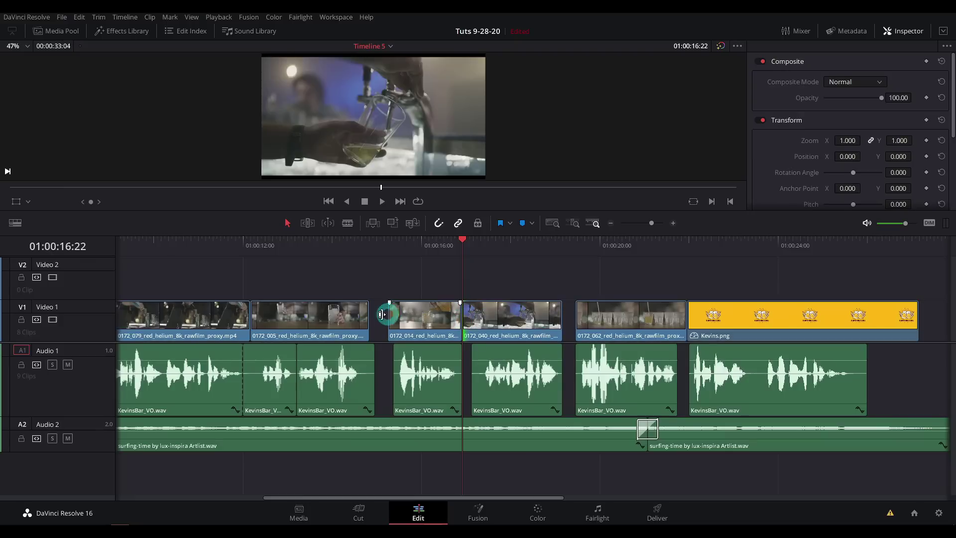
pyautogui.moveTo(369, 315); pyautogui.dragTo(376, 315)
pyautogui.moveTo(578, 317); pyautogui.dragTo(563, 316)
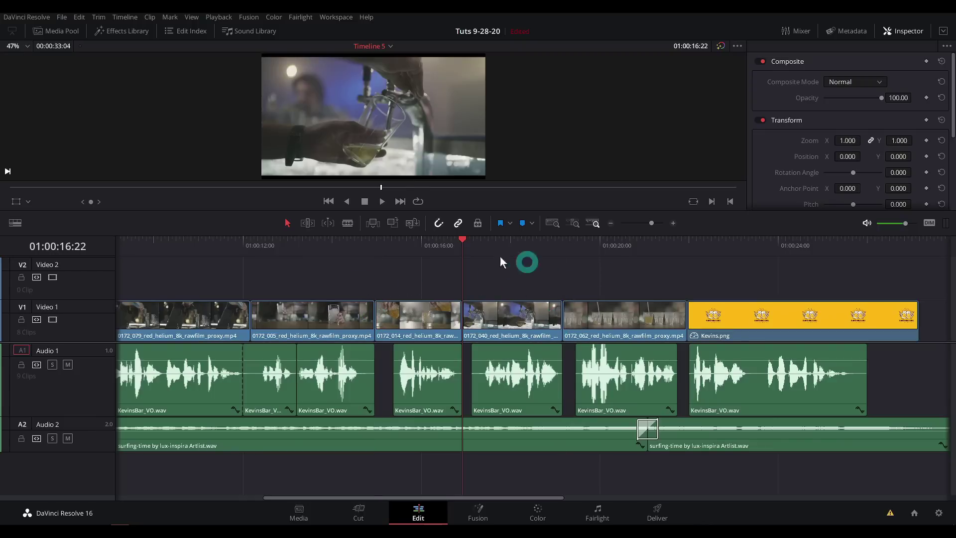
# Play the edit from the start, trim the music to end with the logo, and add a fade-out of about one second.
pyautogui.press('Home')
pyautogui.press('space')
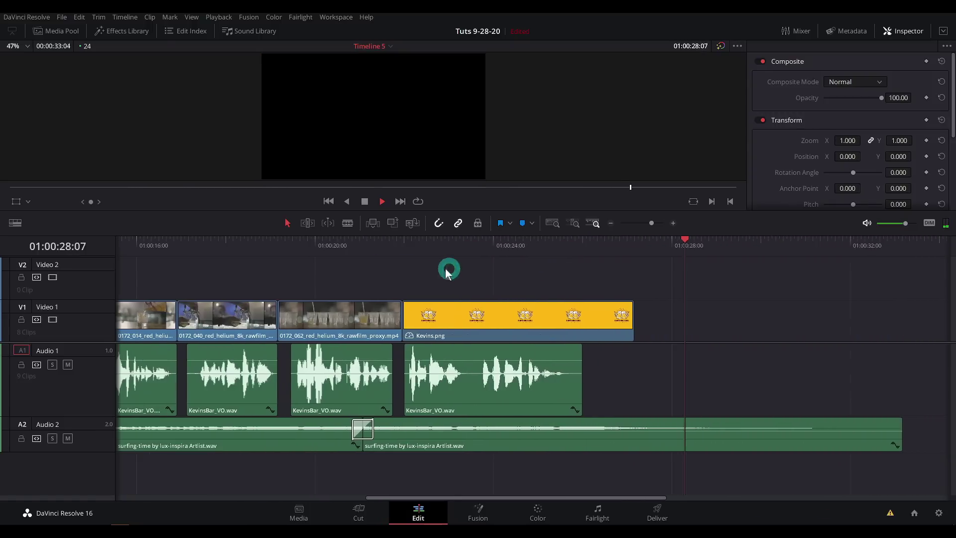
pyautogui.moveTo(899, 427); pyautogui.dragTo(635, 423)
pyautogui.moveTo(632, 420); pyautogui.dragTo(584, 419)
pyautogui.click(555, 246)
pyautogui.press('space')
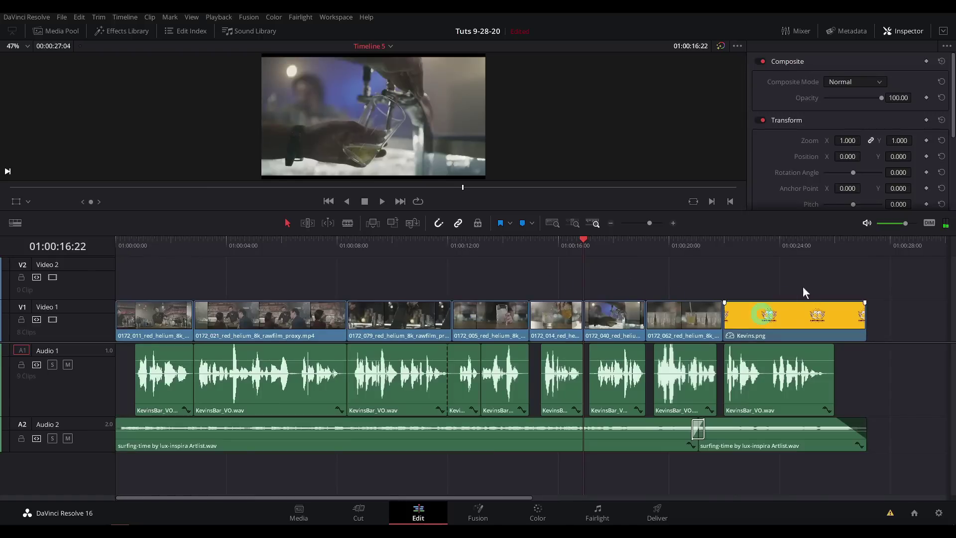
# Park the playhead on the Kevins.png logo at 01:00:24:02, enlarge the view of its tagline, and open the clip on the Fusion page.
pyautogui.click(780, 249)
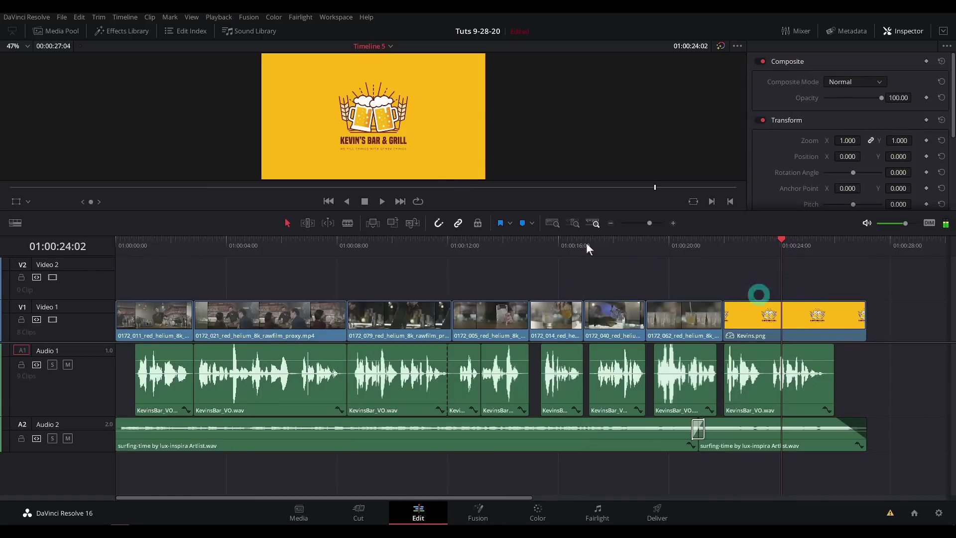
pyautogui.scroll(2, 388, 152)
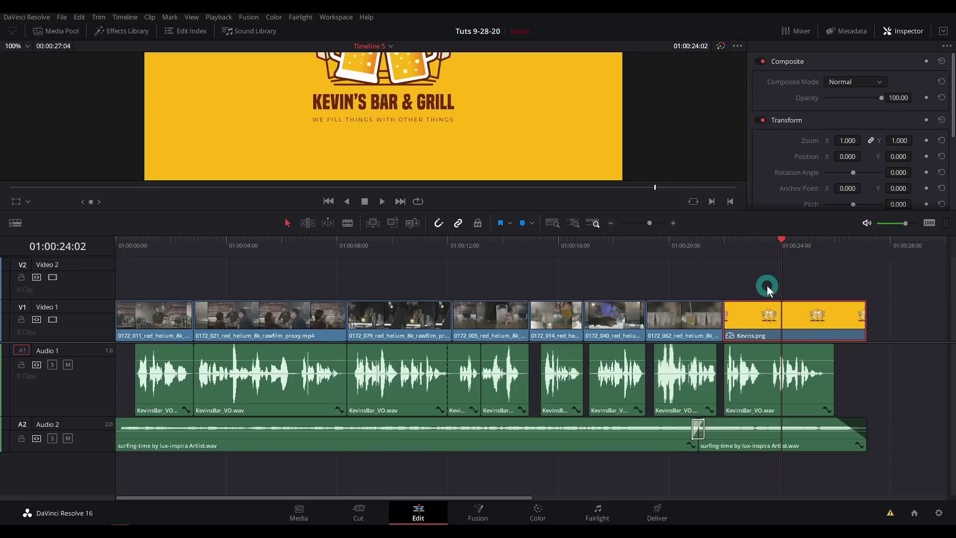
pyautogui.click(479, 513)
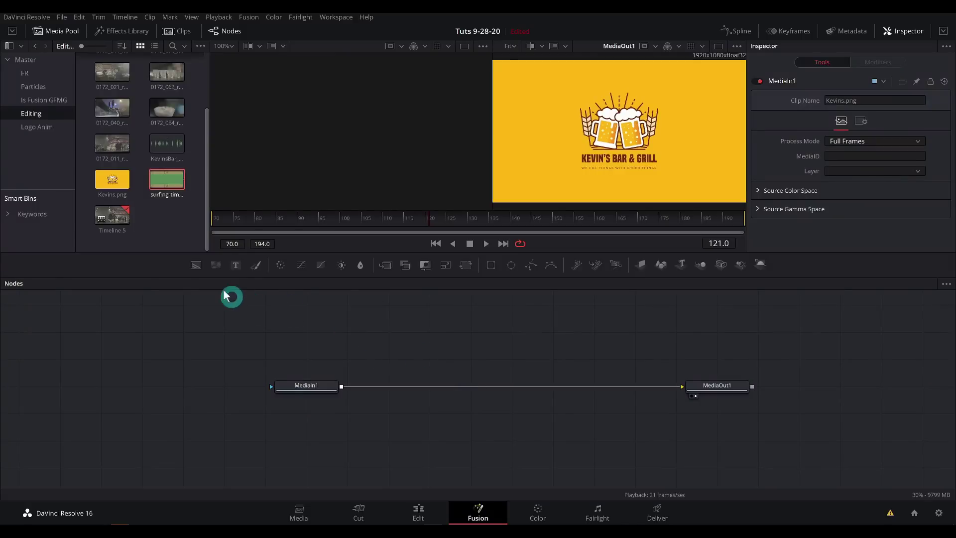
# Add a Background node merged with MediaIn1, view MediaIn1 separately, and color the background with yellow sampled from the logo.
pyautogui.moveTo(198, 267); pyautogui.dragTo(339, 390)
pyautogui.click(330, 391)
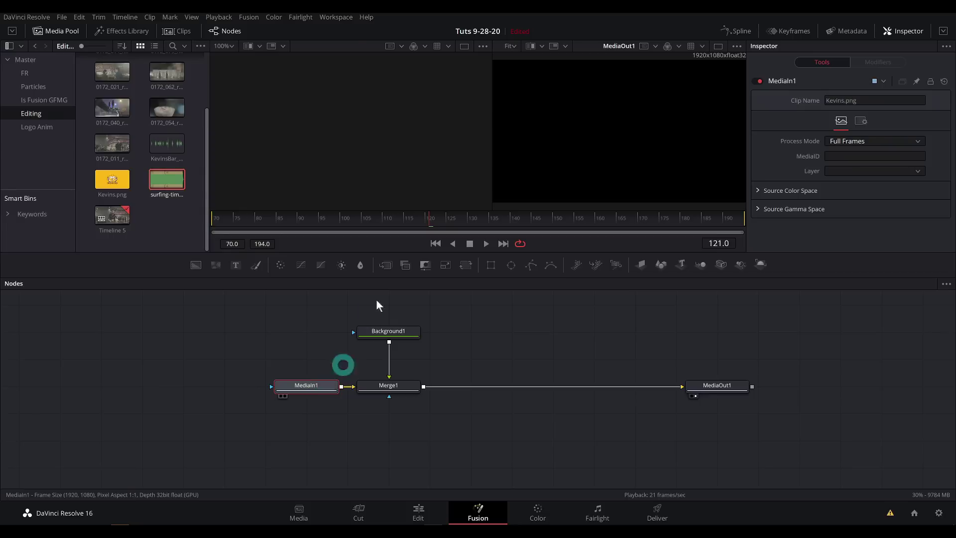
pyautogui.press('1')
pyautogui.click(404, 332)
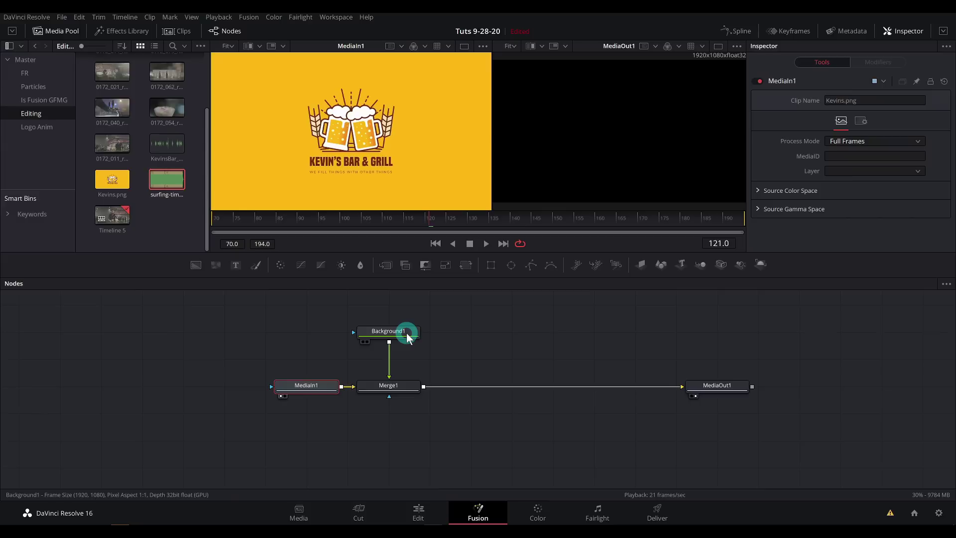
pyautogui.moveTo(872, 182); pyautogui.dragTo(498, 144)
pyautogui.click(609, 139)
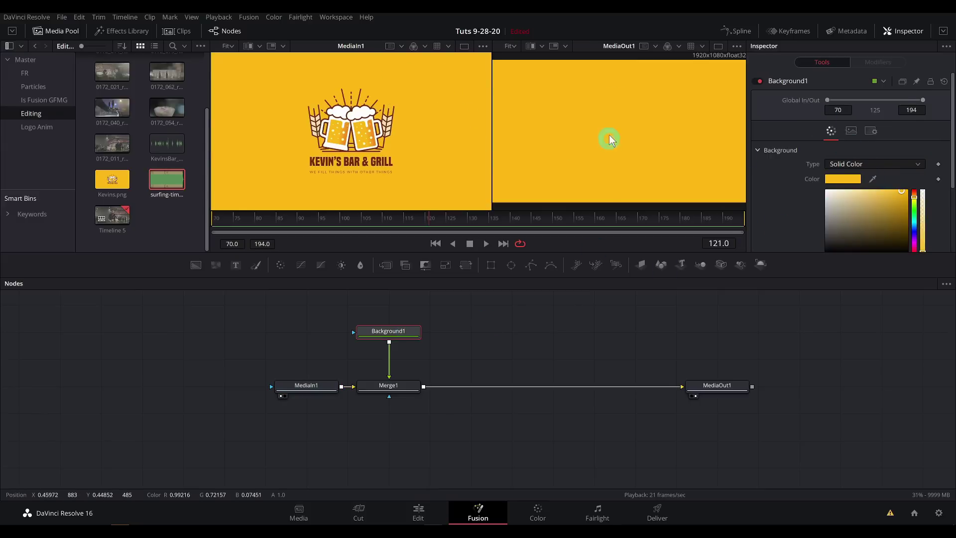
# Mask the Background with a Rectangle, reduce its height to 0.102, and lower it over the tagline at Center Y 0.213787.
pyautogui.click(490, 265)
pyautogui.click(404, 314)
pyautogui.click(809, 236)
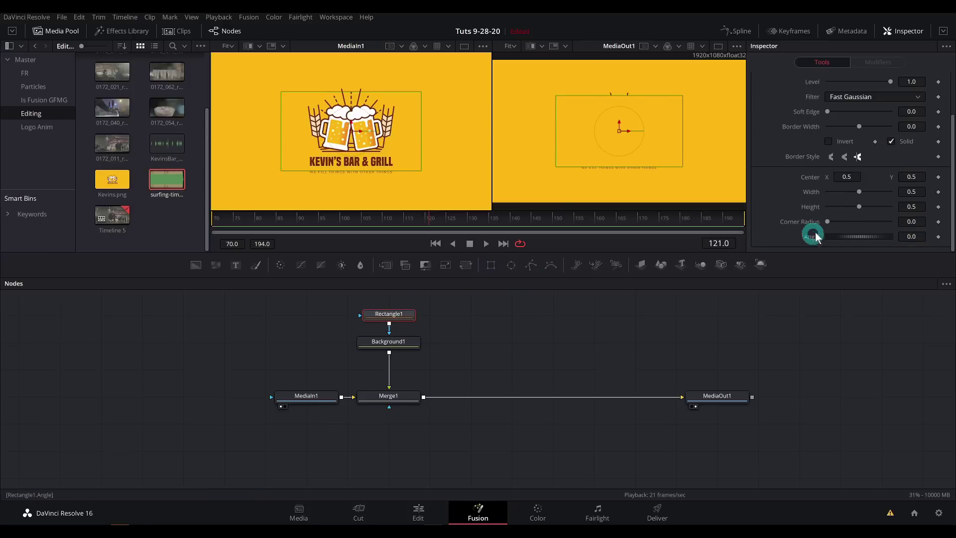
pyautogui.moveTo(858, 206); pyautogui.dragTo(816, 207)
pyautogui.click(617, 137)
pyautogui.moveTo(619, 125); pyautogui.dragTo(626, 168)
# Keyframe the rectangle mask's Center X at 0.902750 on frame 100 and at 0.600196 on frame 70 to wipe on the tagline.
pyautogui.click(340, 218)
pyautogui.moveTo(641, 183); pyautogui.dragTo(729, 180)
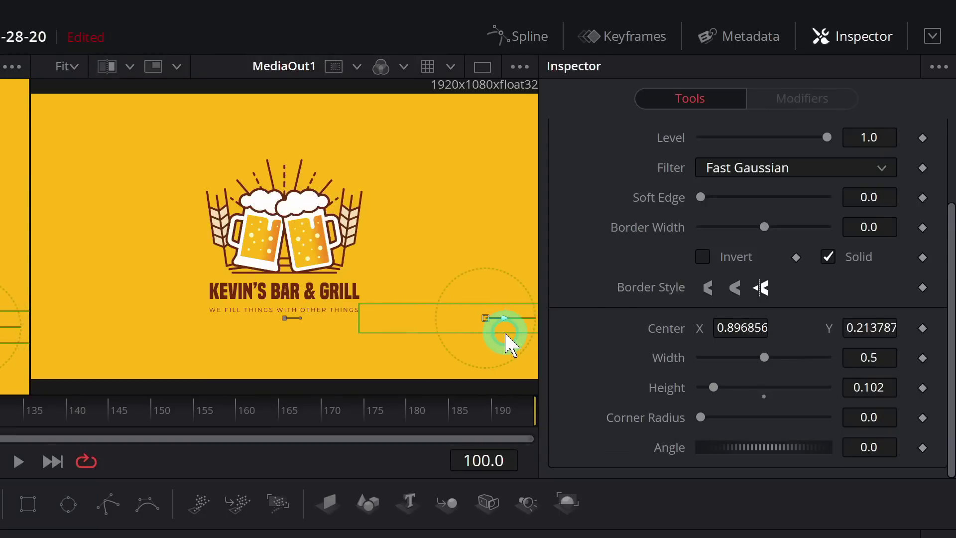
pyautogui.moveTo(505, 338); pyautogui.dragTo(468, 323)
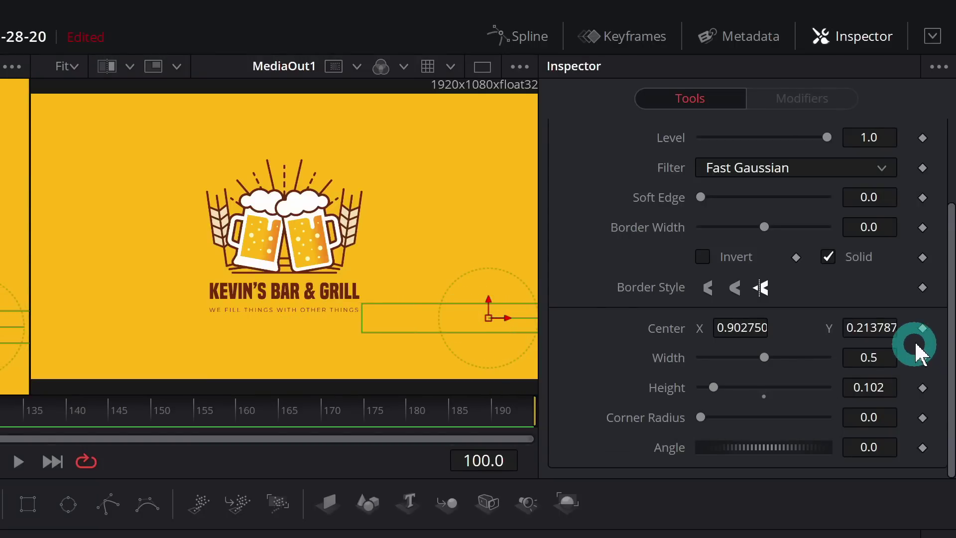
pyautogui.click(923, 328)
pyautogui.moveTo(339, 219); pyautogui.dragTo(223, 216)
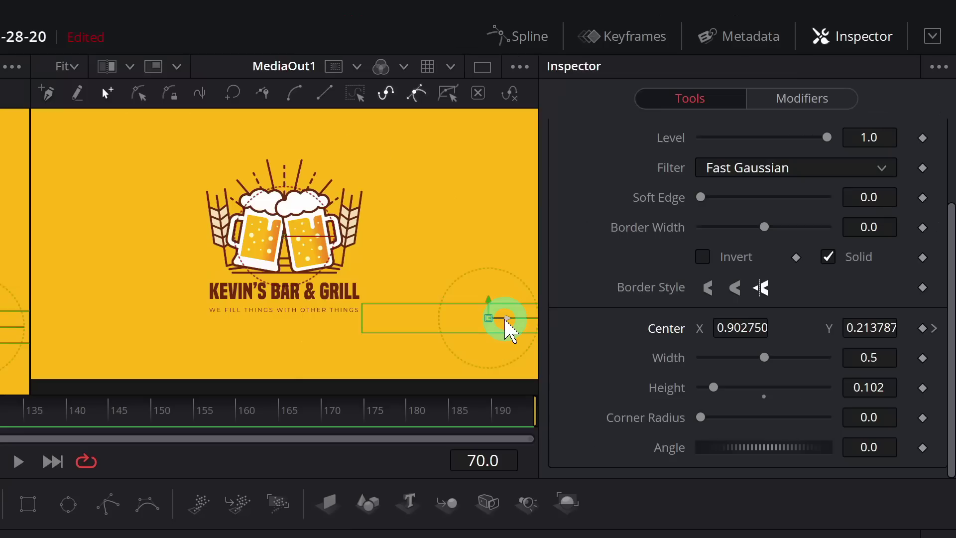
pyautogui.moveTo(506, 326); pyautogui.dragTo(358, 322)
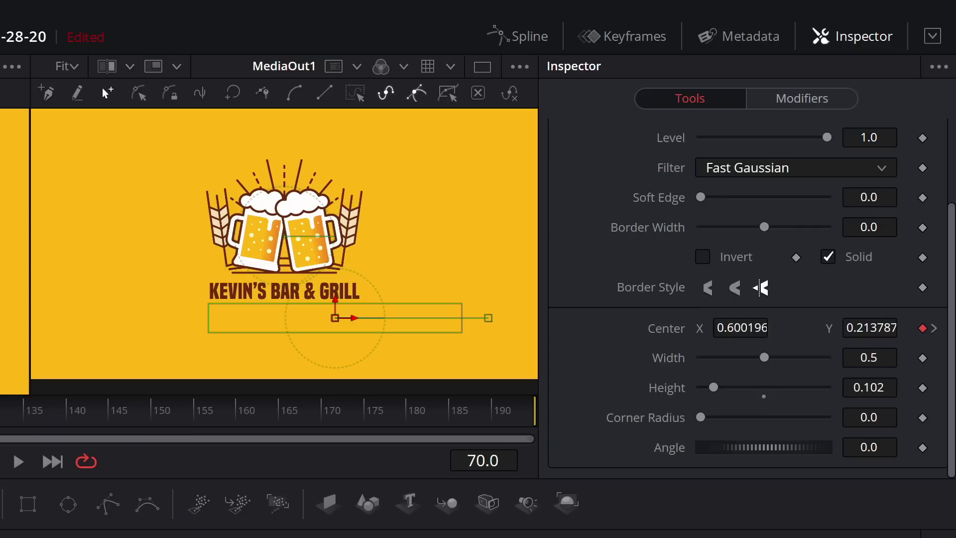
# Play back the tagline reveal in Fusion, return to the Edit page, and scrub through the start of the logo clip.
pyautogui.click(188, 335)
pyautogui.press('space')
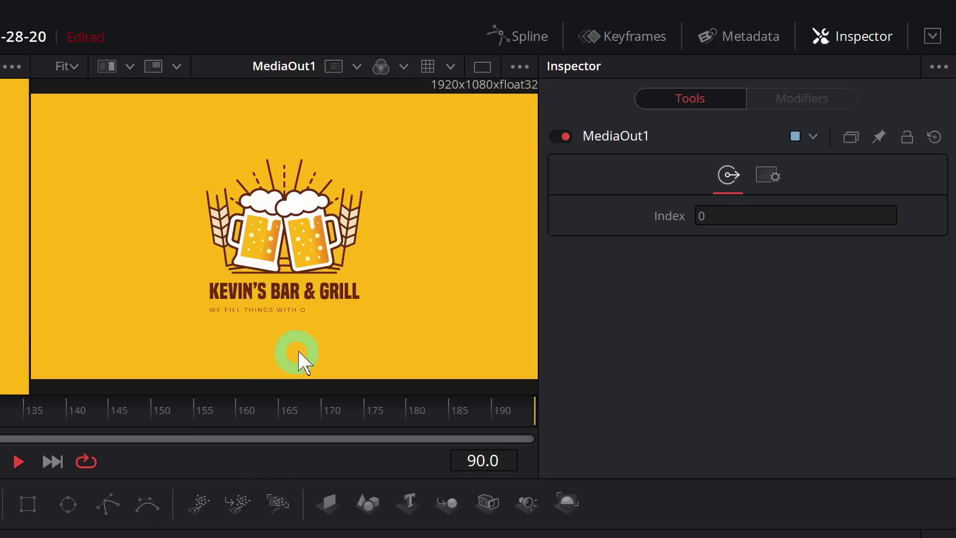
pyautogui.press('space')
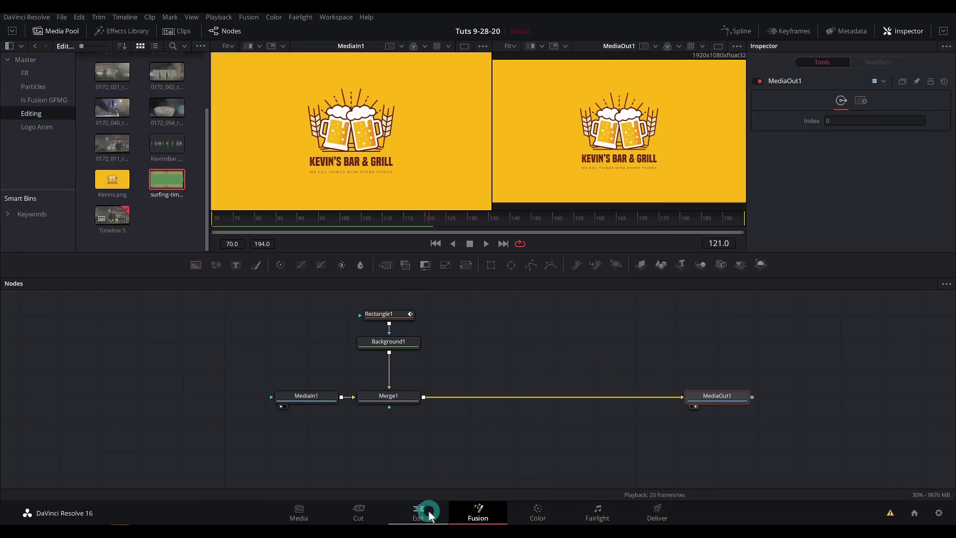
pyautogui.click(429, 513)
pyautogui.moveTo(766, 261); pyautogui.dragTo(745, 254)
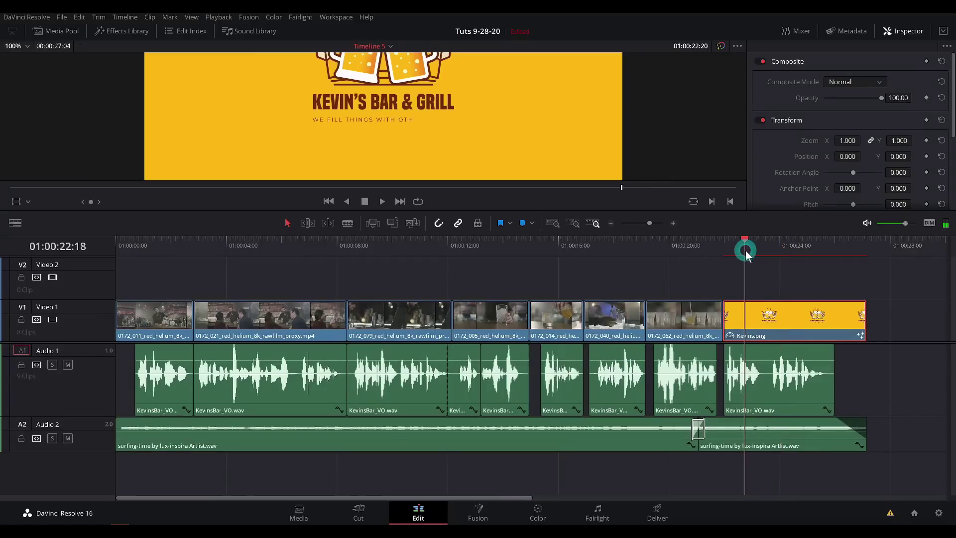
# Enable Dynamic Zoom on the Kevins.png logo clip and play back the zooming tagline reveal.
pyautogui.click(760, 326)
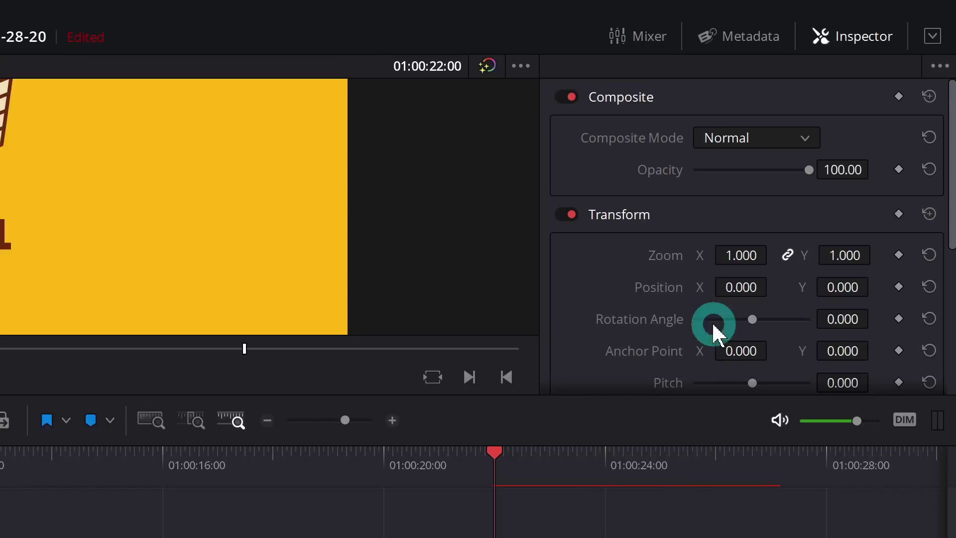
pyautogui.scroll(-5, 834, 173)
pyautogui.click(564, 266)
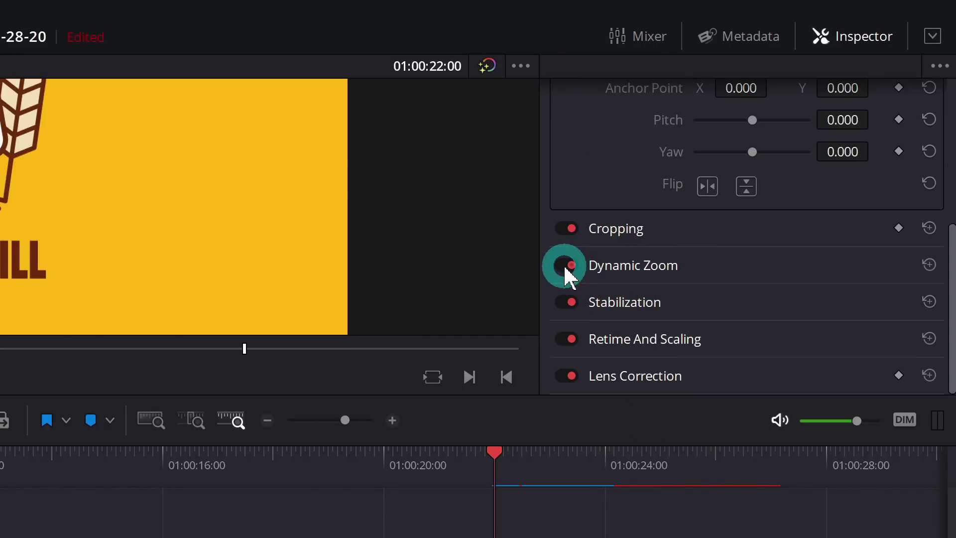
pyautogui.click(518, 480)
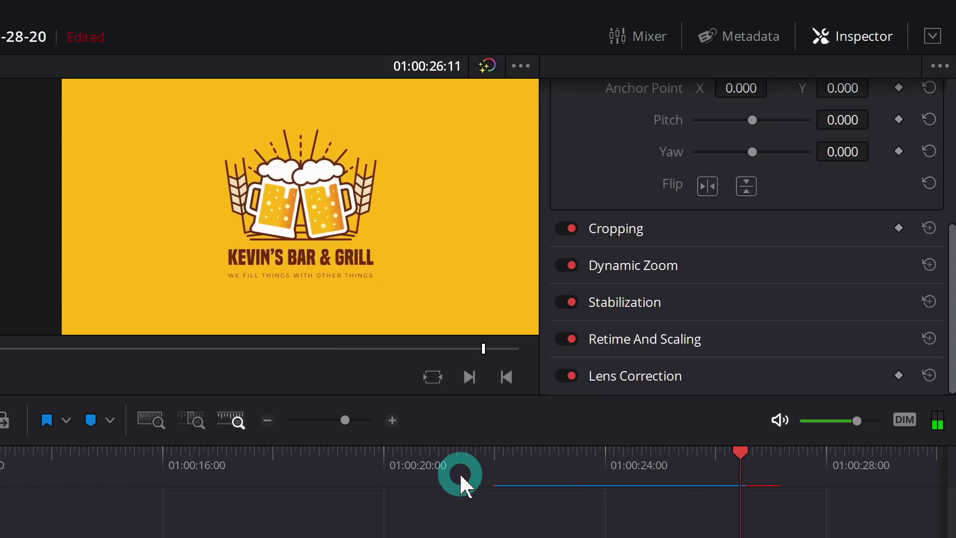
pyautogui.press('space')
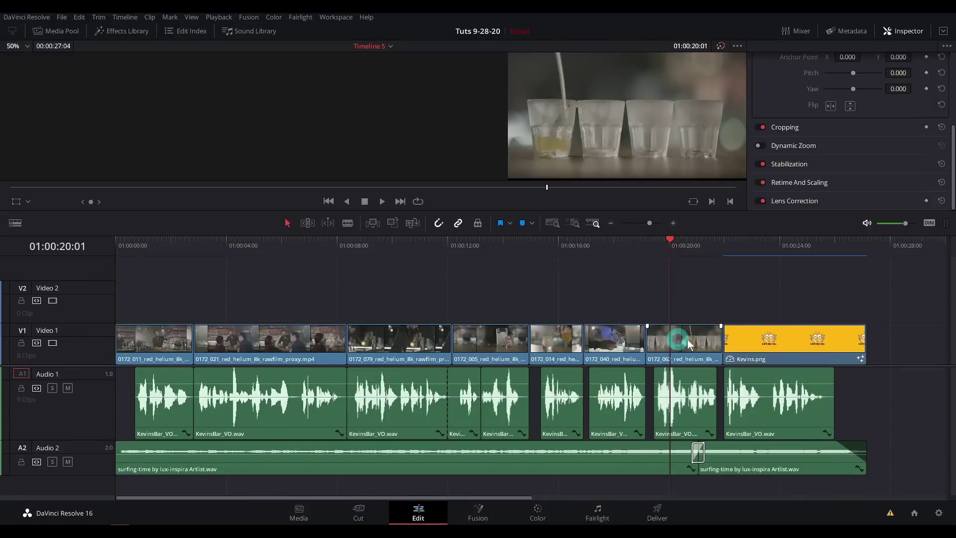
# Place an Adjustment Clip on Video 2 from the timeline's start and extend it to the end of the last footage clip before the logo.
pyautogui.click(611, 323)
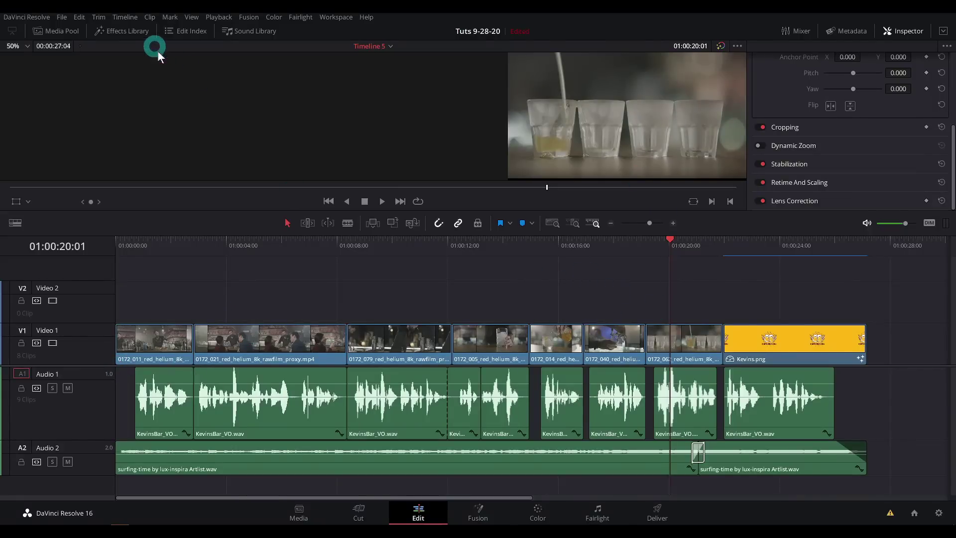
pyautogui.click(138, 38)
pyautogui.click(42, 122)
pyautogui.click(98, 87)
pyautogui.moveTo(98, 87); pyautogui.dragTo(346, 307)
pyautogui.moveTo(448, 309); pyautogui.dragTo(429, 309)
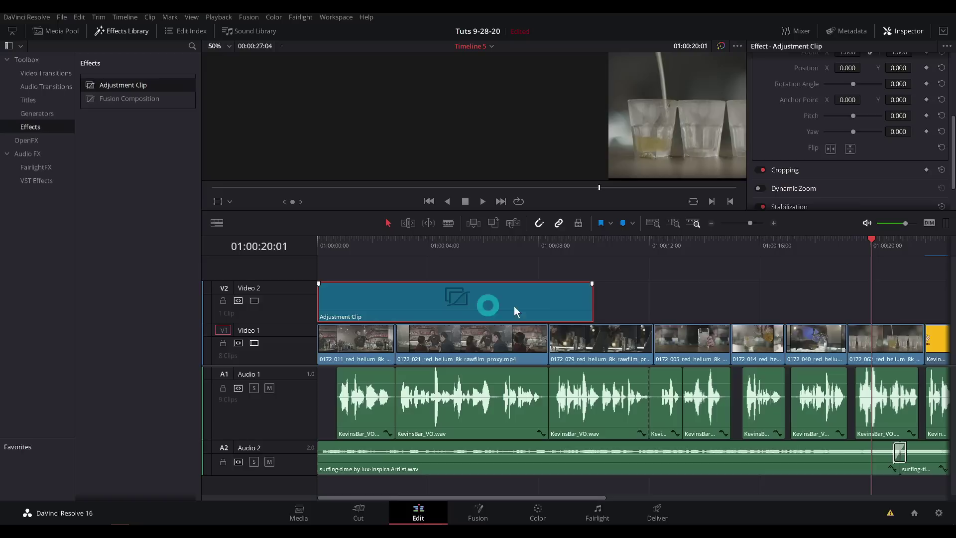
pyautogui.moveTo(667, 299); pyautogui.dragTo(830, 313)
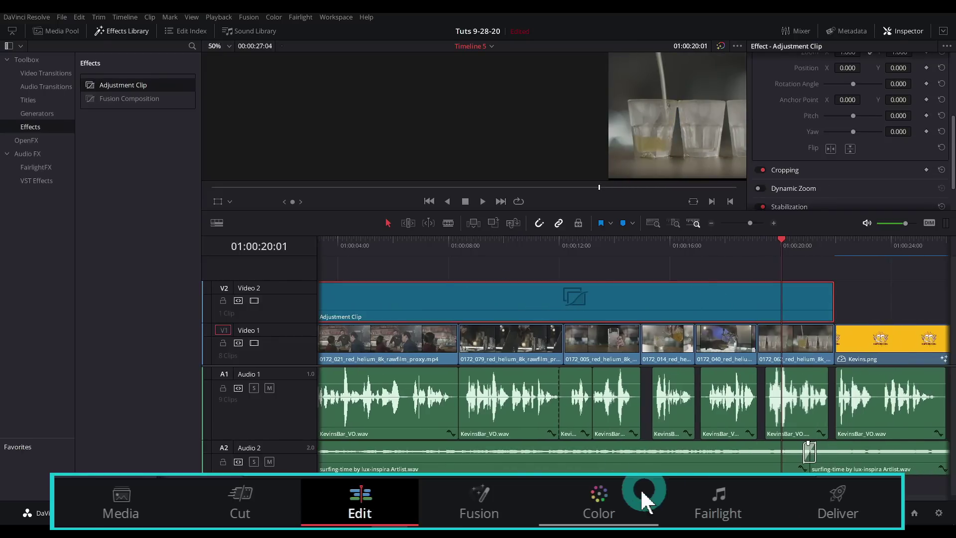
# Grade the adjustment clip on the Color page with Lift -0.05, Gamma 0.01, Gain 1.21 and saturation 70.20.
pyautogui.click(613, 498)
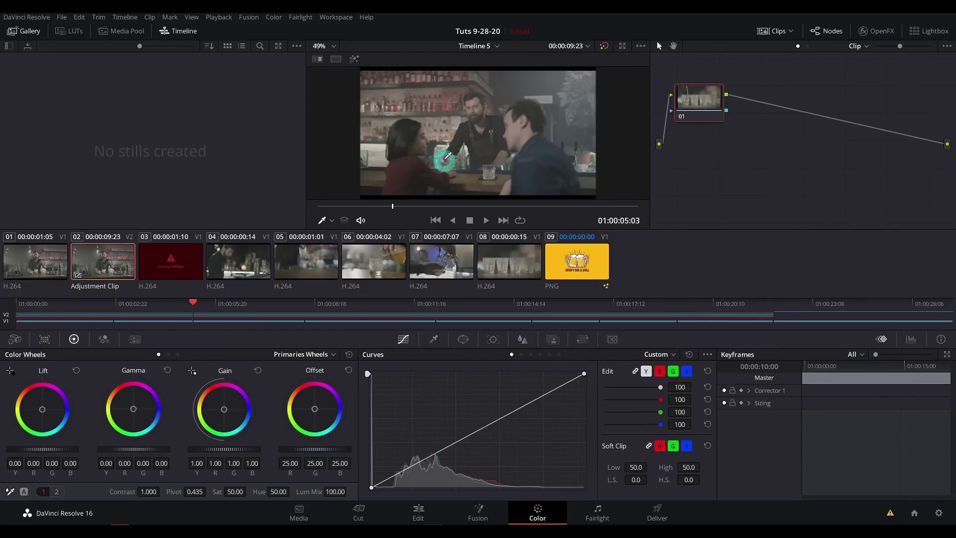
pyautogui.moveTo(43, 449); pyautogui.dragTo(23, 450)
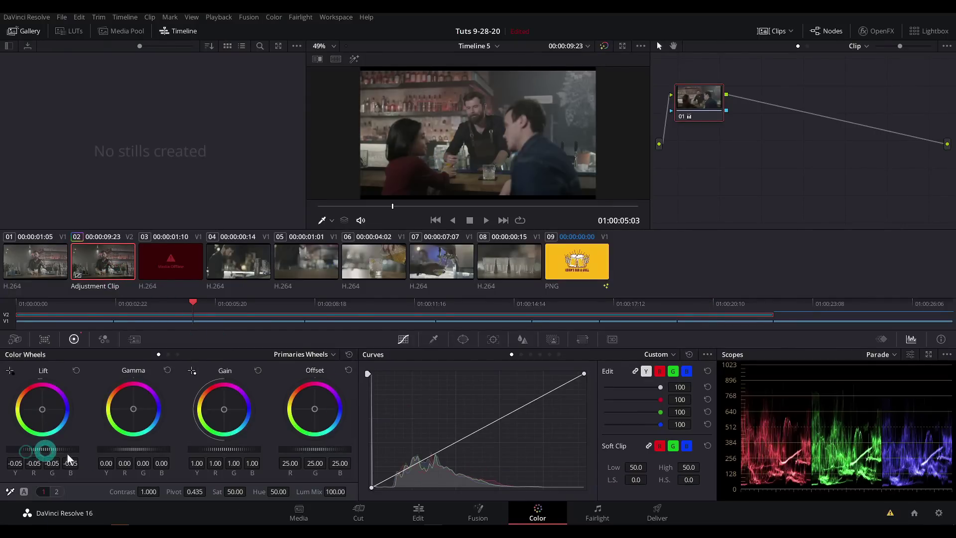
pyautogui.moveTo(237, 449); pyautogui.dragTo(190, 452)
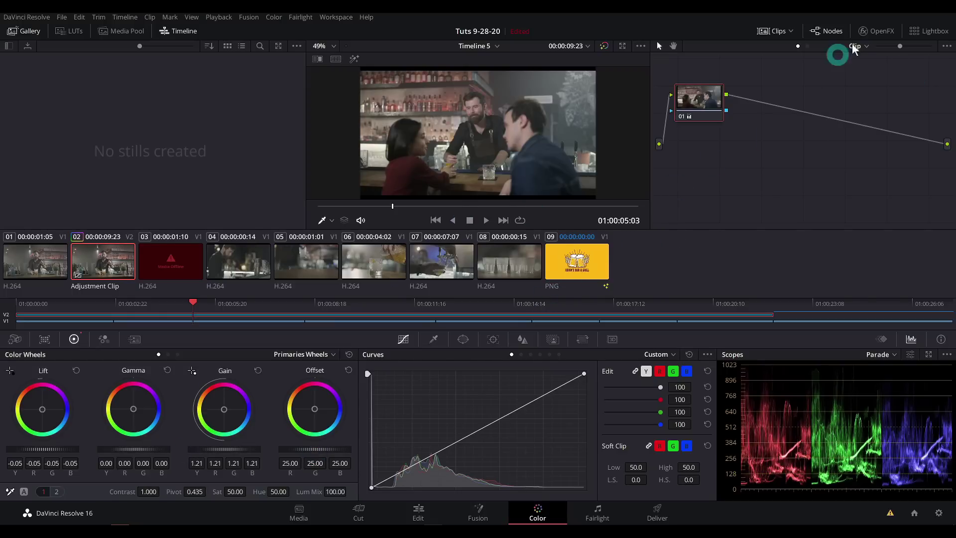
pyautogui.moveTo(163, 450); pyautogui.dragTo(158, 451)
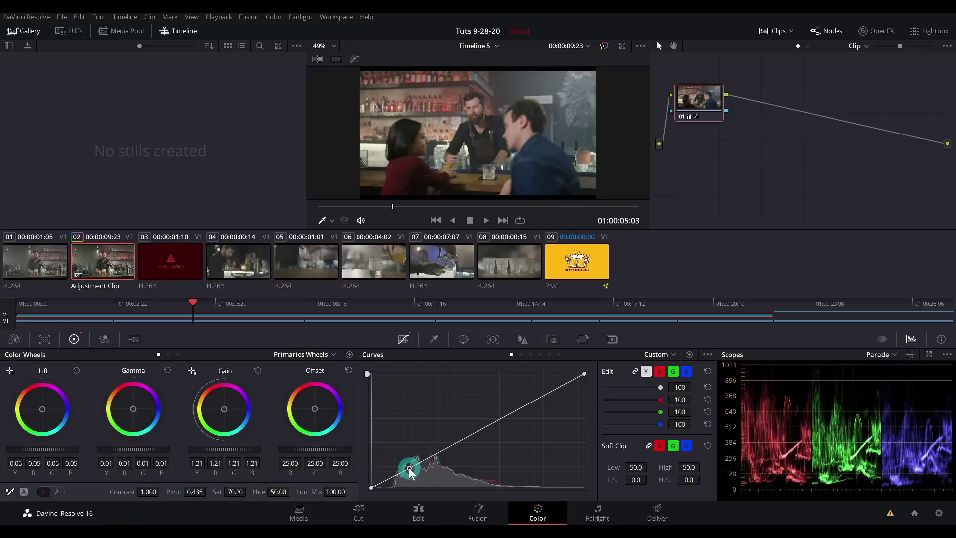
# Add a highlight point and a slightly lowered shadow point to the adjustment clip's custom curve.
pyautogui.moveTo(410, 469); pyautogui.dragTo(404, 469)
pyautogui.click(545, 392)
pyautogui.moveTo(405, 472); pyautogui.dragTo(408, 473)
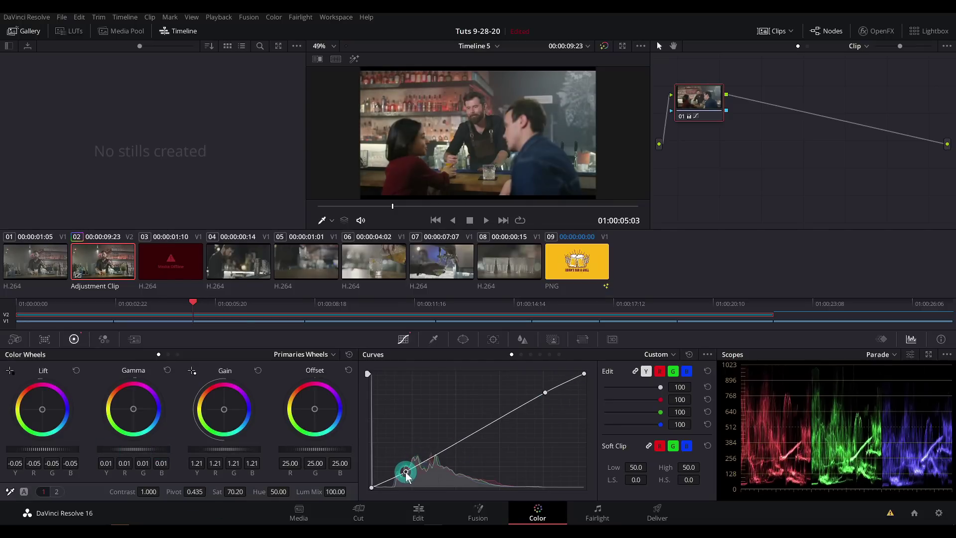
# Warm the adjustment clip's midtones with the Gamma color wheel and scrub through the footage to check the grade.
pyautogui.moveTo(493, 222); pyautogui.dragTo(467, 240)
pyautogui.moveTo(135, 409); pyautogui.dragTo(124, 390)
pyautogui.click(390, 206)
pyautogui.moveTo(394, 213); pyautogui.dragTo(533, 214)
# On the Edit page, set the first footage clip's zoom to 1.070 and paste its Zoom attributes onto the other six footage clips.
pyautogui.click(418, 512)
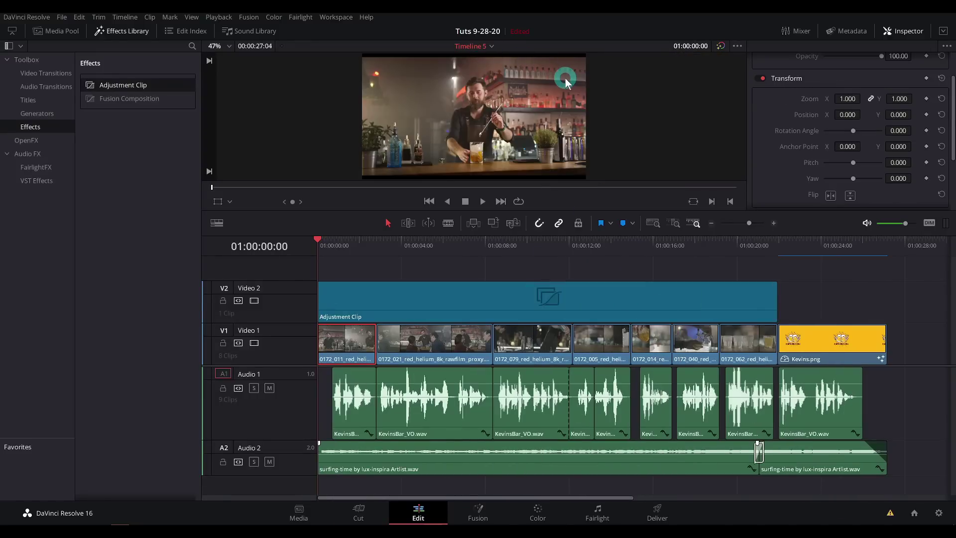
pyautogui.moveTo(846, 99); pyautogui.dragTo(846, 98)
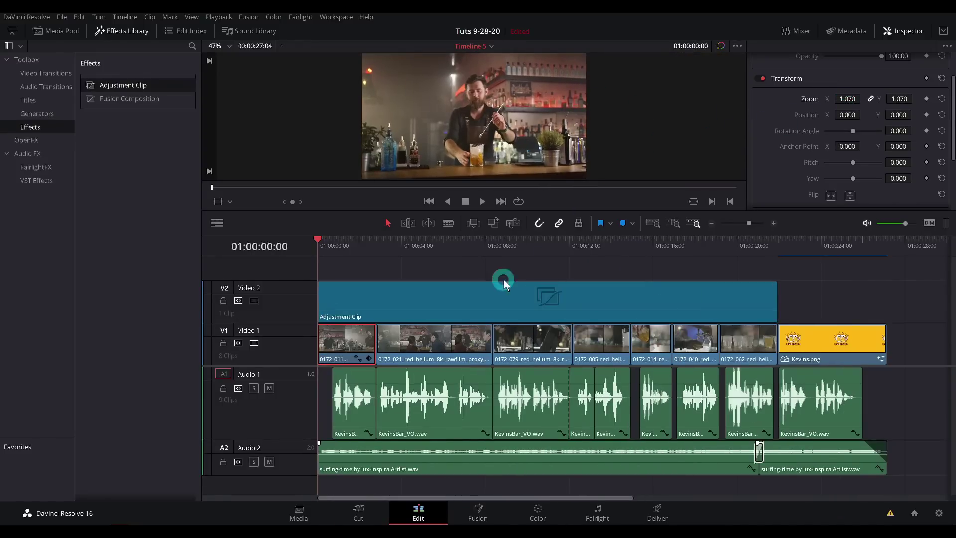
pyautogui.click(448, 334)
pyautogui.keyDown('ctrl'); pyautogui.click(531, 336); pyautogui.keyUp('ctrl')
pyautogui.keyDown('ctrl'); pyautogui.click(607, 338); pyautogui.keyUp('ctrl')
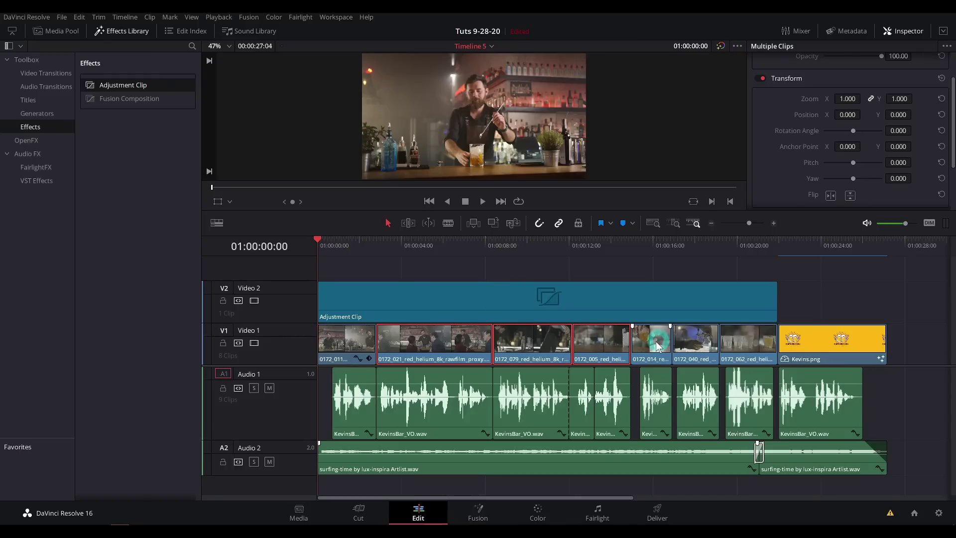
pyautogui.keyDown('ctrl'); pyautogui.click(732, 341); pyautogui.keyUp('ctrl')
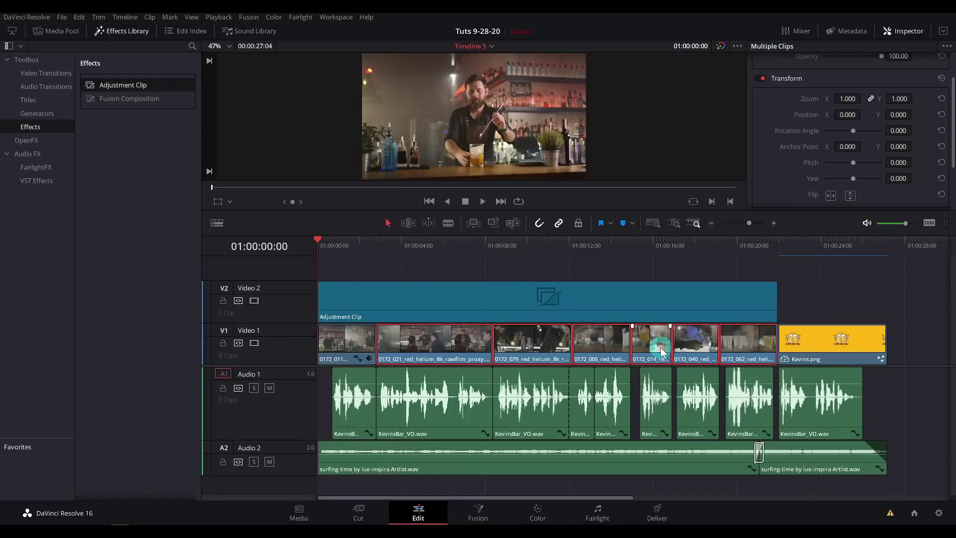
pyautogui.hotkey('alt', 'v')
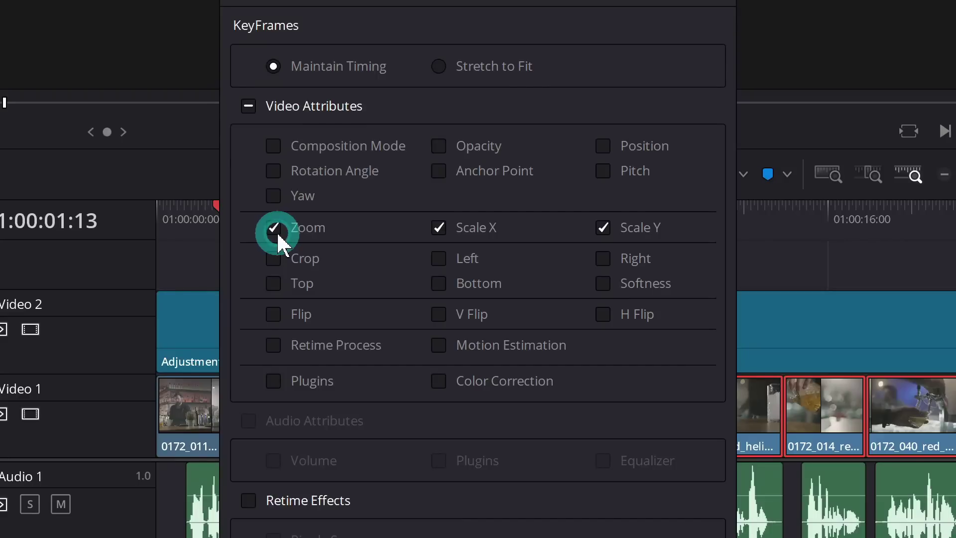
pyautogui.click(610, 394)
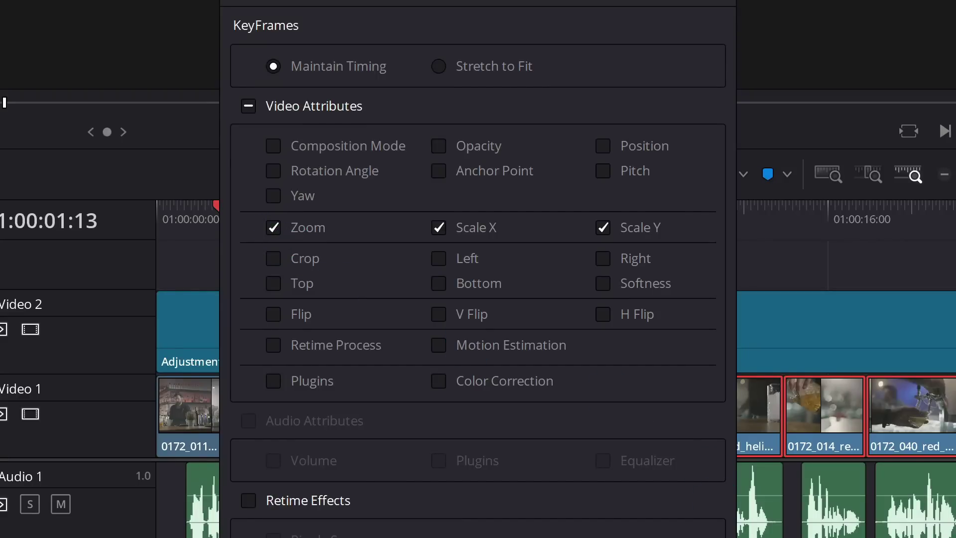
pyautogui.press('Return')
pyautogui.moveTo(844, 227); pyautogui.dragTo(938, 234)
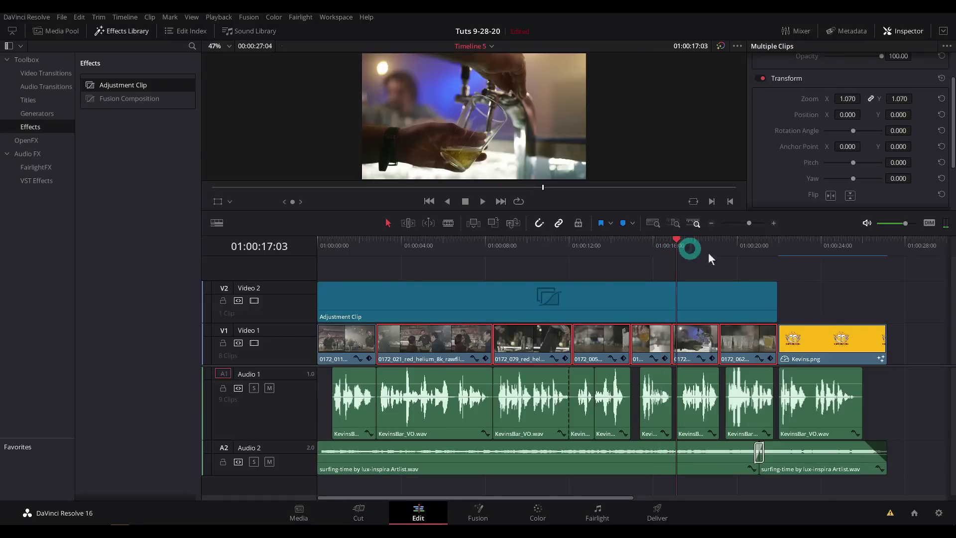
pyautogui.moveTo(709, 253); pyautogui.dragTo(336, 252)
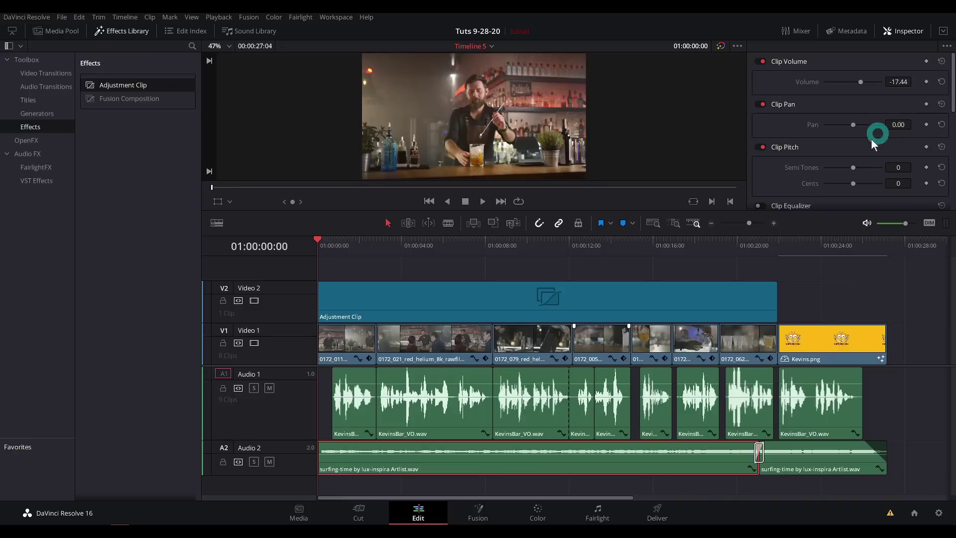
# Select both music clips on Audio 2 and lower their volume to -19.84.
pyautogui.moveTo(811, 484); pyautogui.dragTo(712, 463)
pyautogui.moveTo(901, 85); pyautogui.dragTo(894, 82)
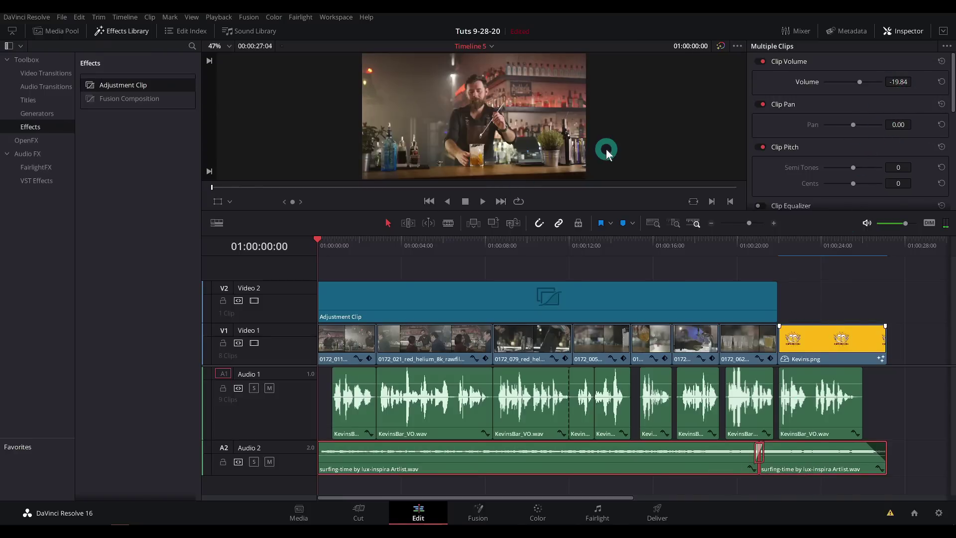